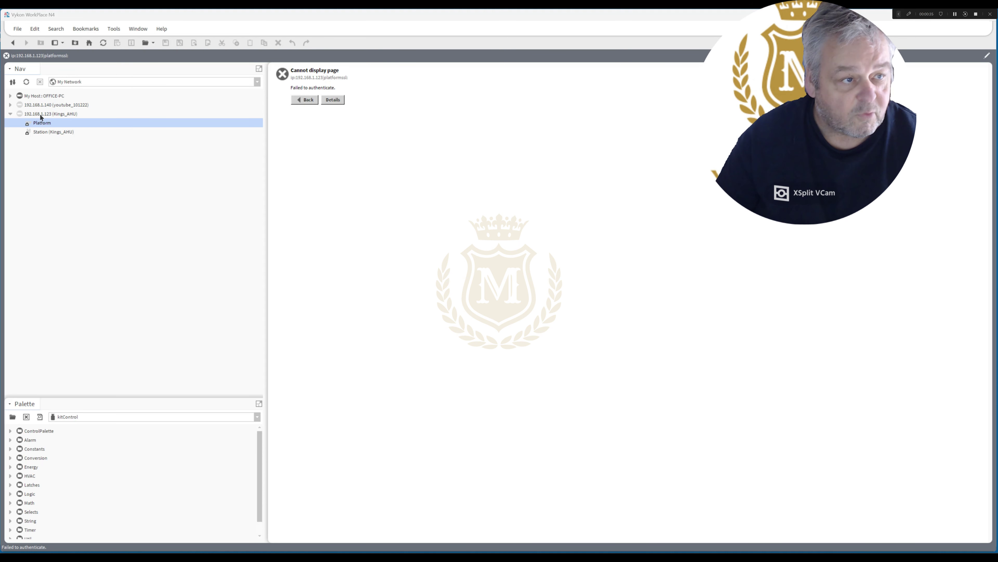
Log in to the 192.168.1.123 platform with the default platform username and password.
double_click(42, 123)
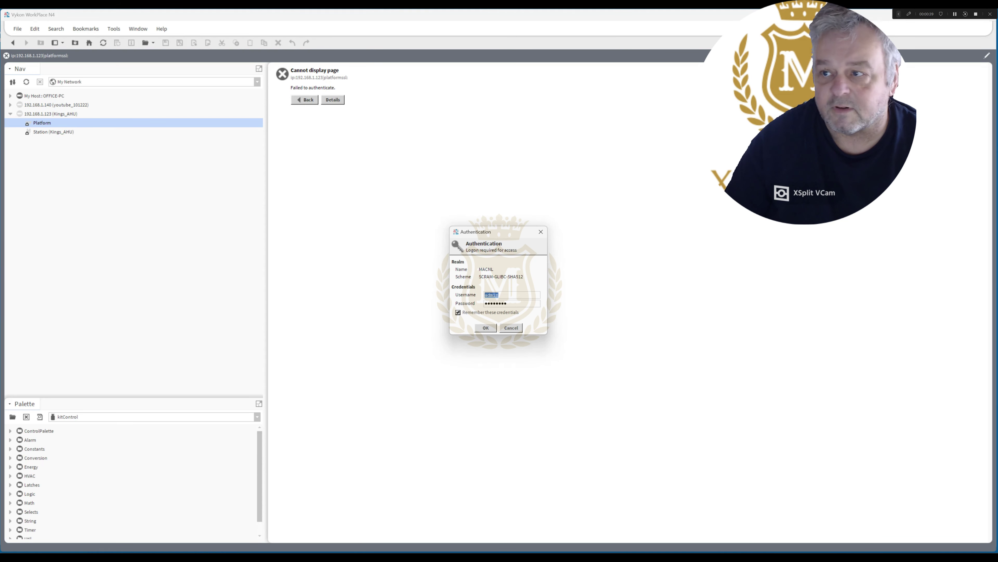
key("super+shift+Left")
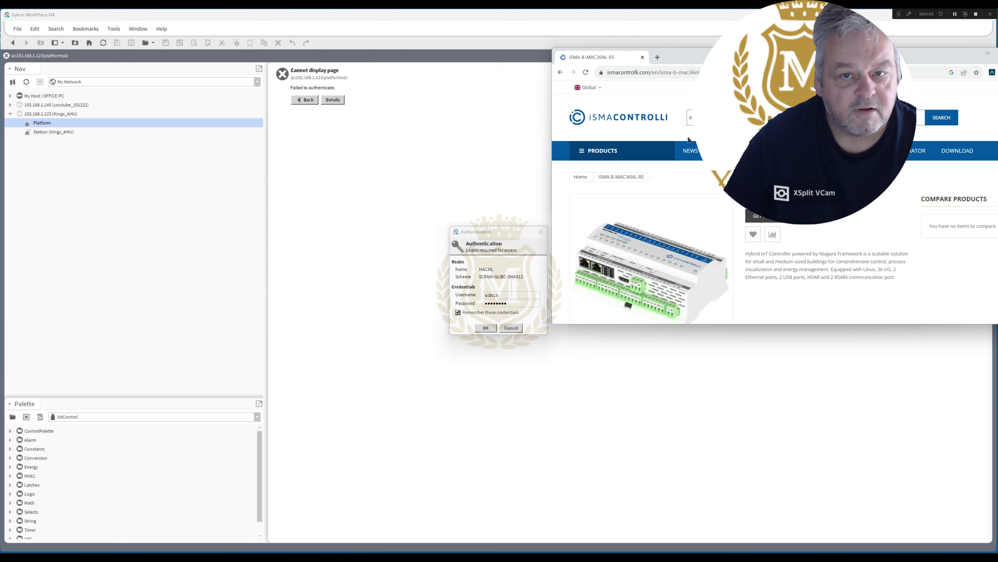
key("alt+Tab")
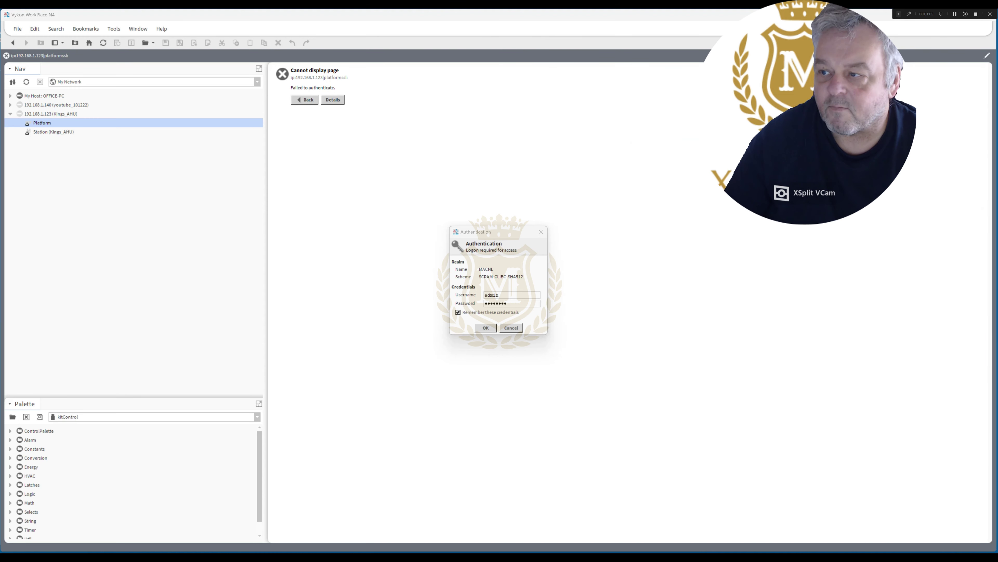
double_click(505, 294)
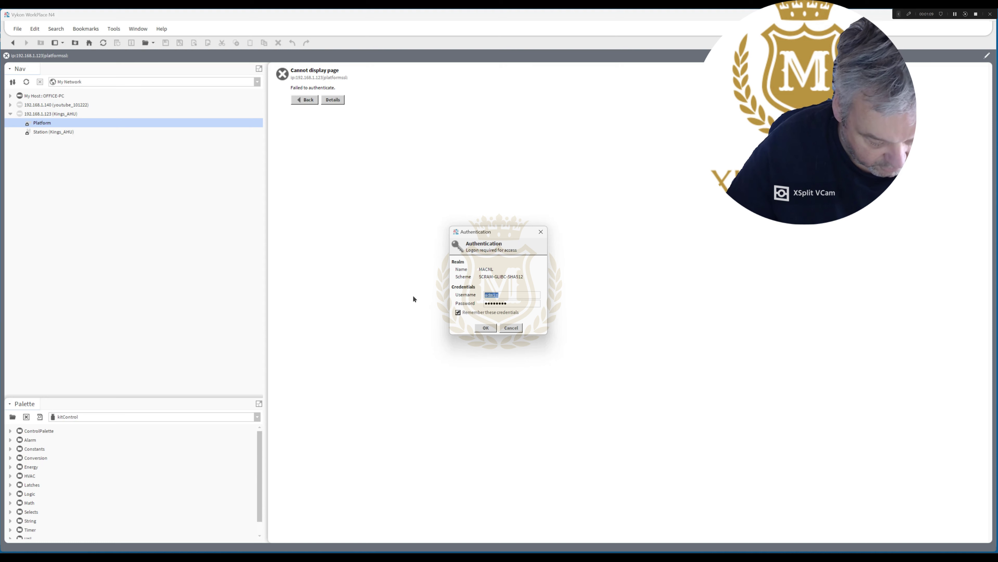
type("tridiu")
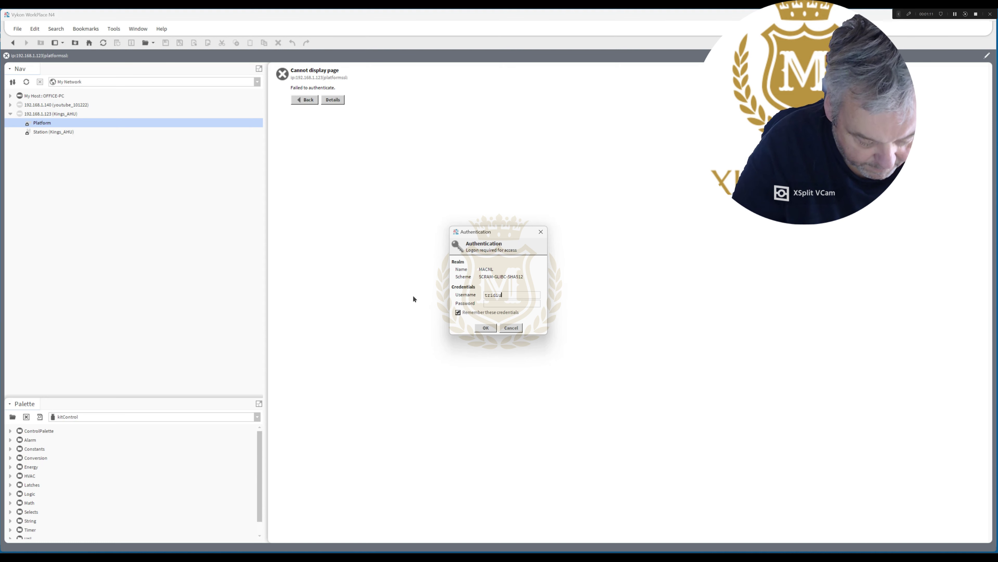
type("m")
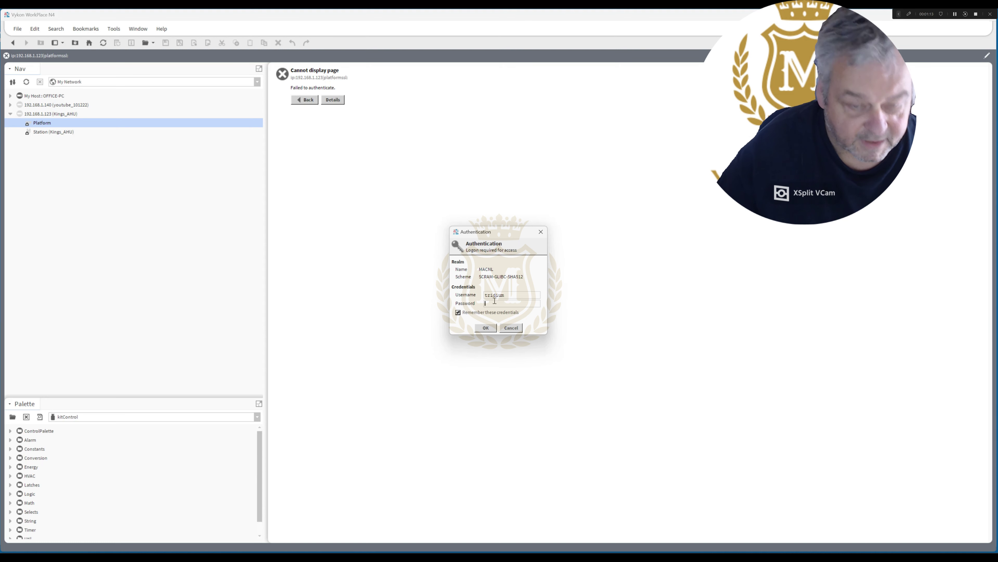
left_click(495, 301)
type("niagara")
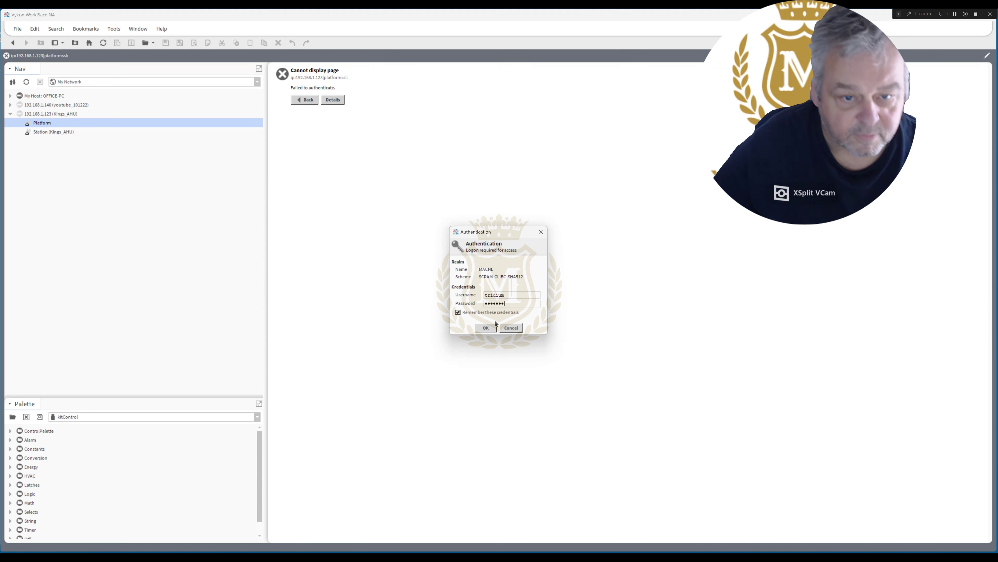
left_click(487, 328)
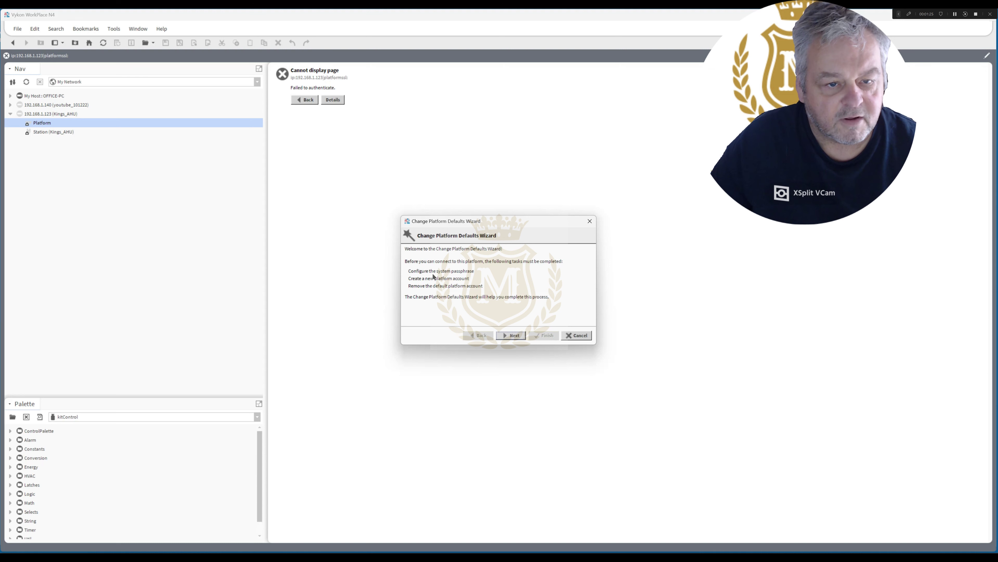
Set and confirm a new system passphrase in the defaults wizard.
left_click(512, 336)
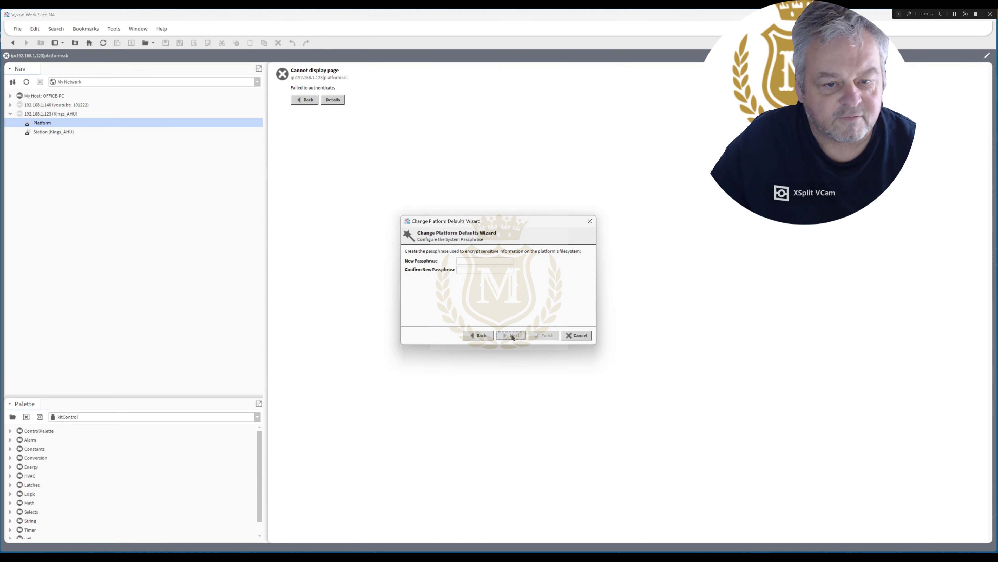
left_click(473, 260)
type("•")
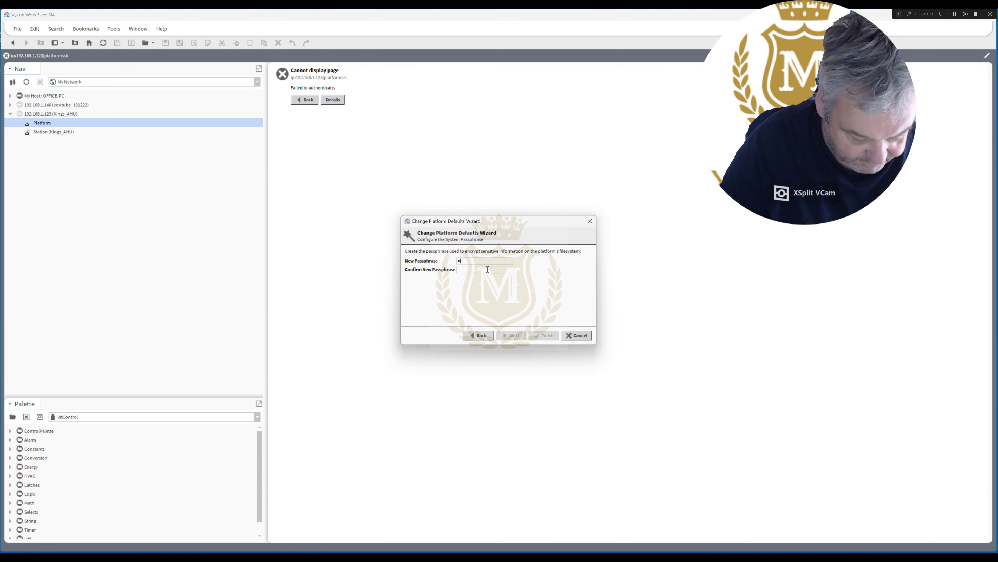
type("••••••••••")
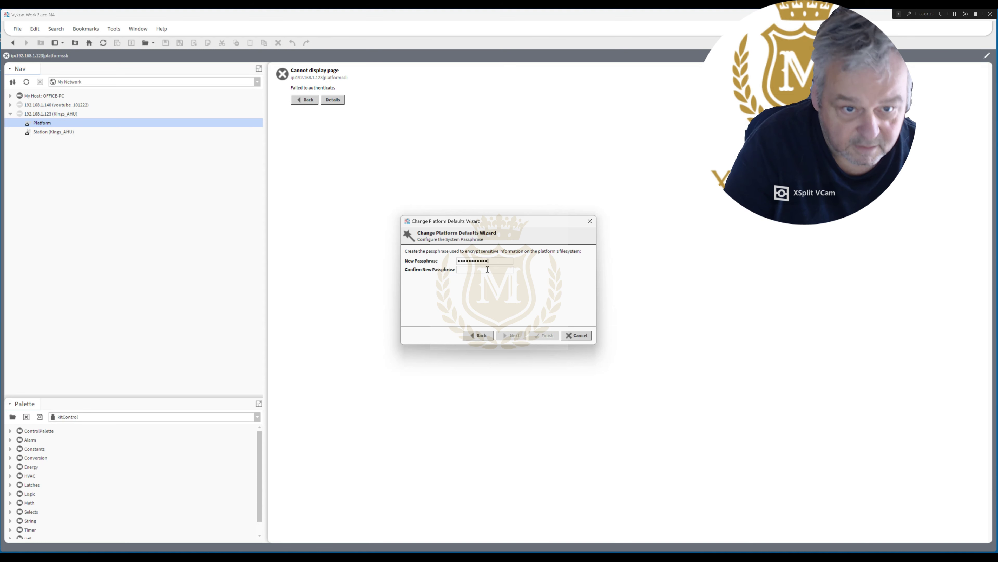
left_click(472, 271)
type("••••")
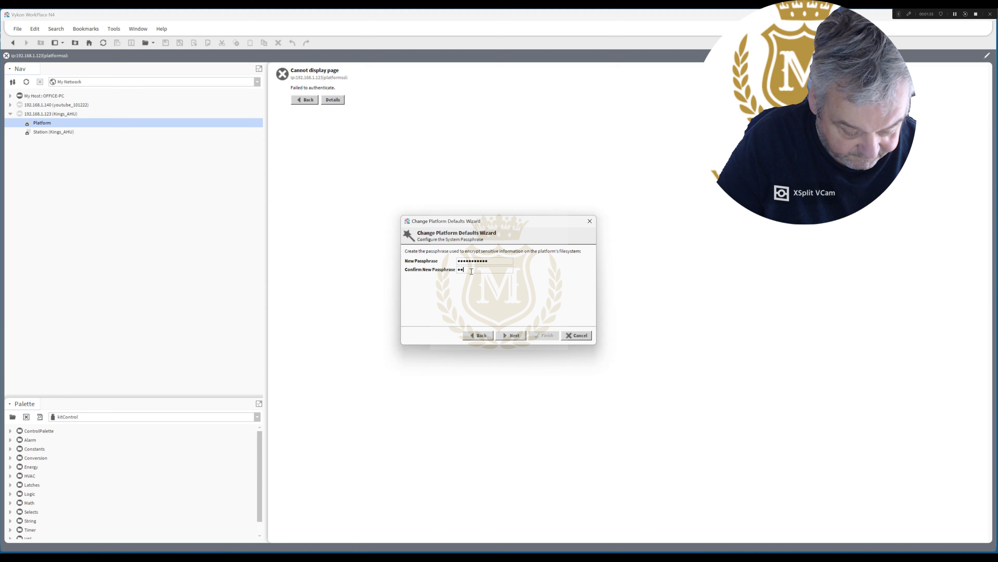
type("•••••••")
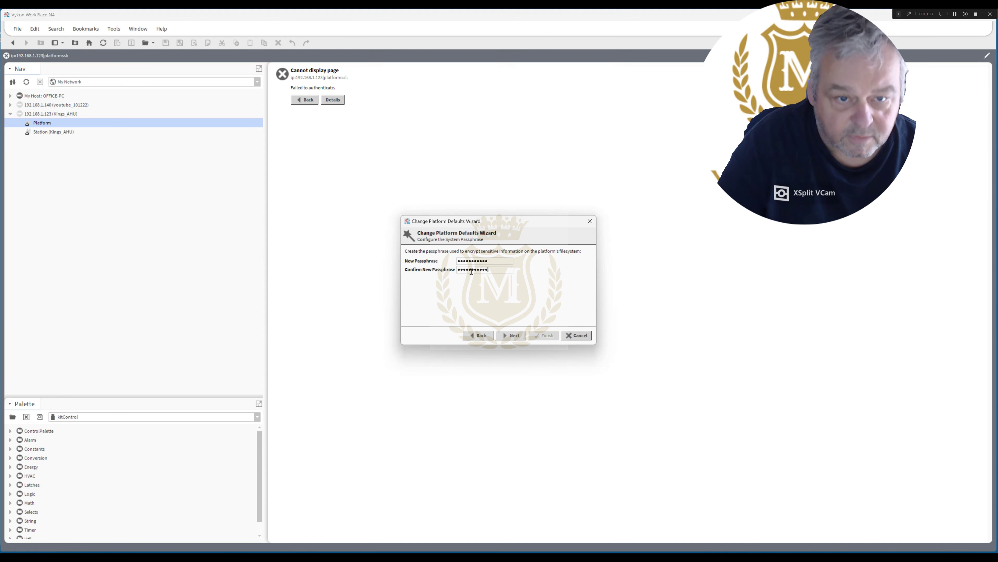
left_click(513, 335)
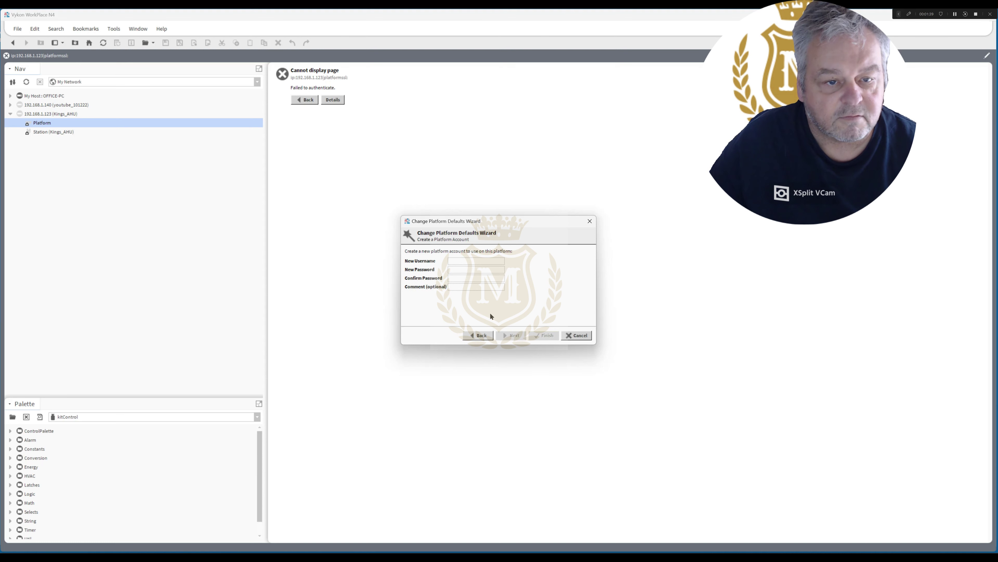
Create a platform account named 'admin' with a password and the comment 'Ma'.
left_click(472, 264)
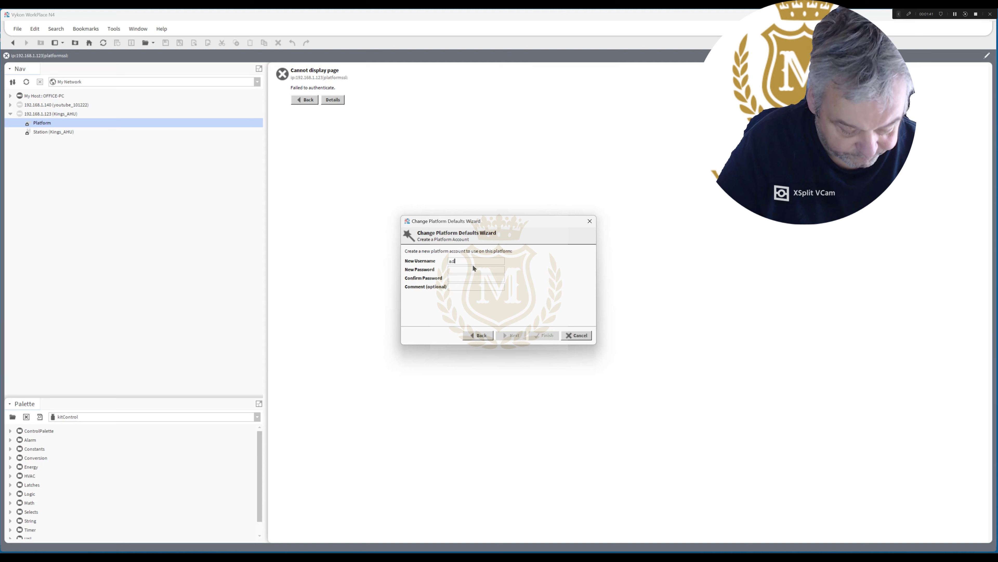
type("admin")
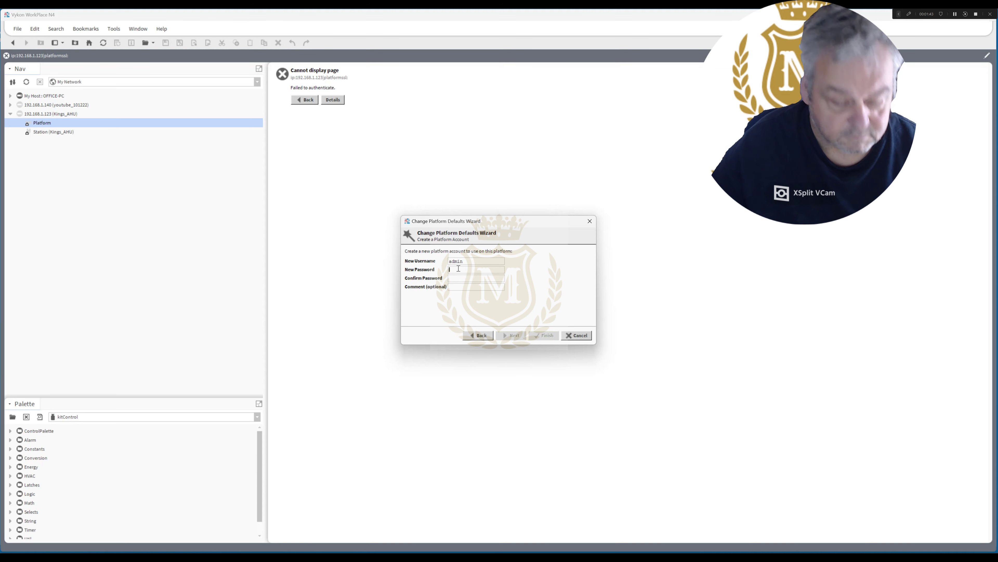
left_click(458, 269)
type("•••••")
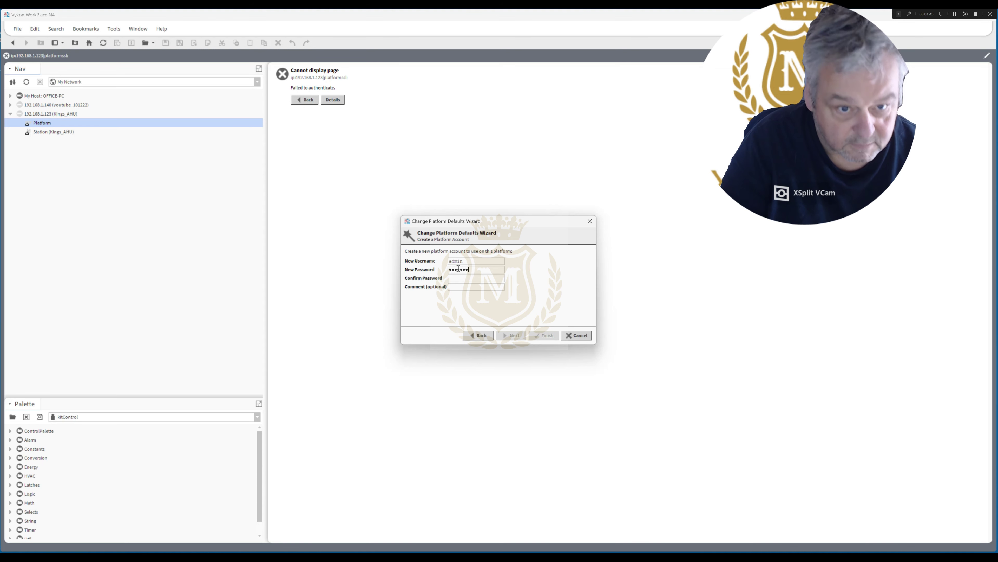
type("••••••")
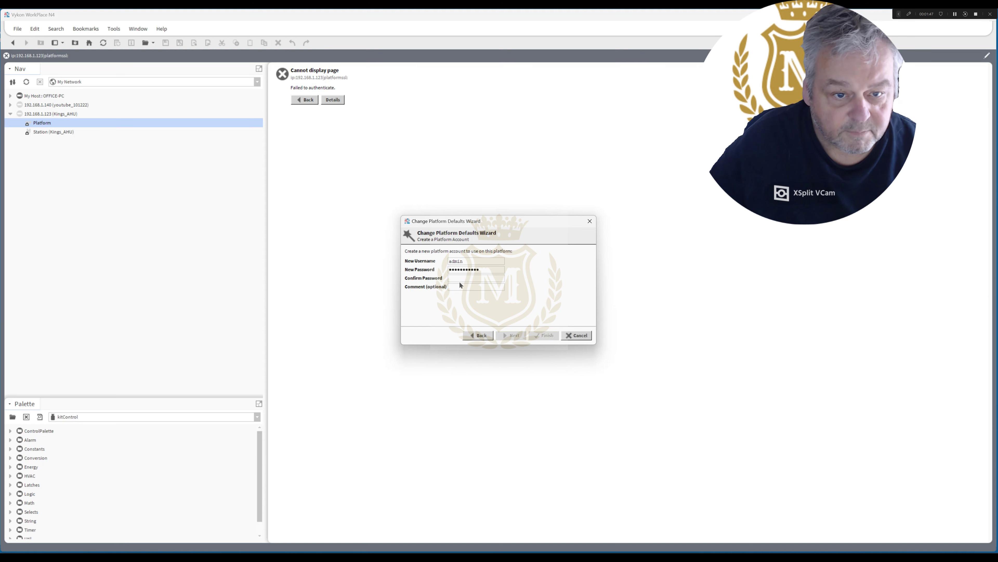
left_click(457, 276)
type("•••••")
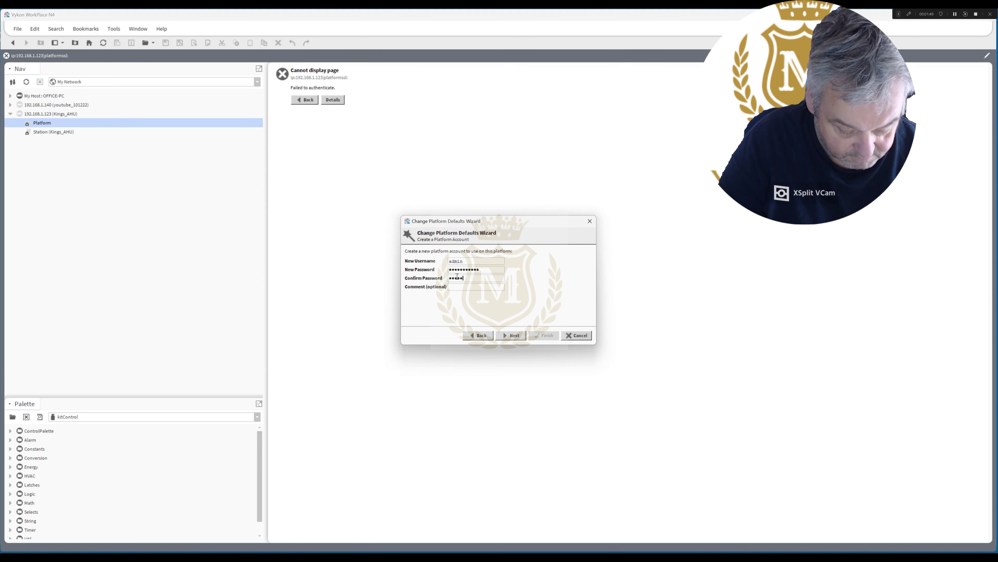
type("••••")
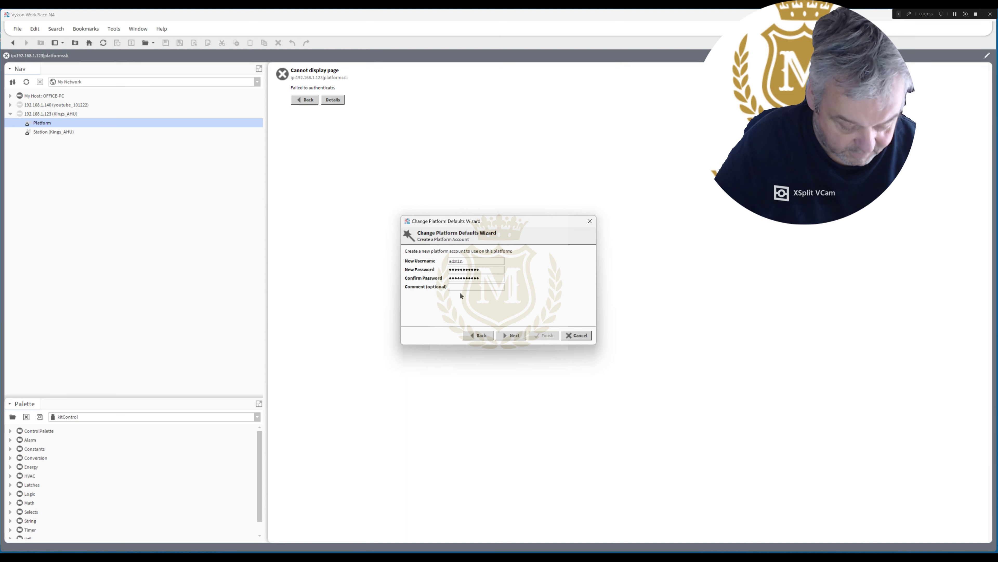
key("Tab")
type("Ma")
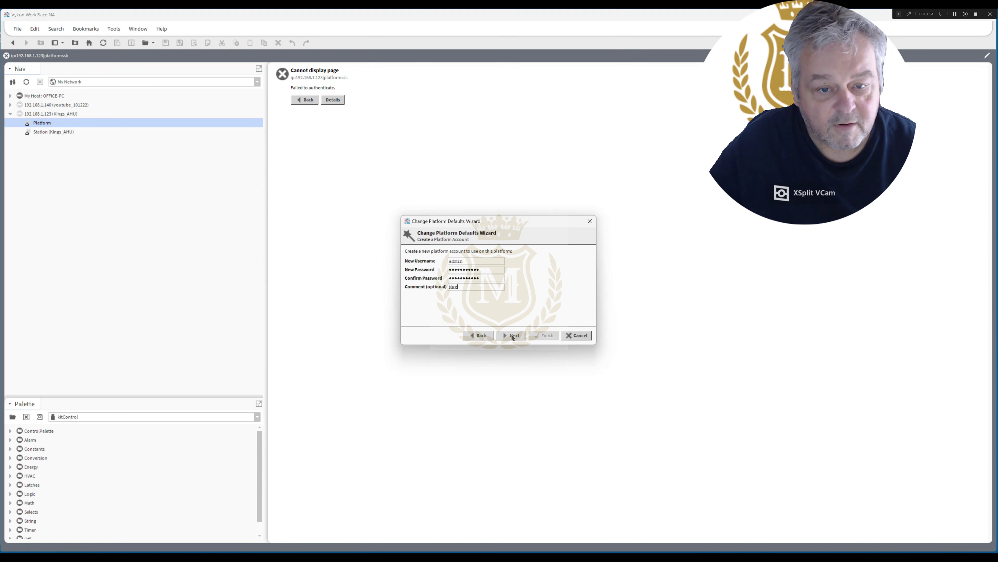
left_click(513, 336)
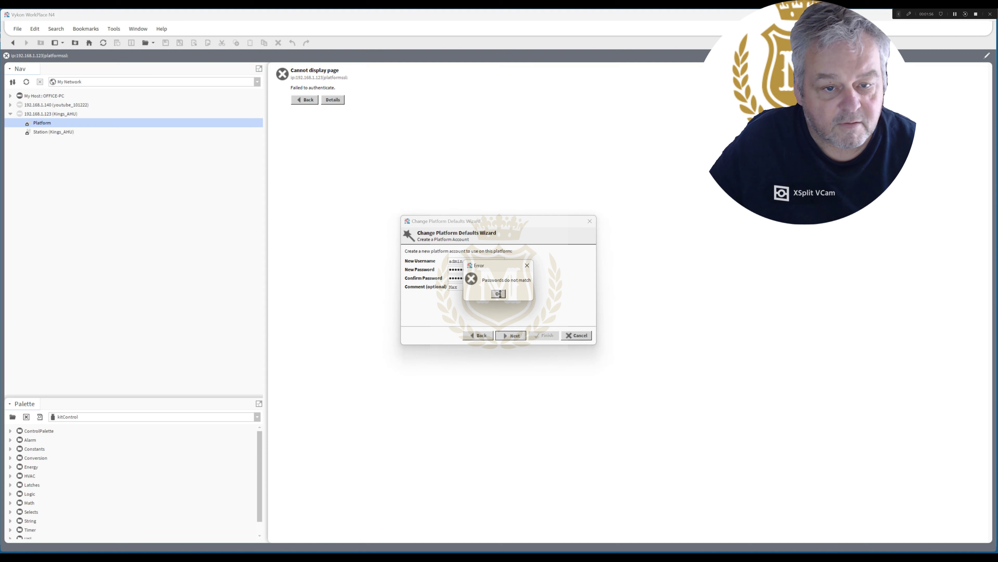
Fix the mismatched account password and confirmation, then continue to the review of changes.
left_click(500, 294)
left_click_drag(481, 278, 437, 280)
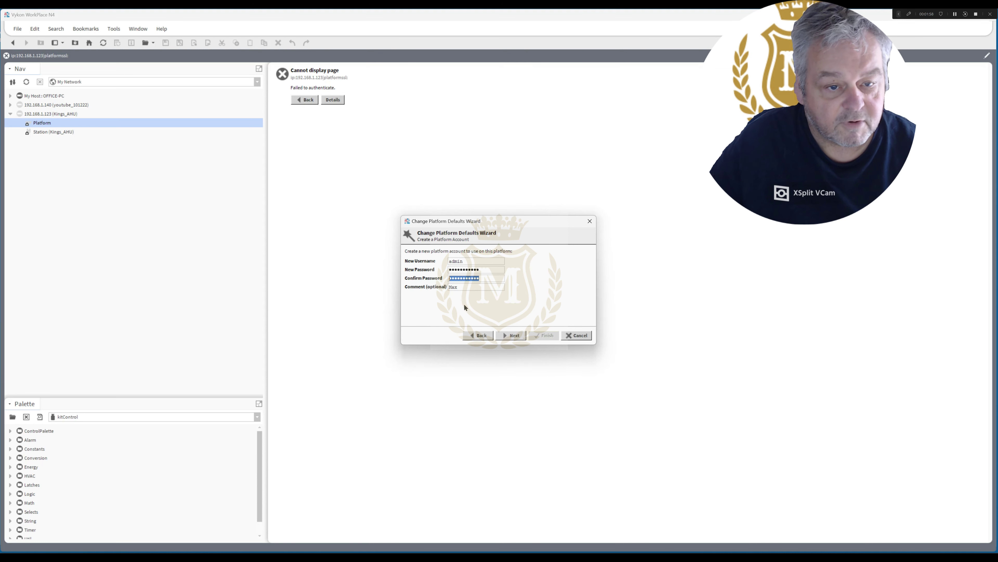
type("•••••••")
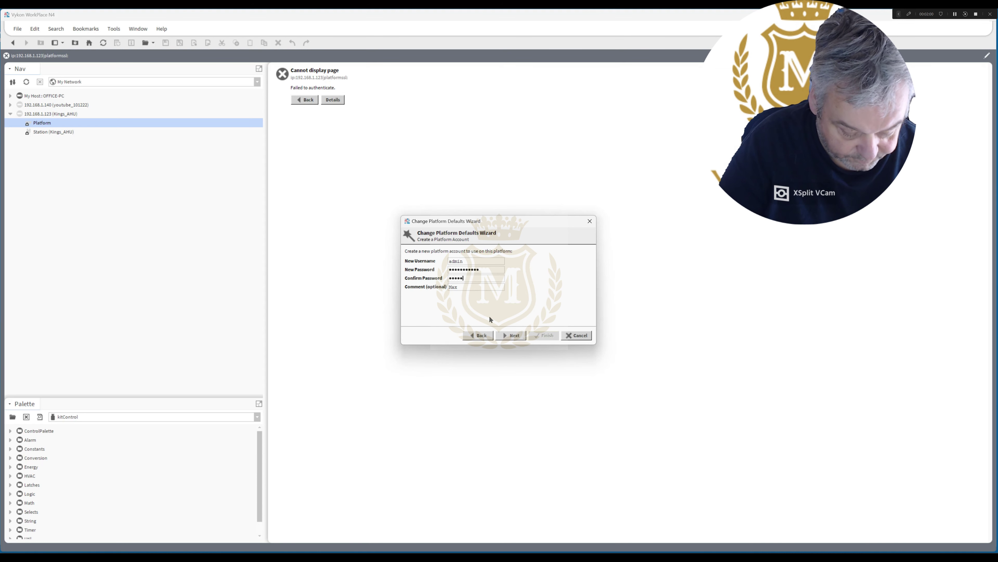
type("••••")
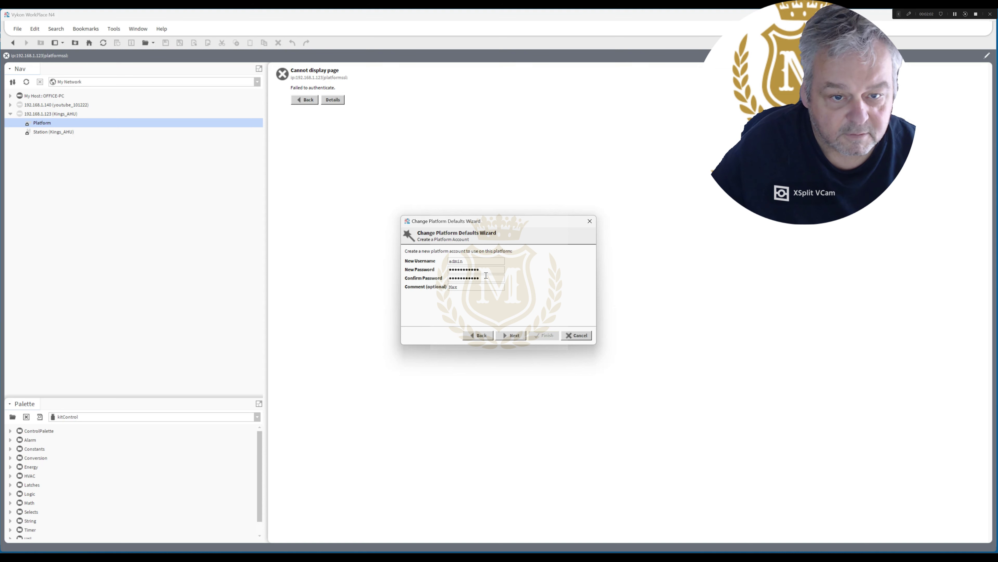
left_click(482, 271)
left_click_drag(482, 271, 389, 275)
type("•••")
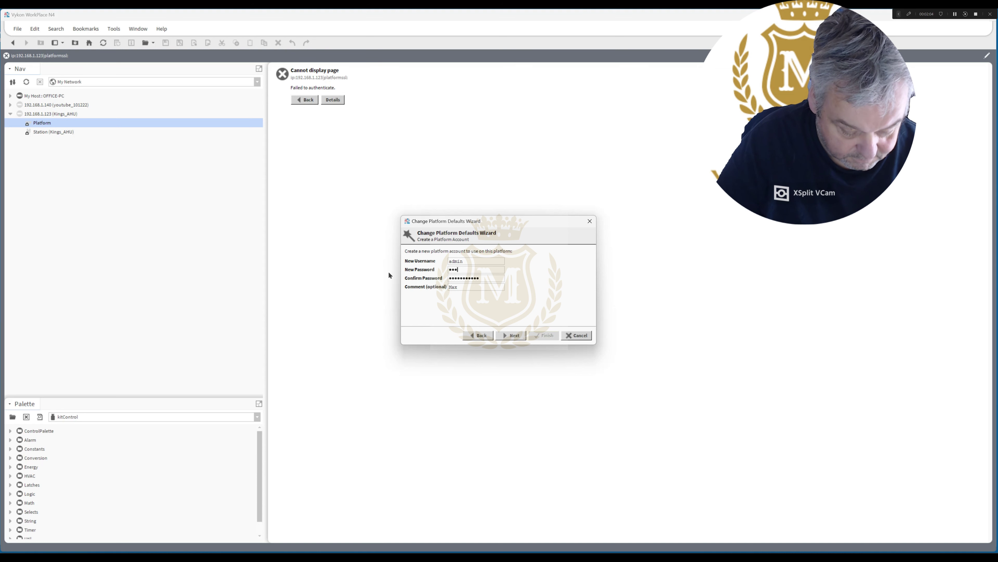
type("••••••••")
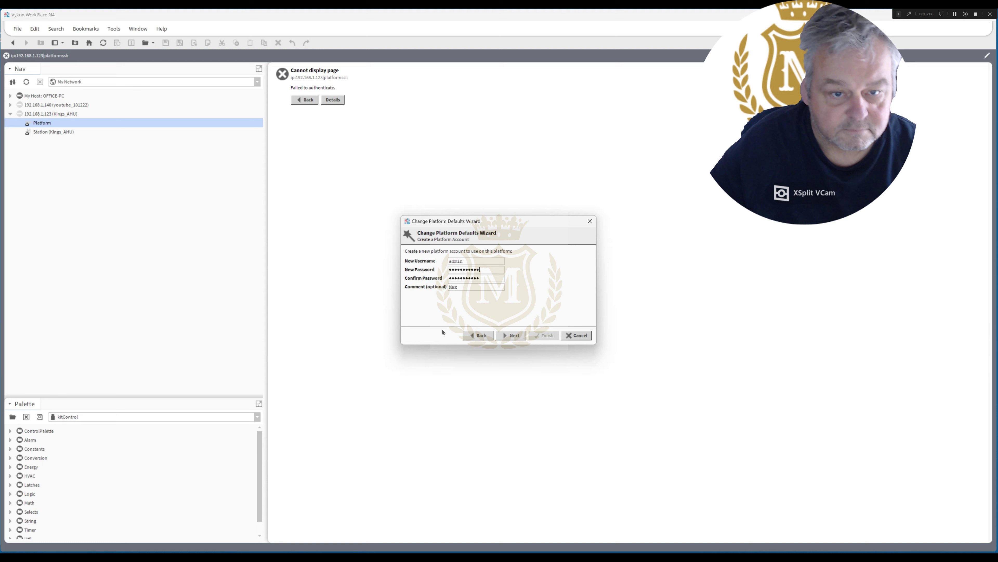
left_click(509, 336)
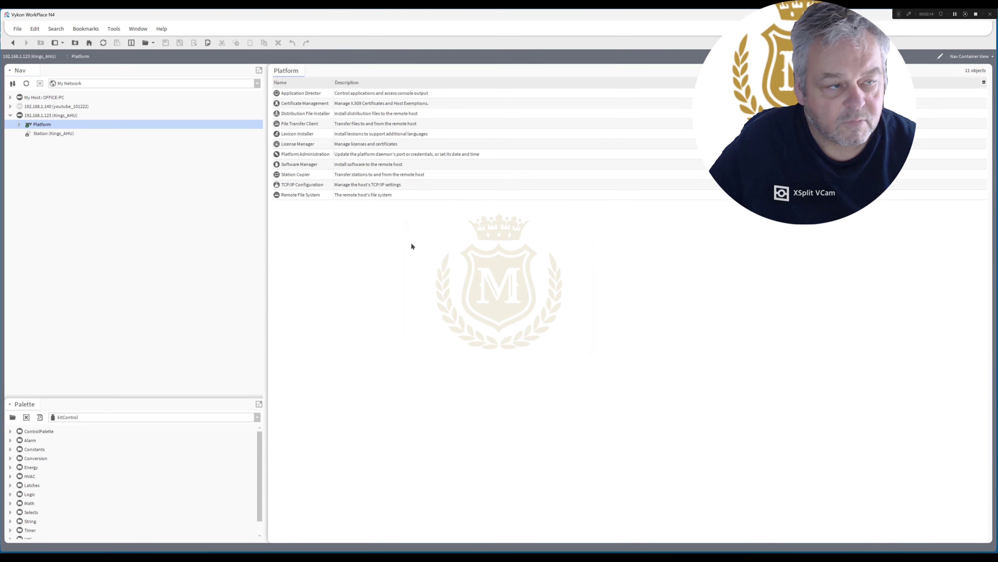
Open Platform Administration for the controller and view the WorkPlace About page.
left_click(297, 156)
double_click(296, 156)
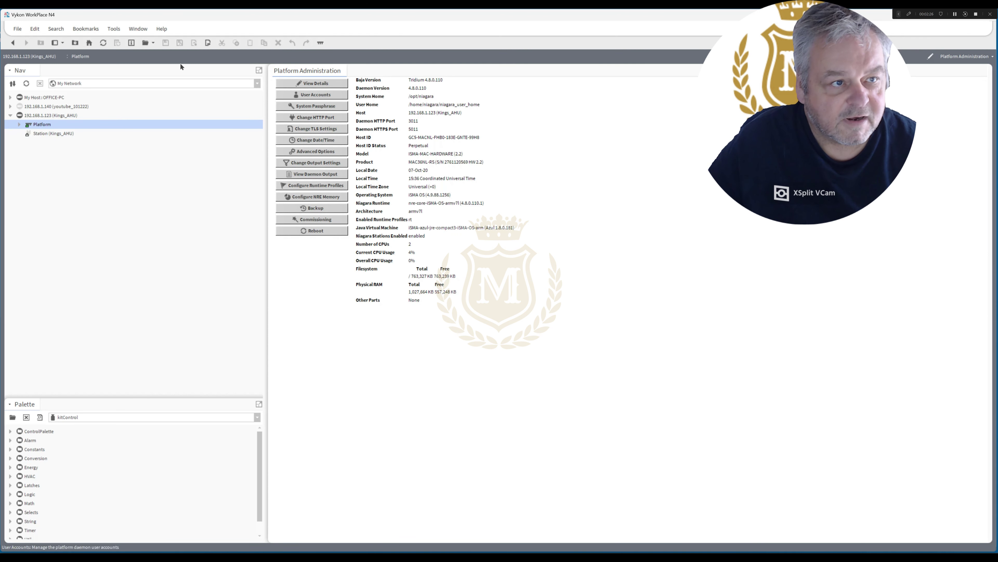
left_click(162, 30)
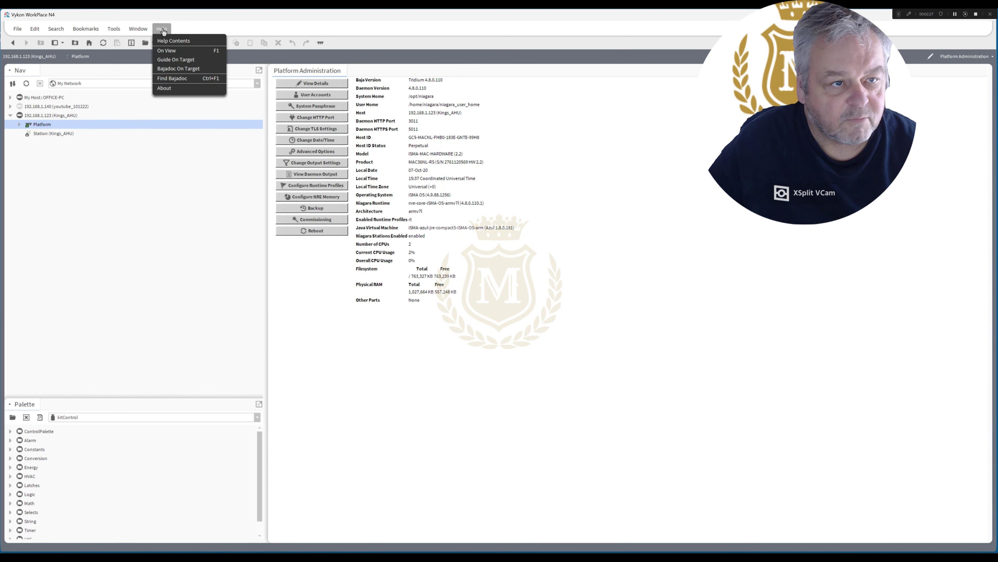
left_click(185, 88)
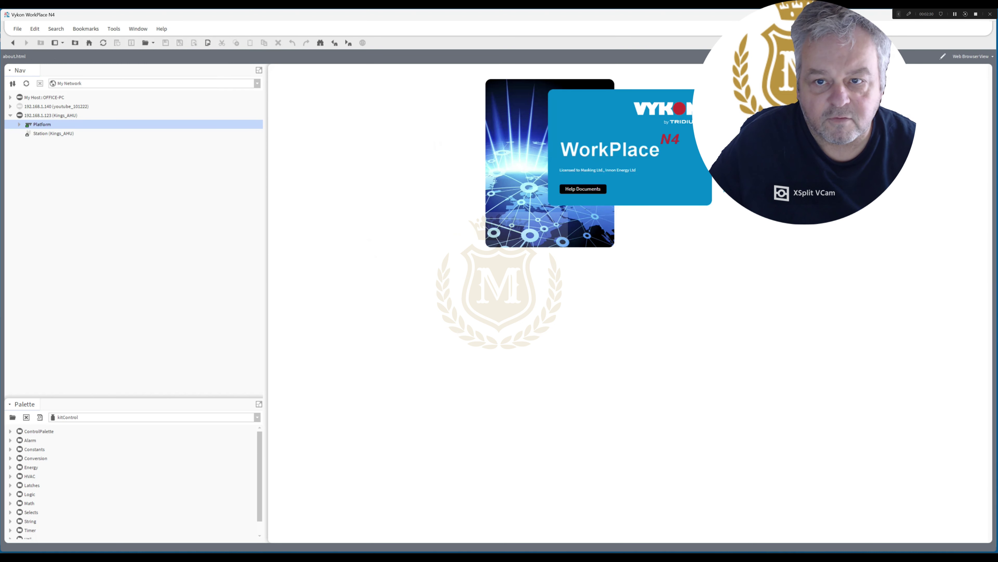
Reopen Platform Administration from the expanded Platform tree and launch Commissioning.
left_click(19, 125)
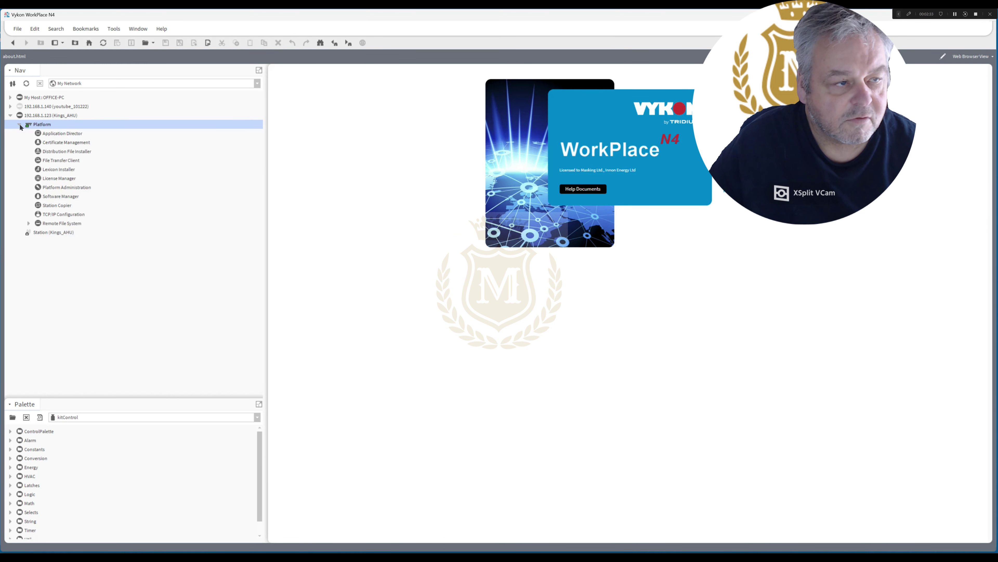
double_click(57, 187)
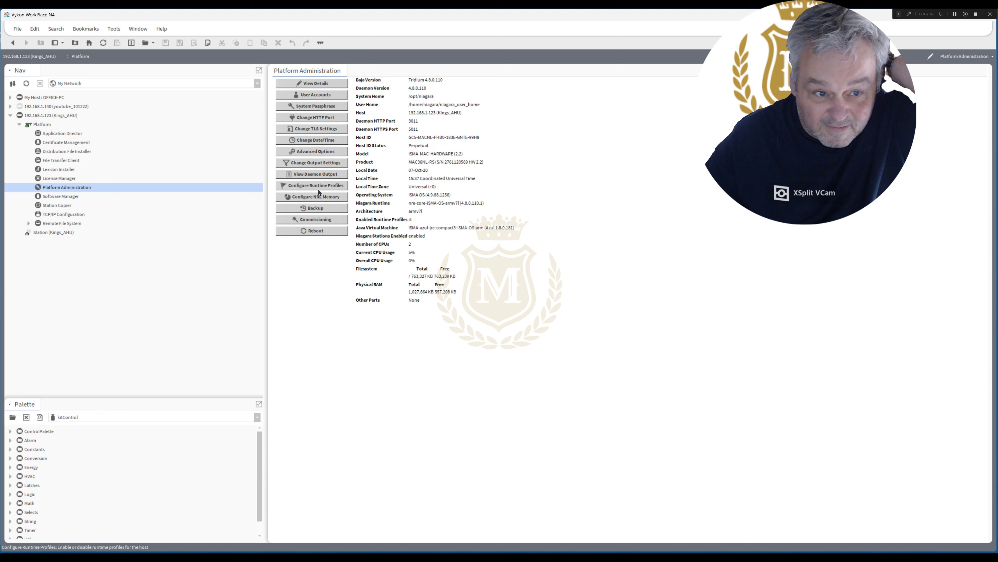
left_click(310, 219)
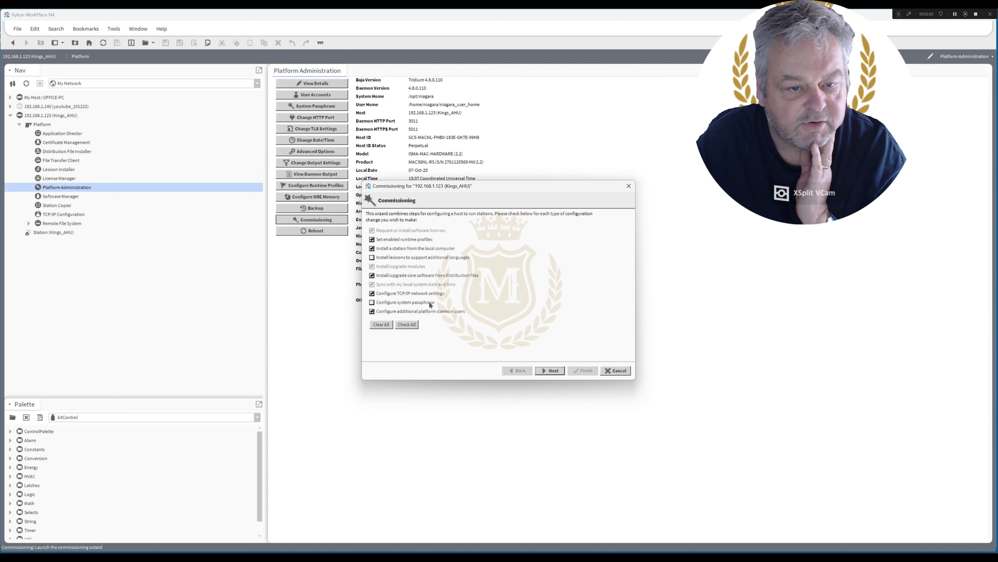
Choose installing iSMA licences from the server and enable the WB runtime profile.
left_click(553, 371)
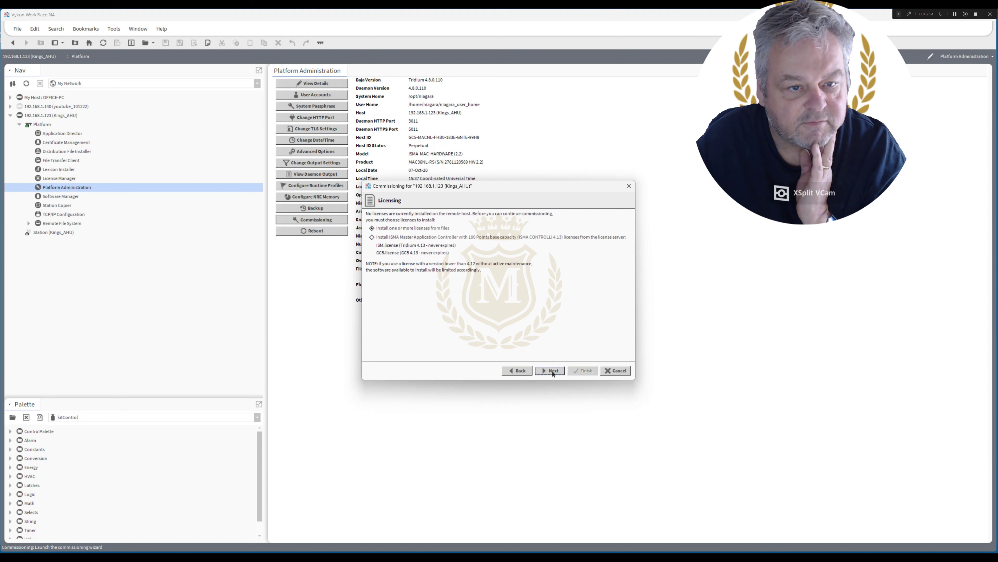
left_click(371, 237)
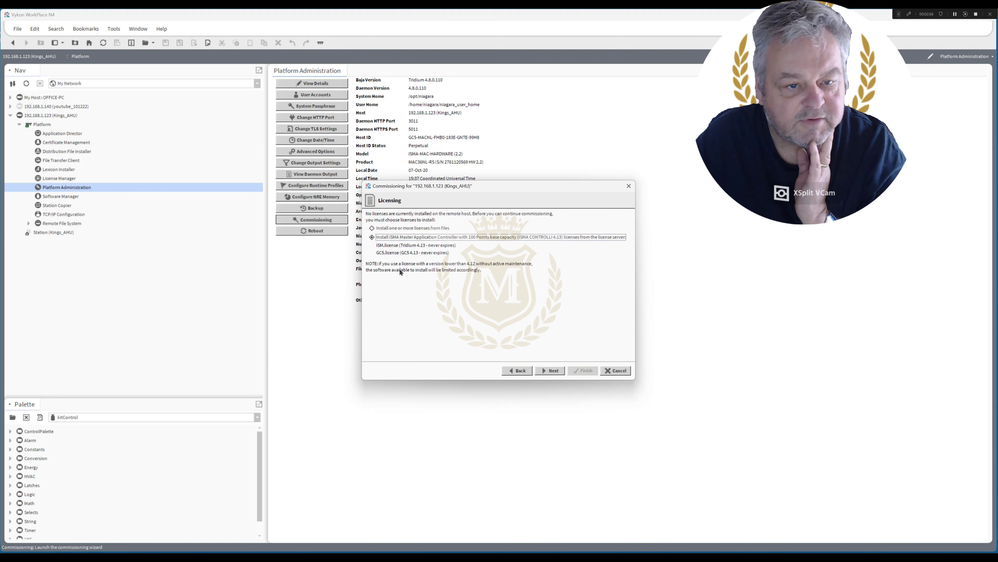
left_click(553, 371)
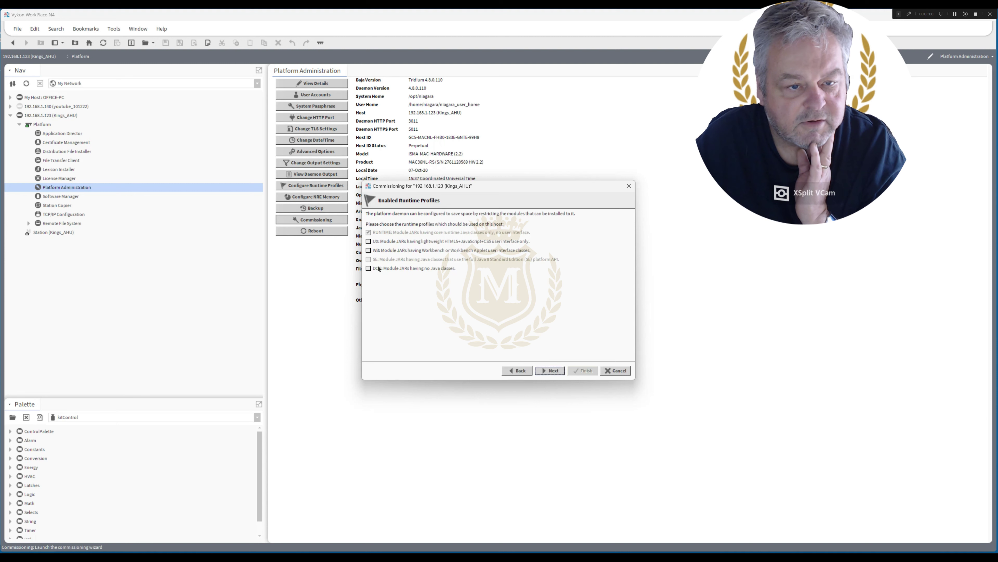
left_click(369, 250)
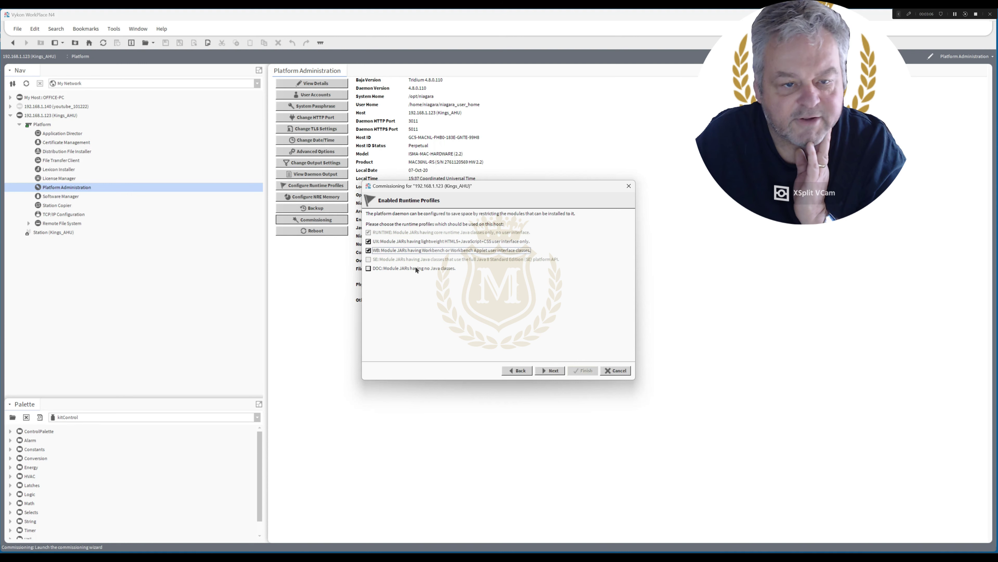
left_click(553, 371)
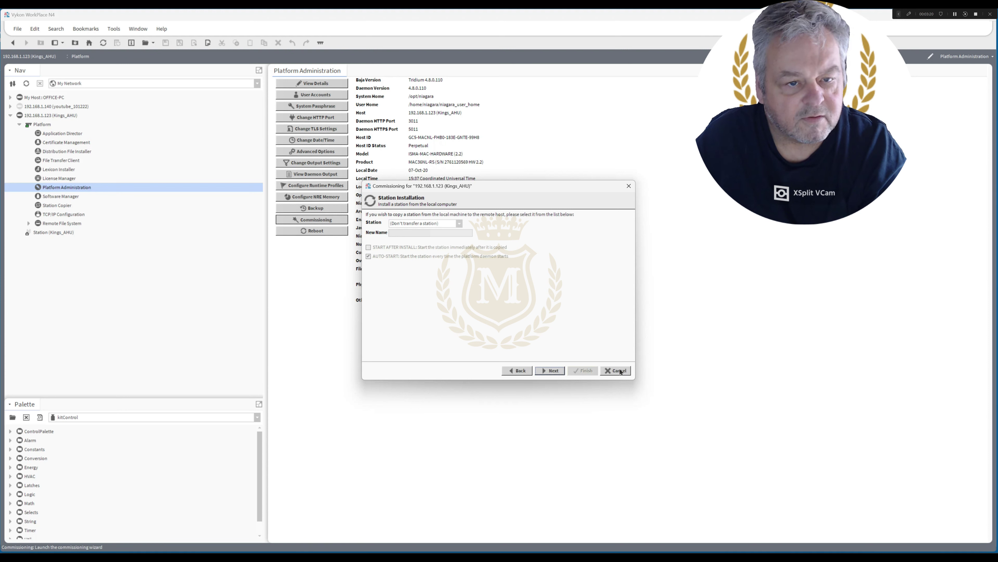
Select the YouTubeForDownload station for installation and continue to Software Installation.
left_click(459, 223)
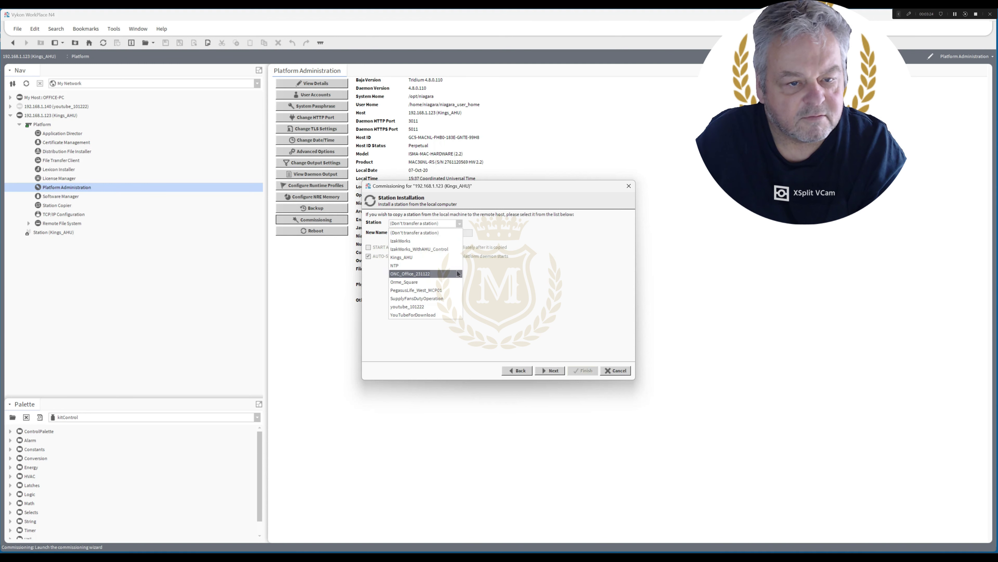
left_click(445, 319)
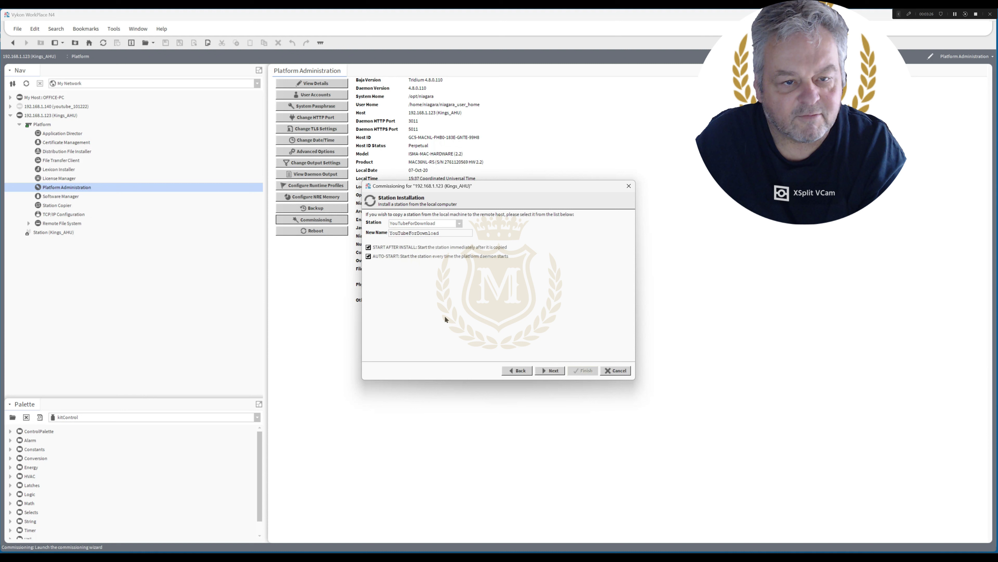
left_click(555, 373)
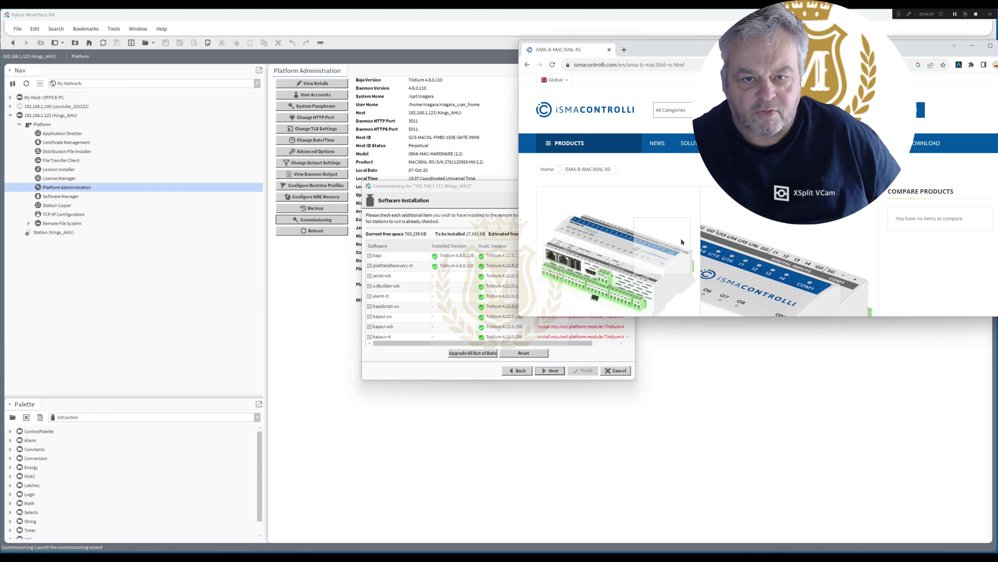
key("super+shift+Right")
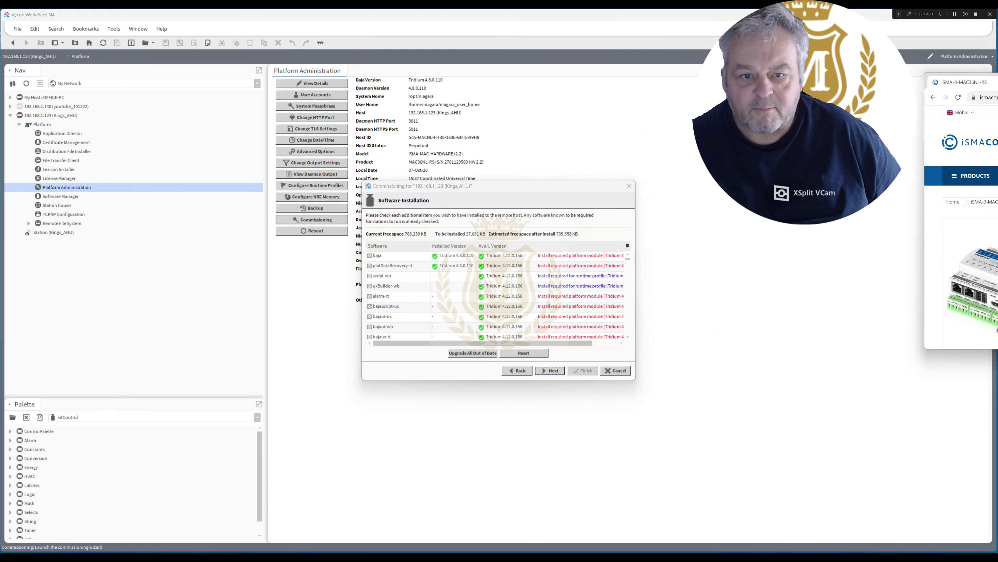
Accept the Software and Distribution File Installation pages unchanged to reach TCP/IP configuration.
left_click(469, 354)
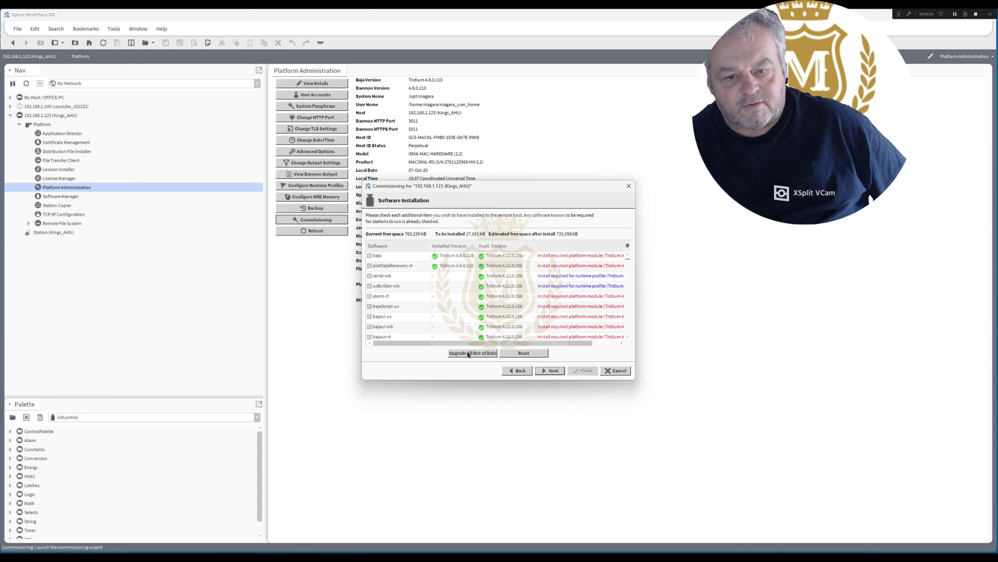
left_click(554, 371)
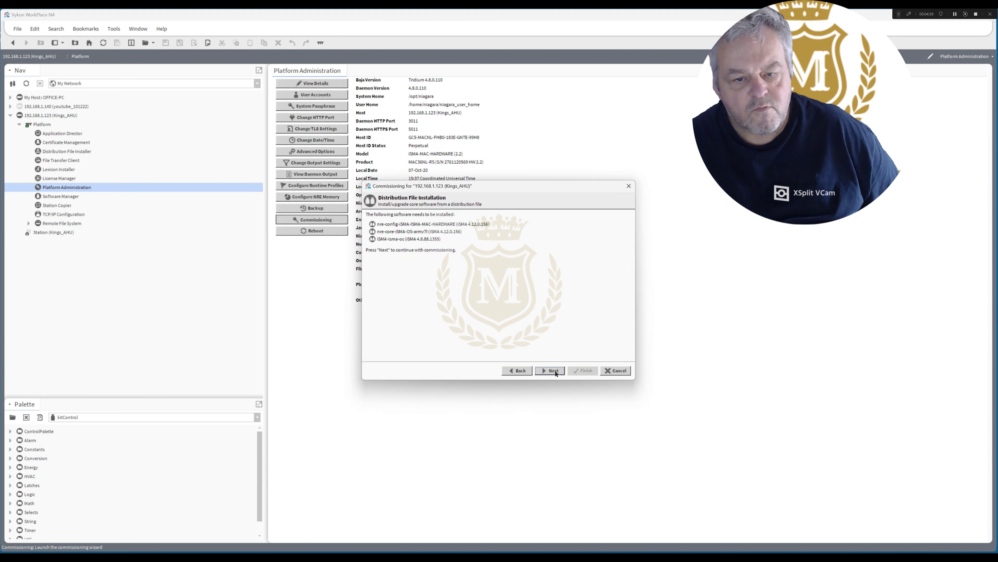
left_click(552, 370)
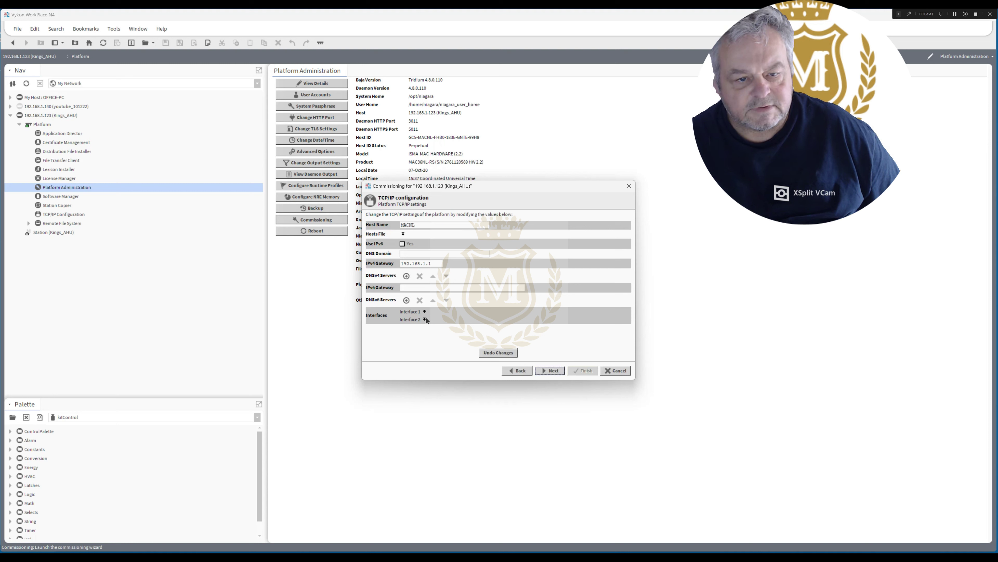
Enable Interface 2 with IPv4 address 10.0.0.125 and subnet mask 255.255.255.0.
left_click(425, 319)
left_click(443, 269)
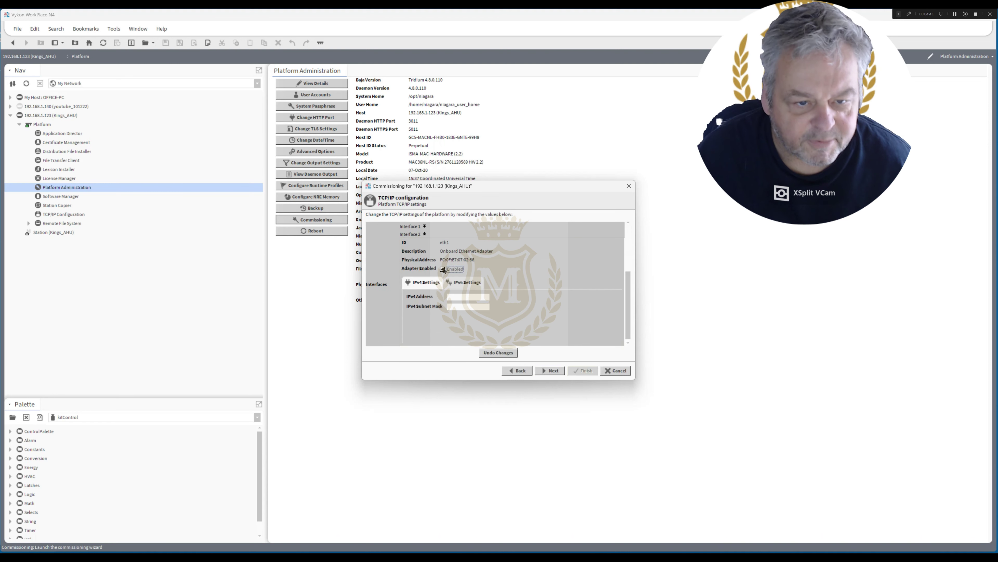
left_click(456, 297)
type("1")
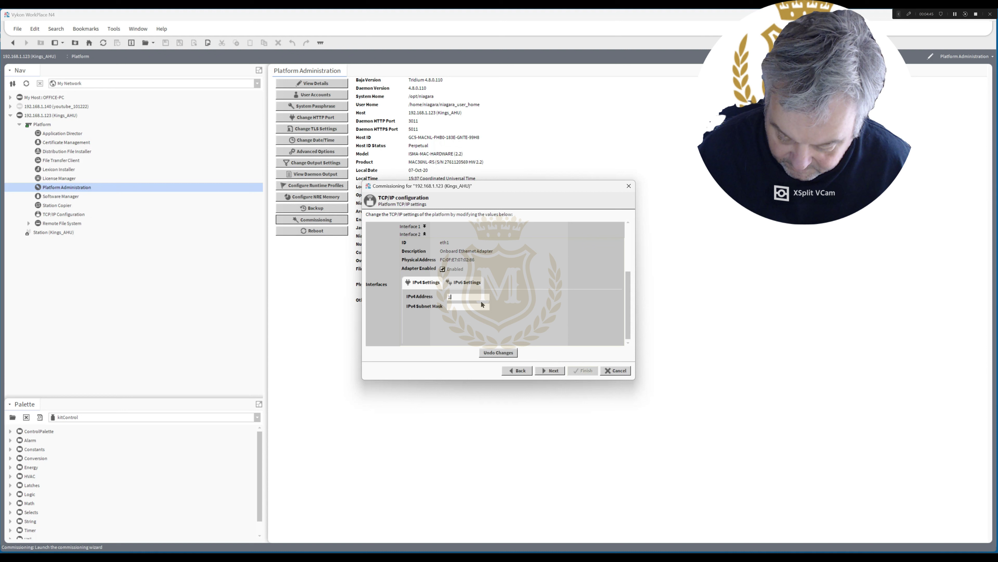
type("0.0.0.125")
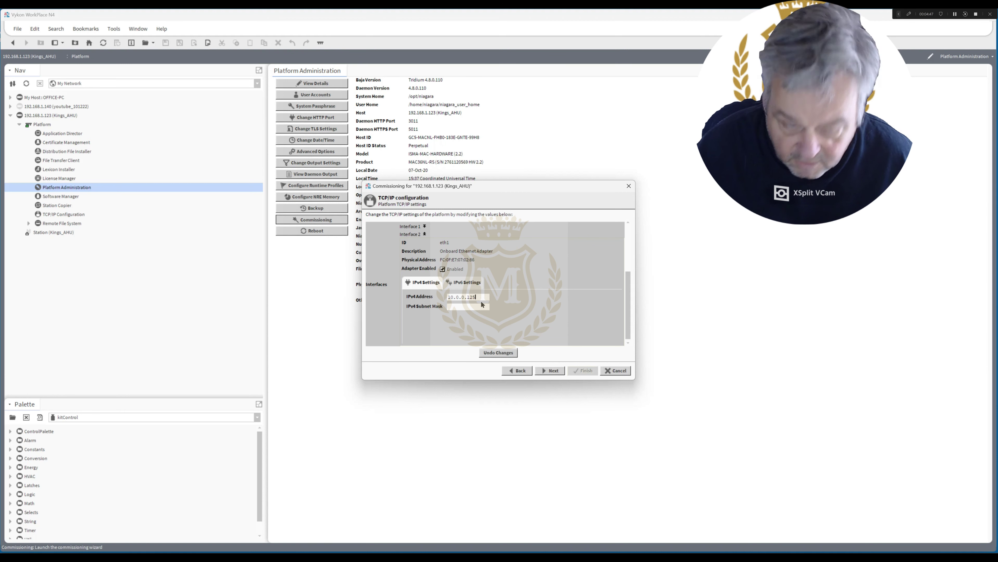
left_click(474, 307)
type("2")
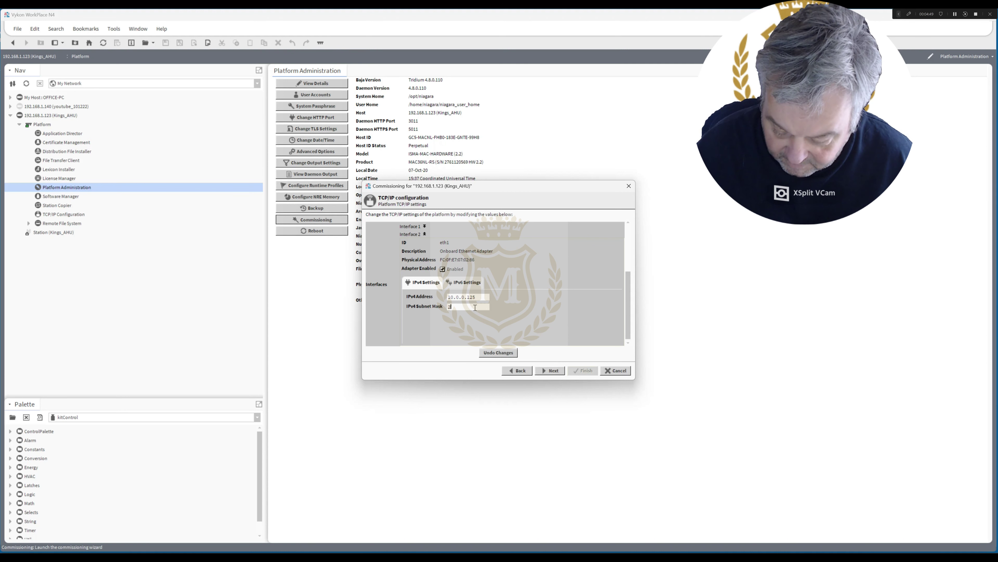
type("55.255.")
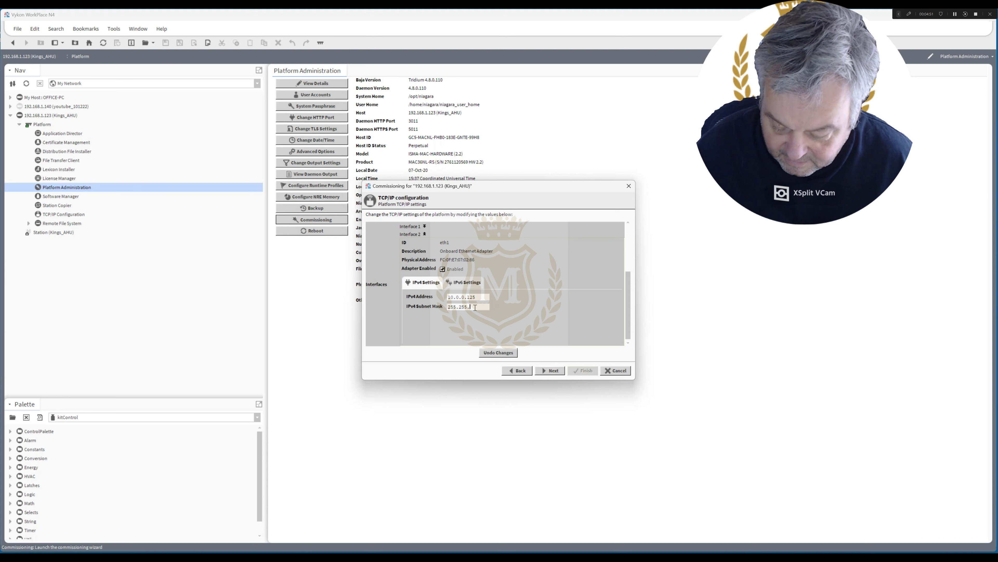
type("25")
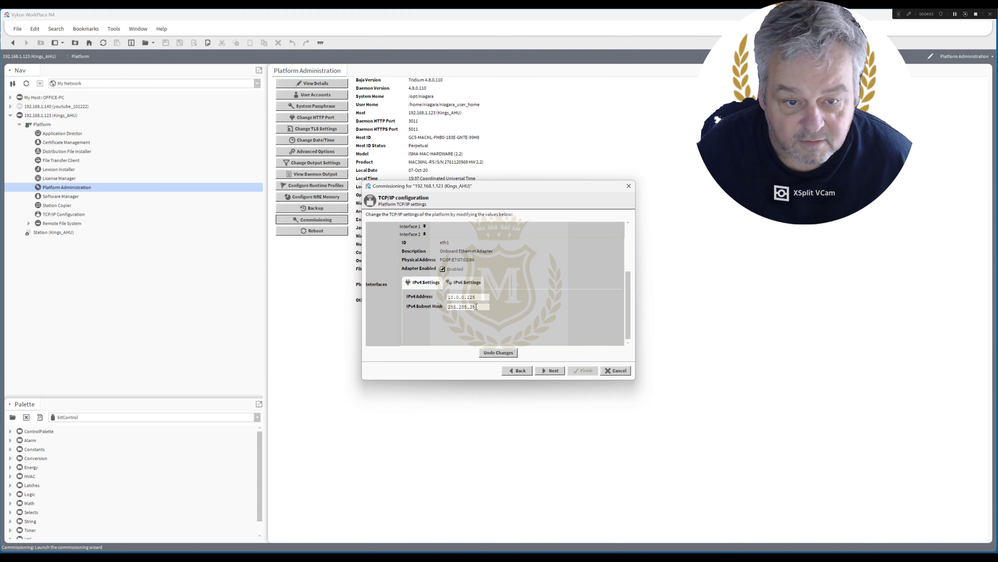
type("5.0")
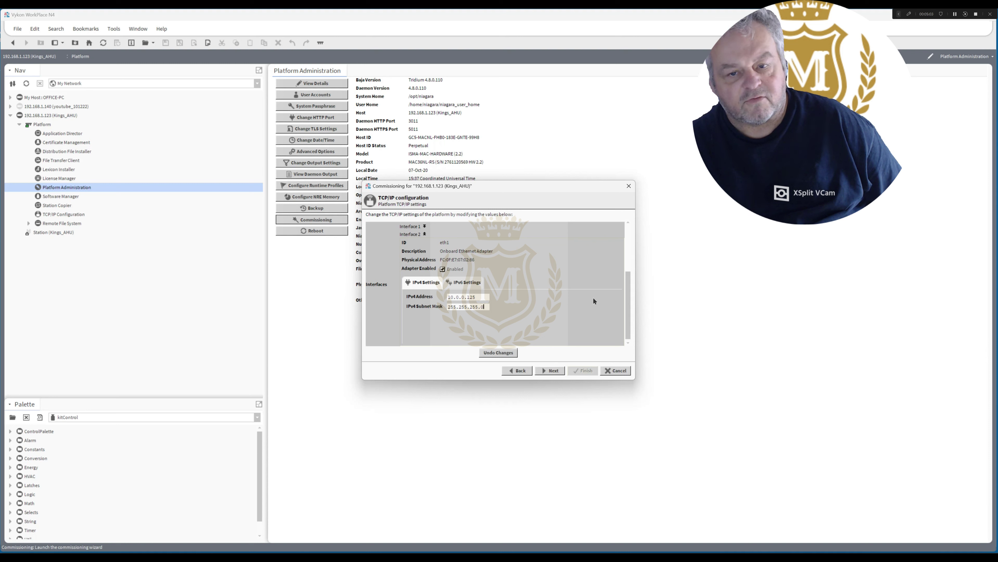
Review Interface 1's IPv4 settings, scrolling through the TCP/IP page.
mouse_move(627, 302)
left_mouse_down()
mouse_move(628, 251)
mouse_move(628, 298)
mouse_move(629, 287)
left_mouse_up()
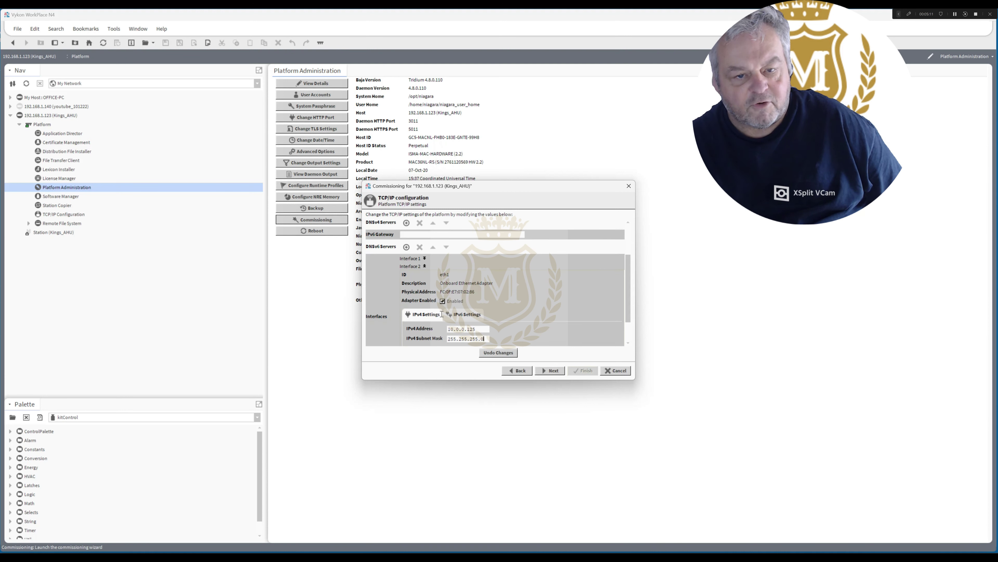
left_click(424, 258)
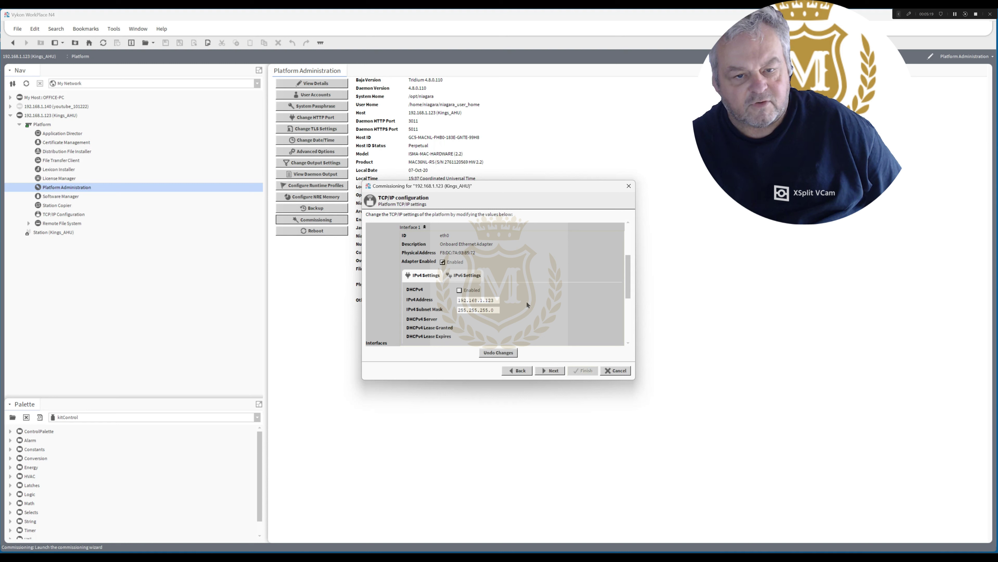
left_click_drag(627, 282, 632, 343)
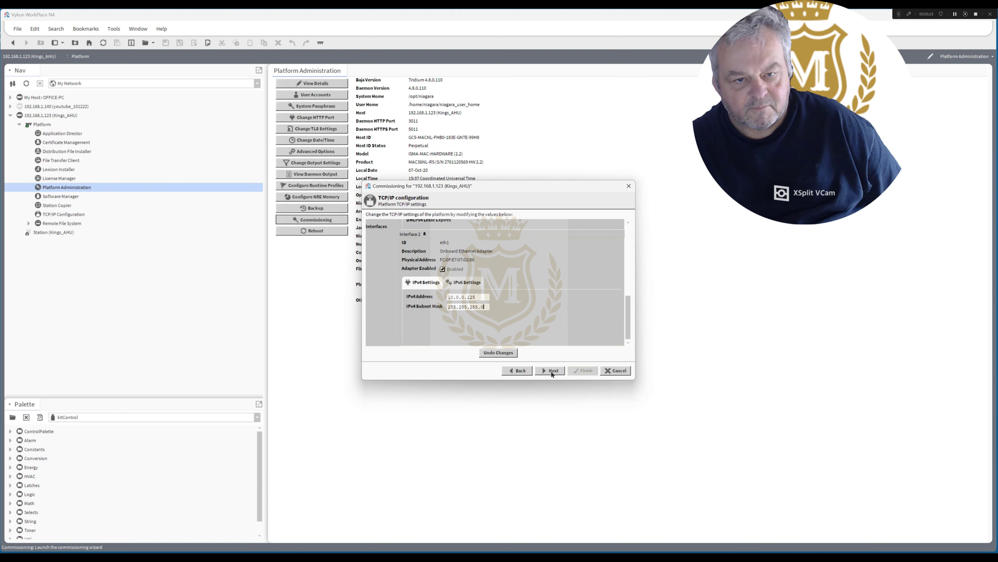
left_click_drag(625, 320, 635, 238)
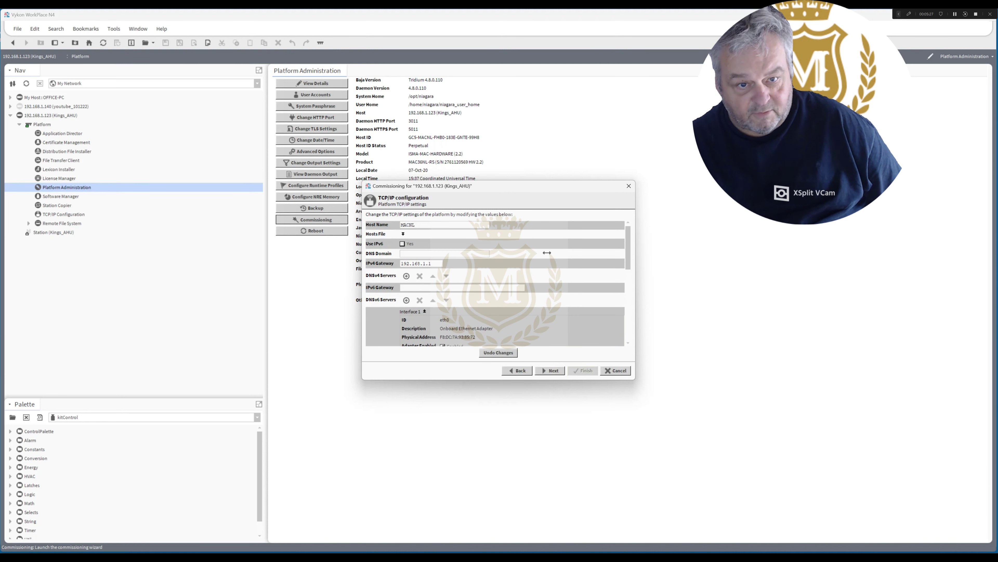
Add 8.8.8.8 and 8.8.4.4 under DNSv4 Servers, then advance the wizard.
left_click(407, 276)
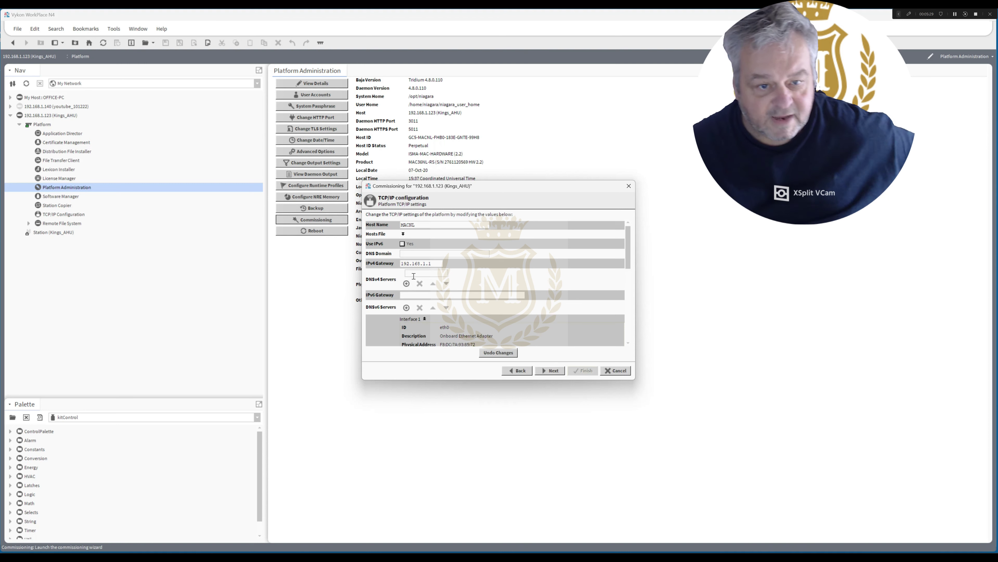
type("8")
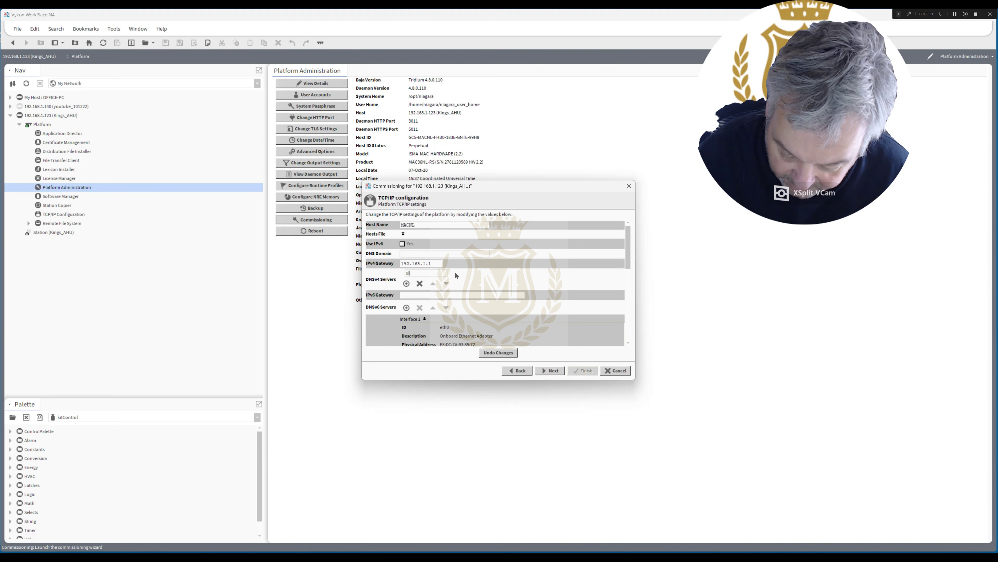
type(".8.8.8")
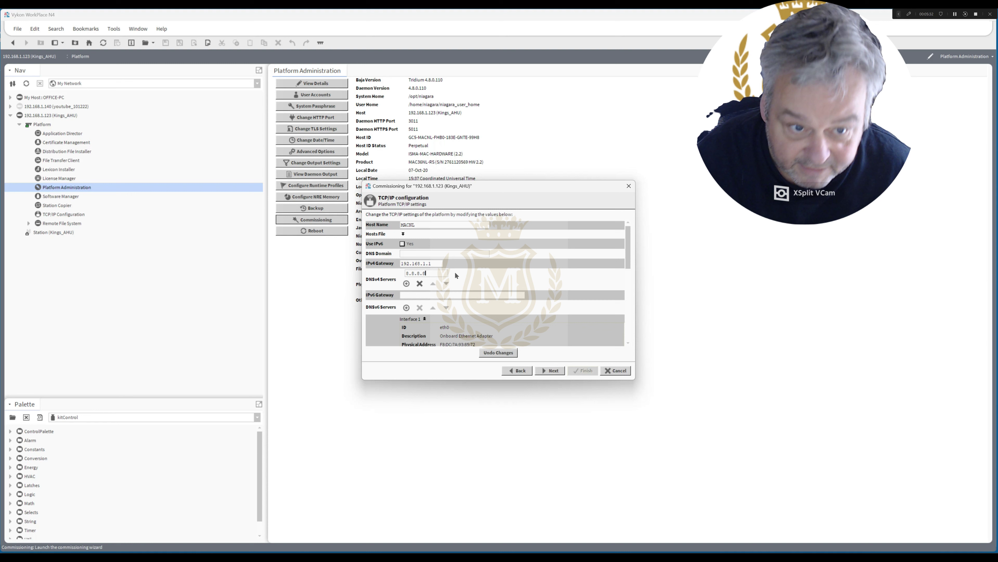
left_click(406, 283)
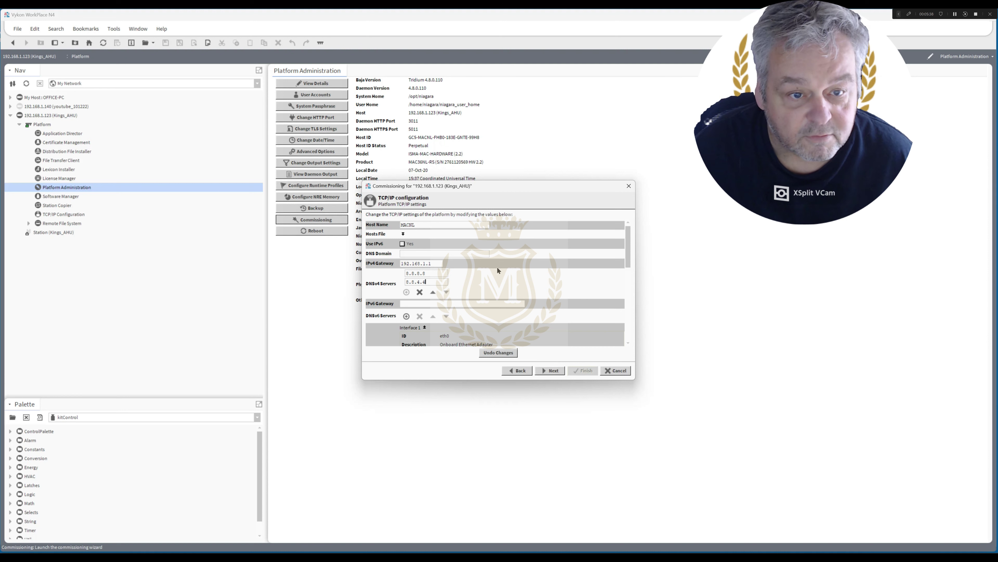
left_click(551, 370)
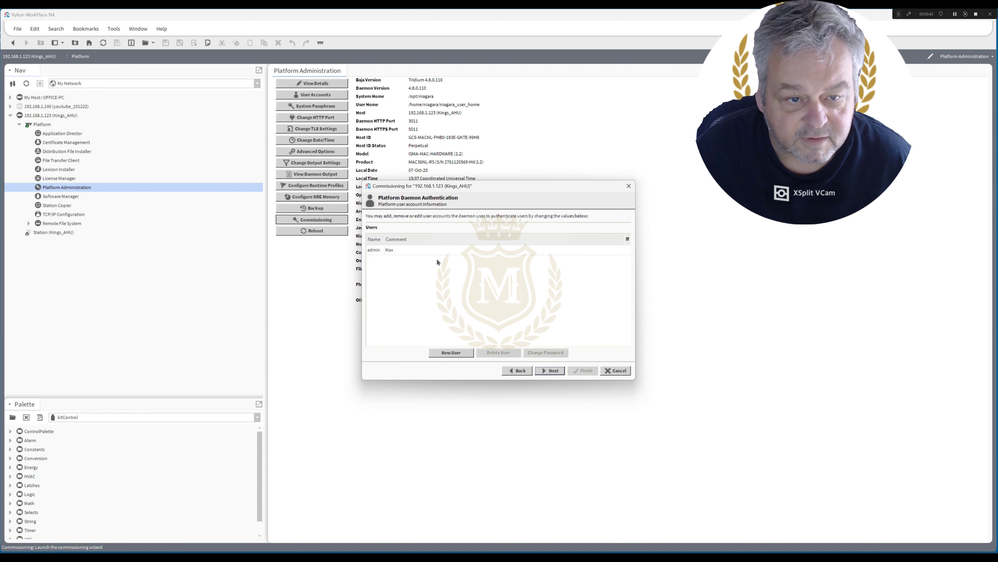
Skip daemon authentication, look over the commissioning review, and finish to start installation.
left_click(553, 370)
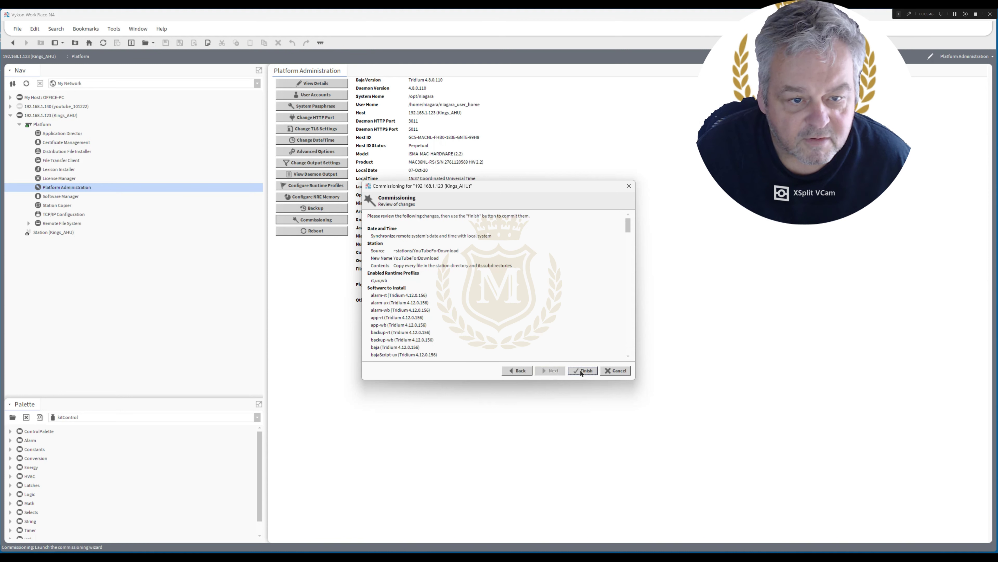
left_click_drag(628, 227, 633, 332)
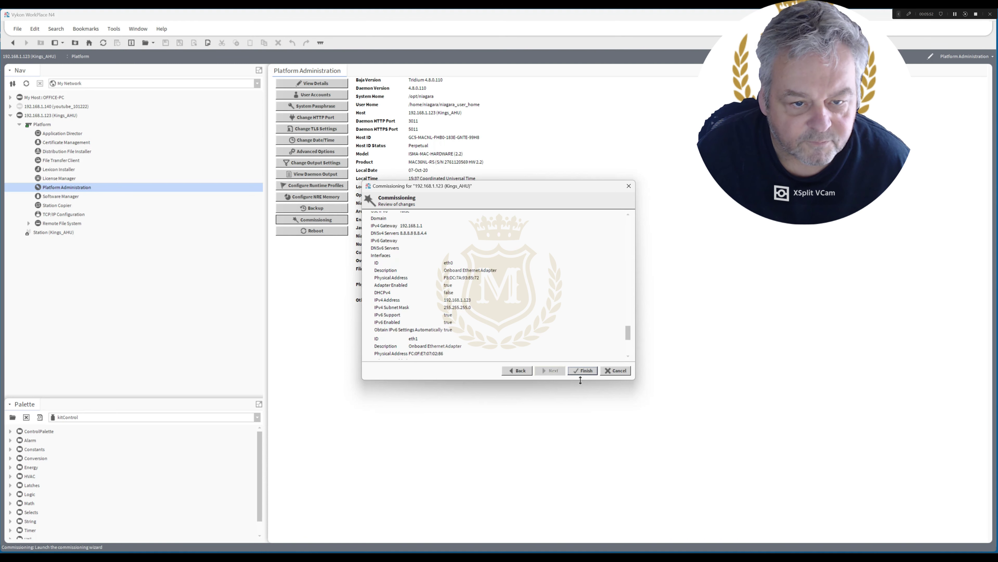
left_click(583, 372)
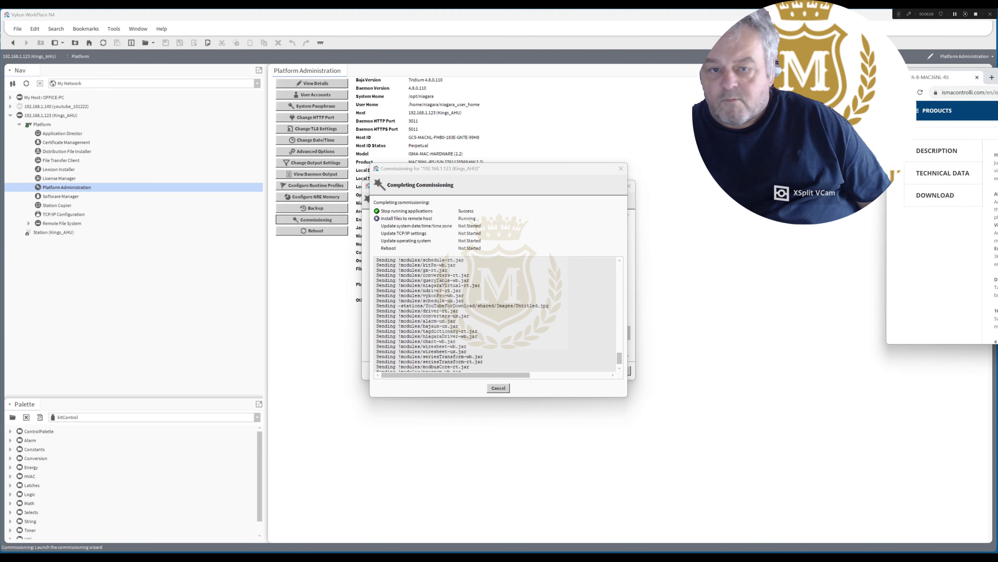
Maximize the browser and read the iSMA-B-MAC36NL-RS specifications before returning to WorkPlace.
left_click_drag(997, 77, 571, 33)
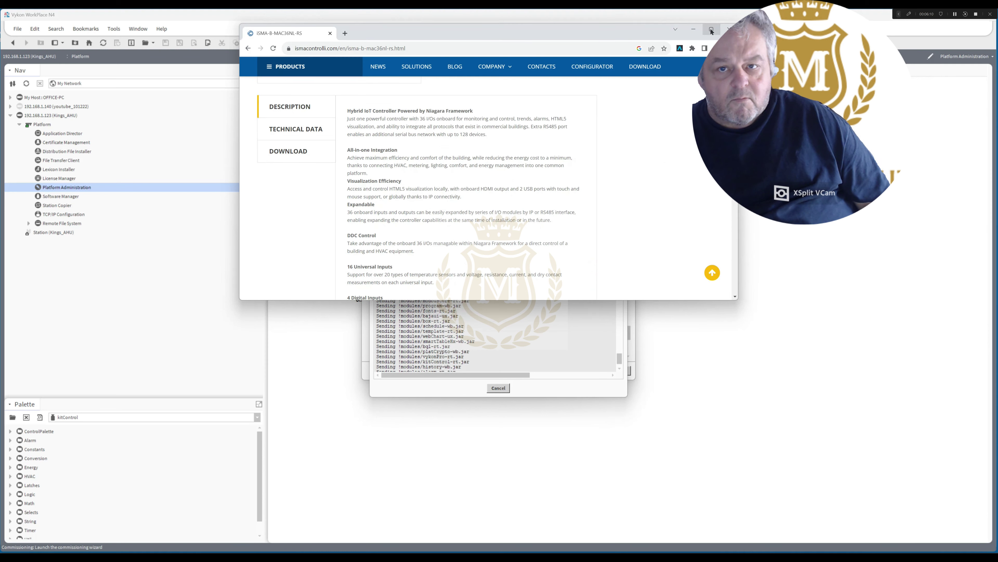
left_click(711, 30)
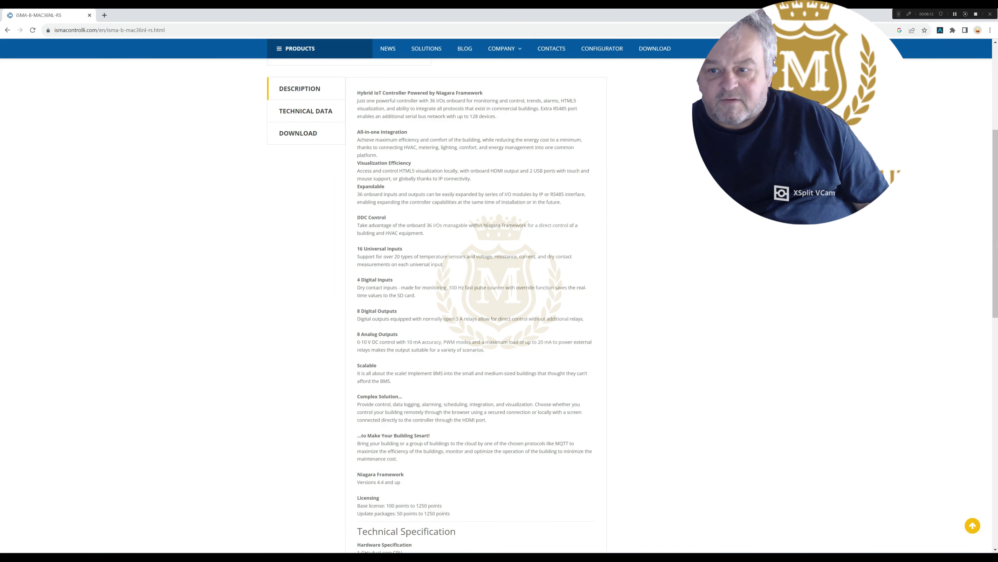
scroll(995, 318, "down", 4)
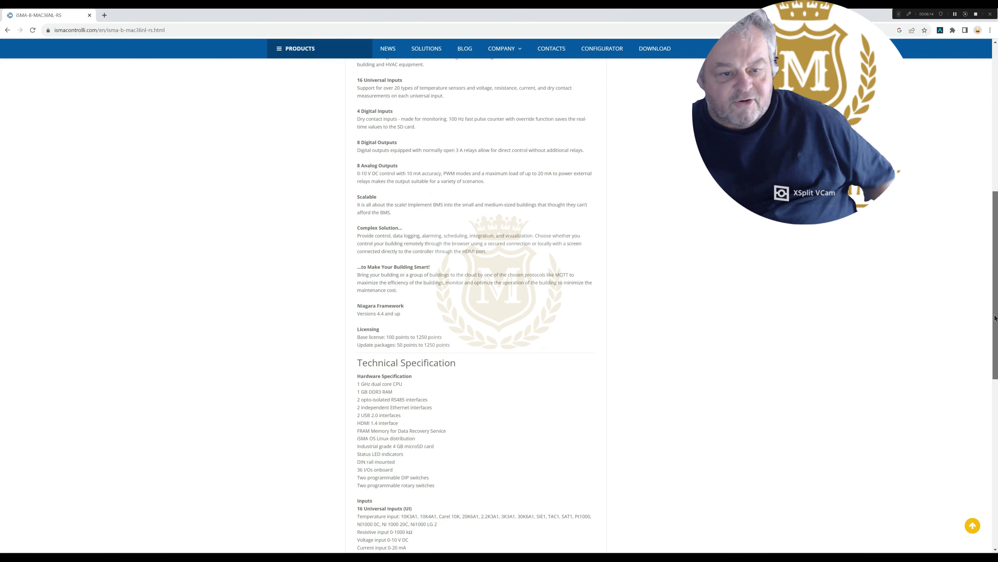
left_click_drag(995, 317, 997, 413)
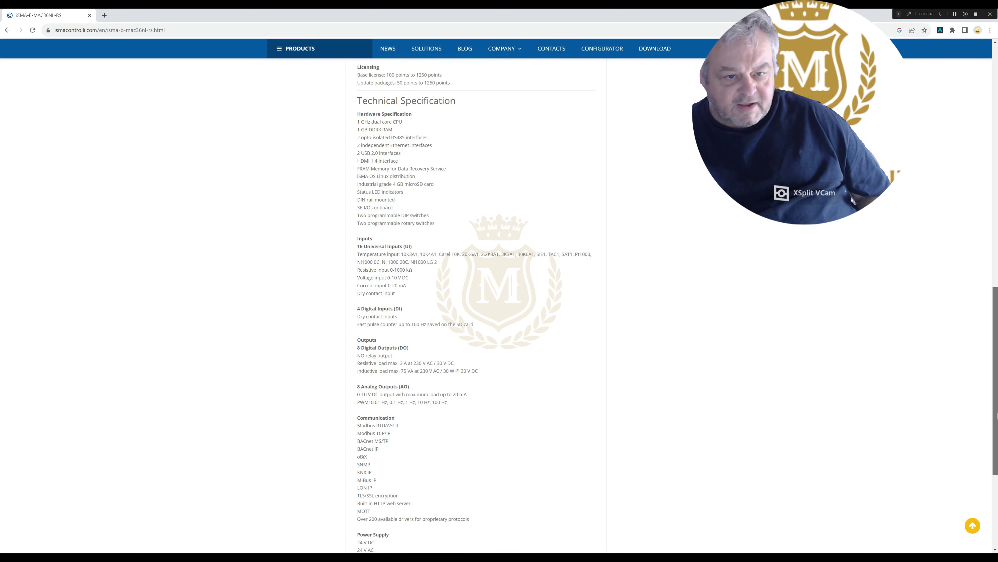
scroll(997, 413, "down", 2)
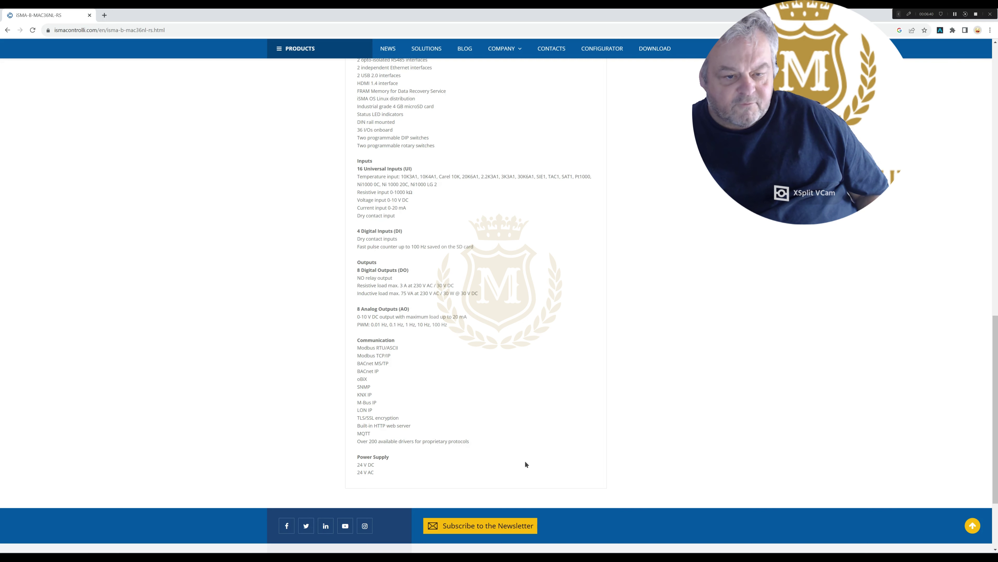
left_click_drag(994, 389, 997, 119)
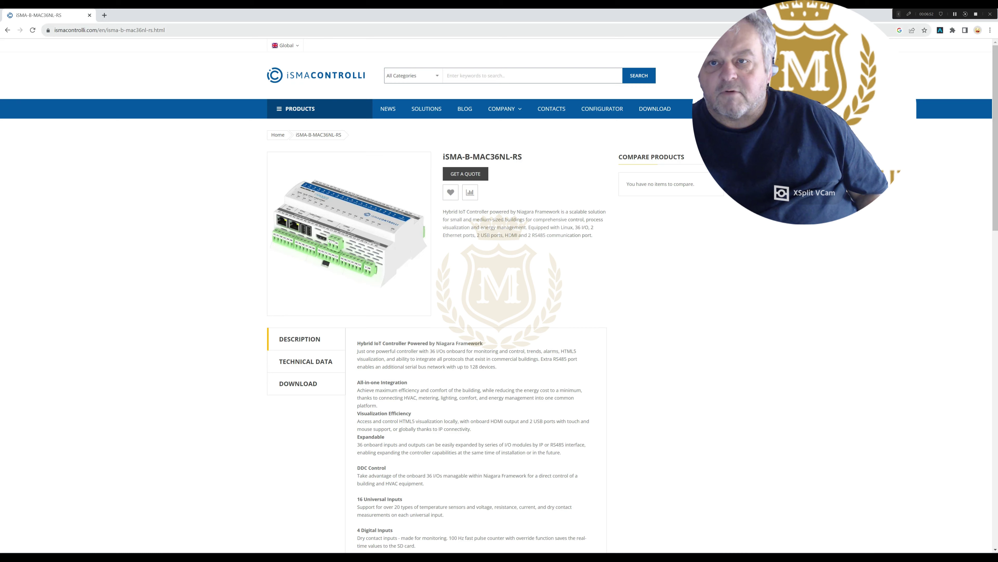
key("alt+Tab")
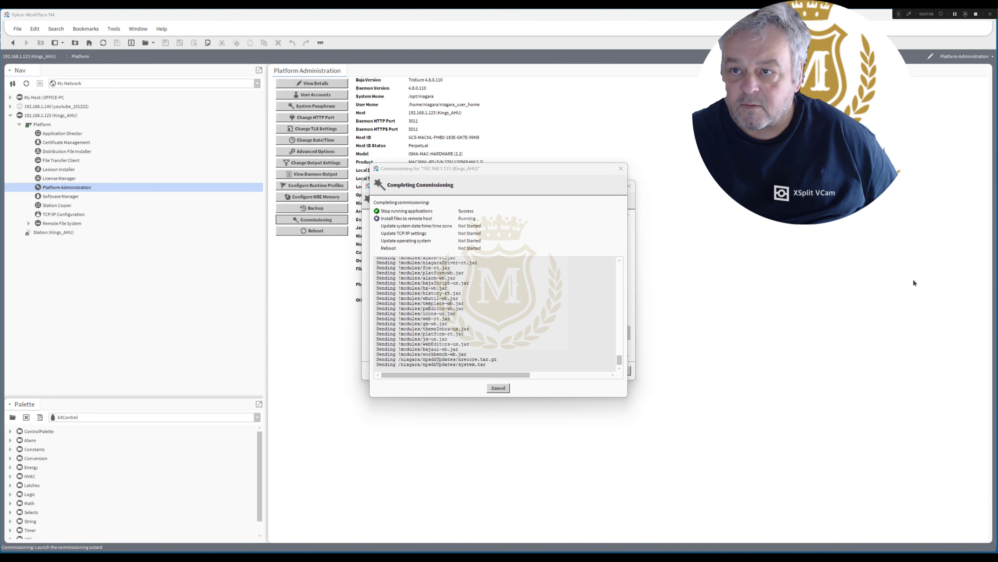
Close the Completing Commissioning dialog once the controller has rebooted.
left_click(955, 14)
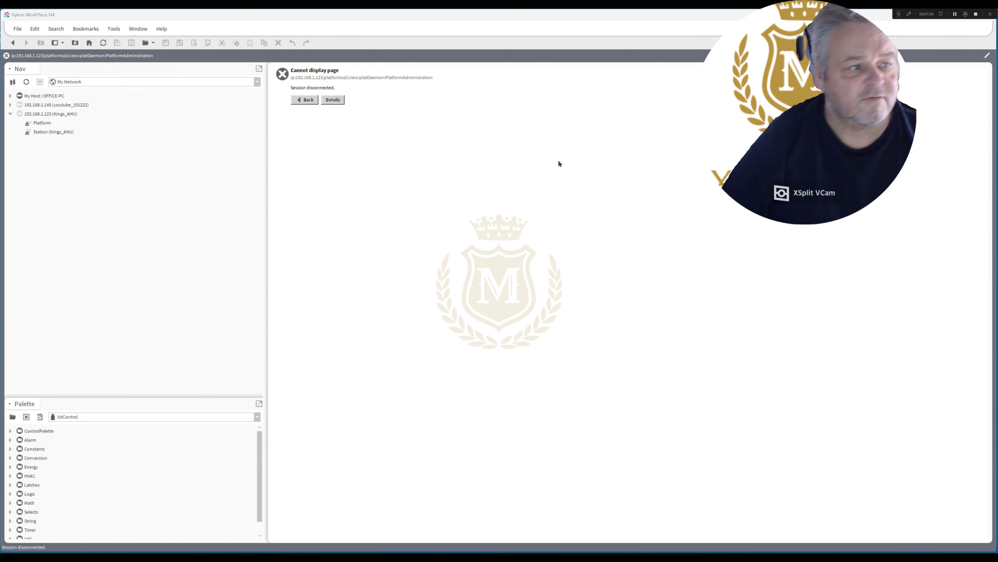
Log back into the 192.168.1.123 controller's Platform with the login credentials.
left_click(41, 124)
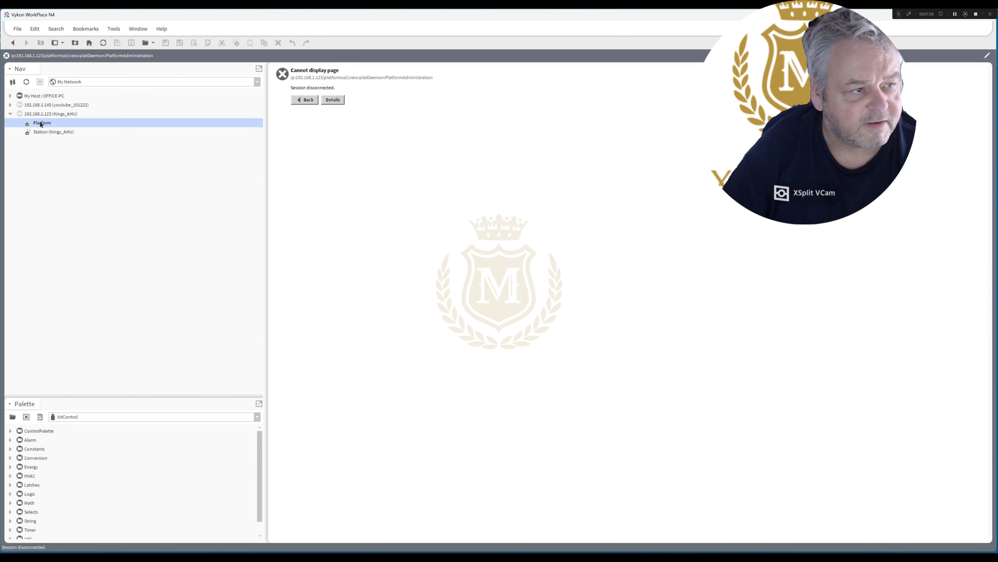
double_click(40, 123)
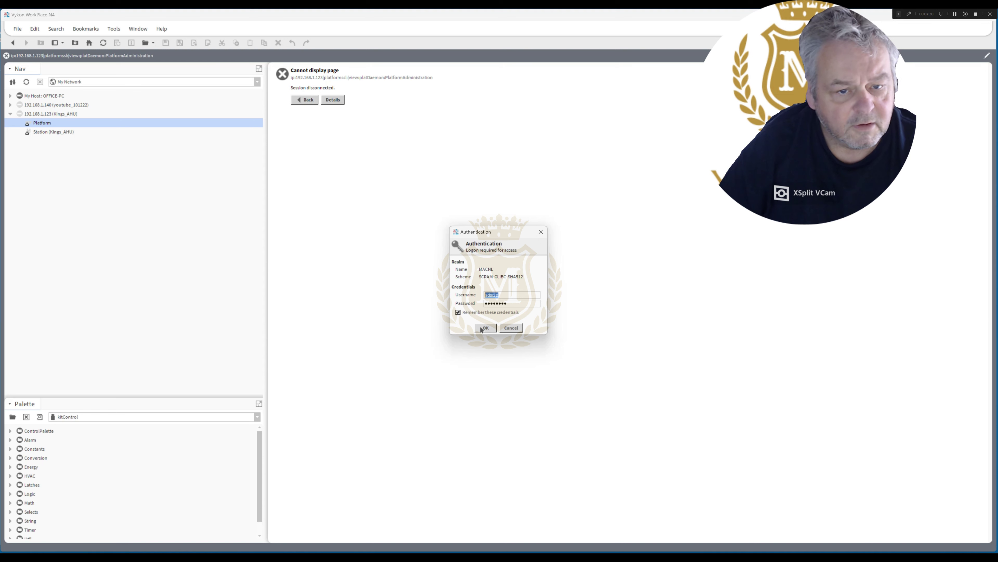
left_click(486, 328)
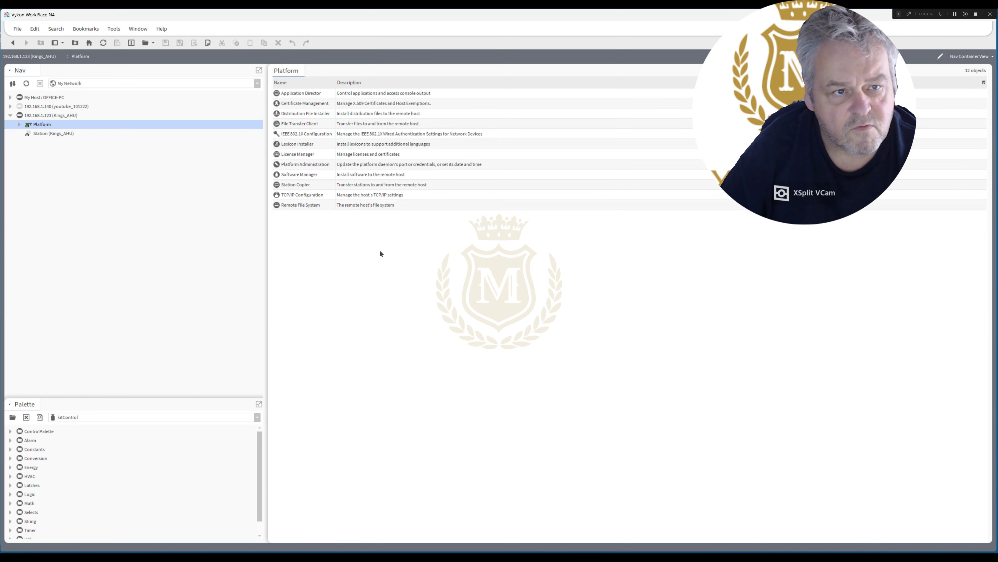
Check the Niagara 4.12.0.156 version in Platform Administration, then open the License Manager.
left_click(300, 164)
double_click(299, 164)
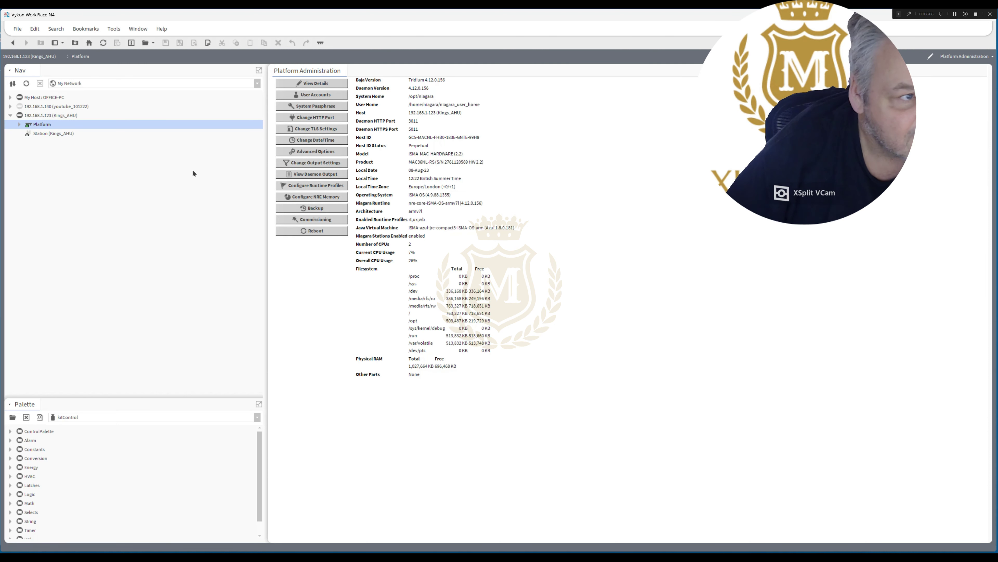
left_click(19, 125)
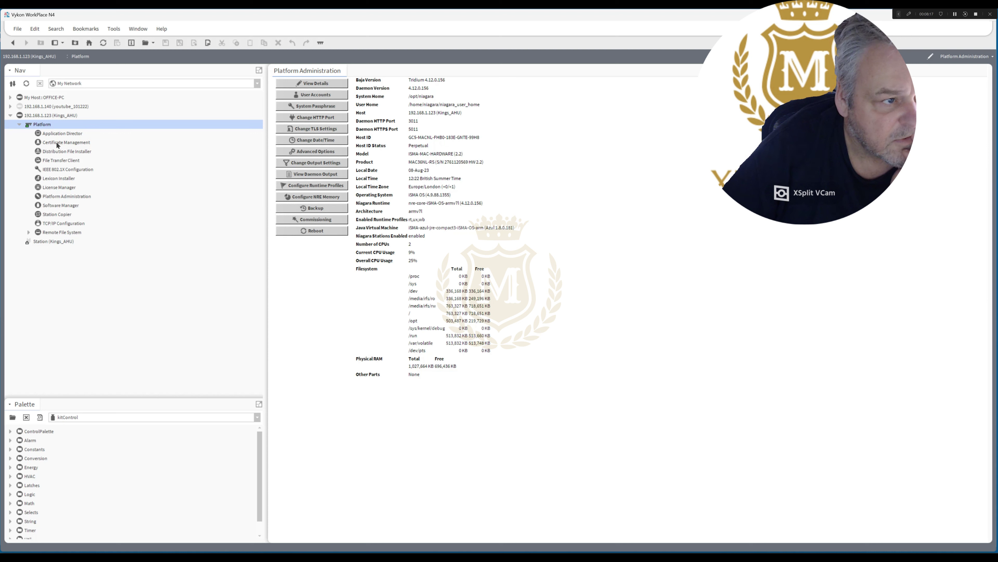
double_click(59, 188)
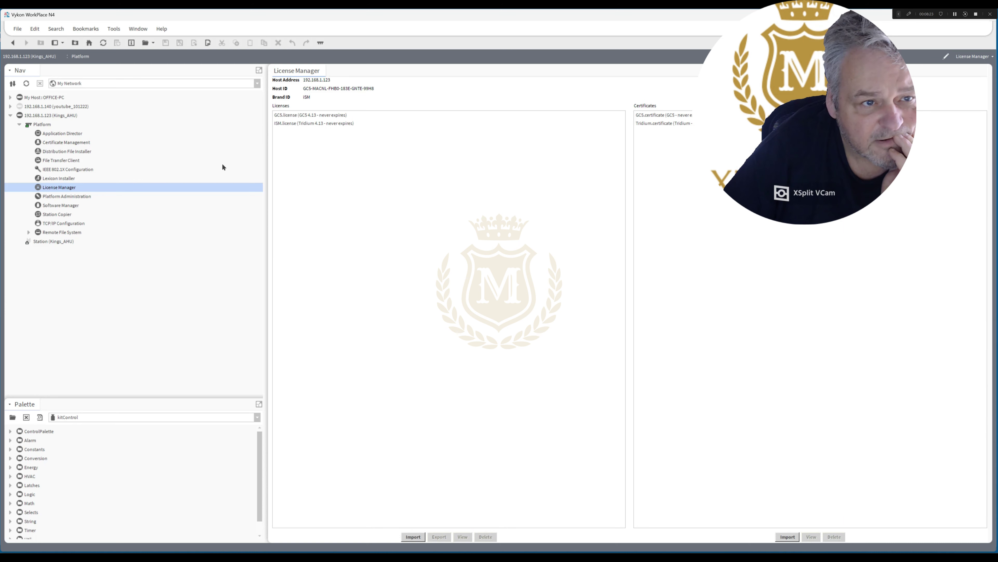
Review the GC5 and ISM licenses, try the Kings_AHU station, then open the Application Director.
left_click(299, 115)
left_click(314, 123)
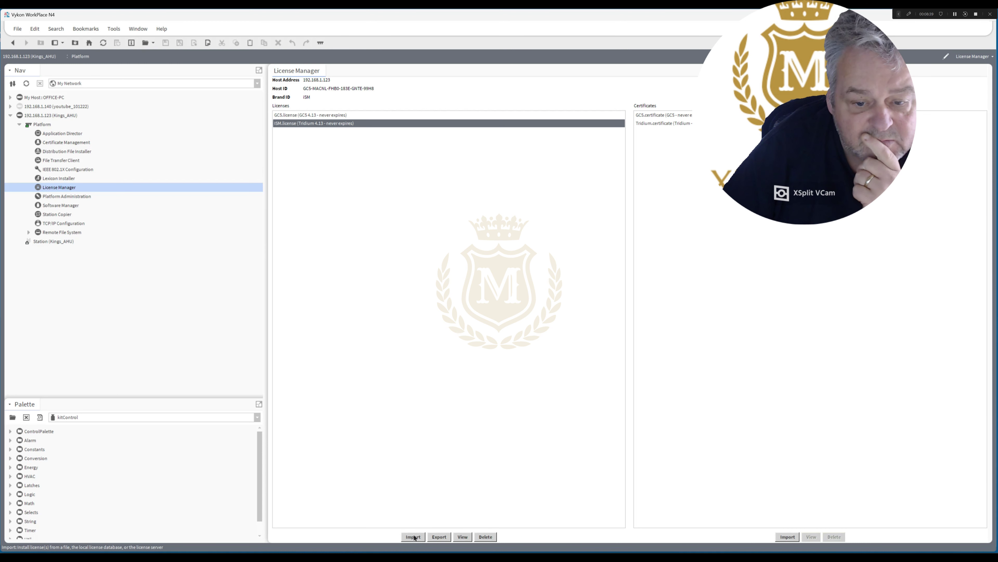
double_click(55, 240)
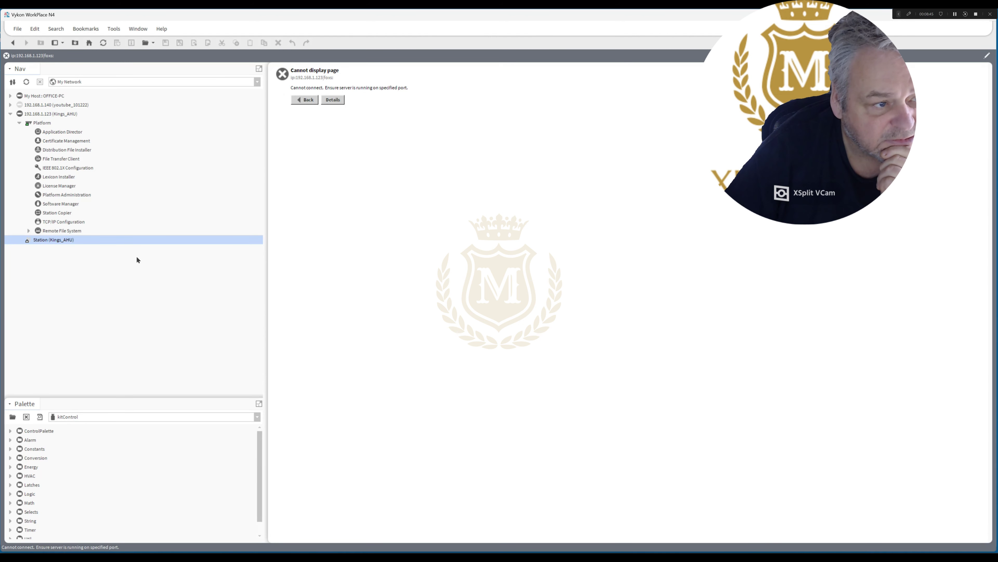
double_click(60, 132)
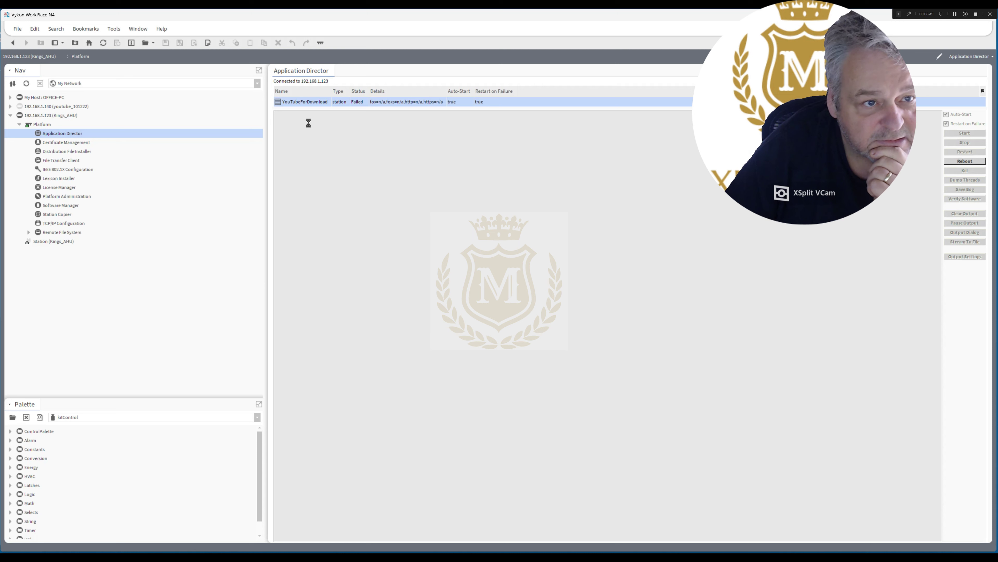
Show the YouTubeForDownload station's output log and highlight the missing module name mfm=ismaModules.
left_click(311, 102)
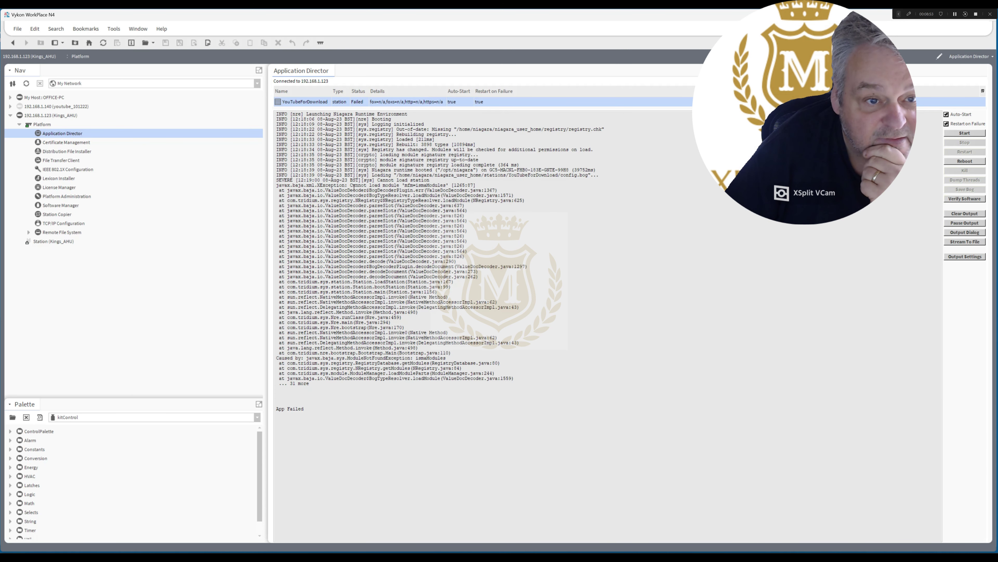
left_click_drag(402, 185, 487, 186)
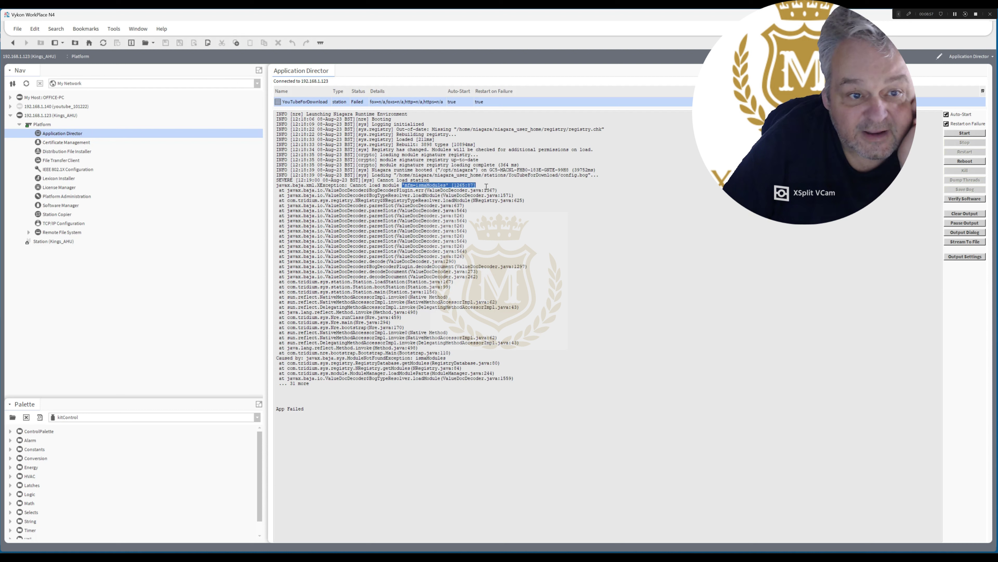
left_click(397, 183)
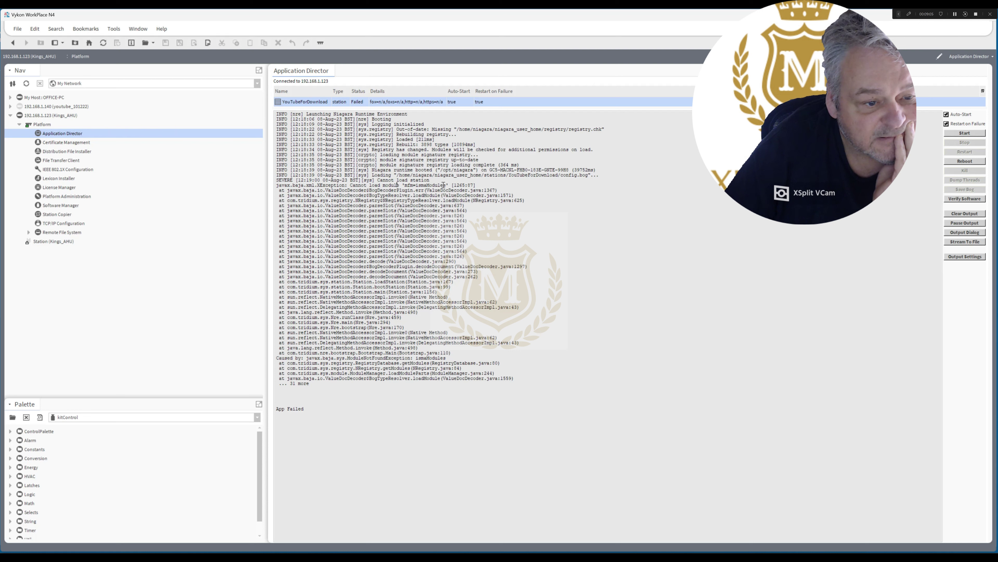
left_click_drag(449, 185, 404, 184)
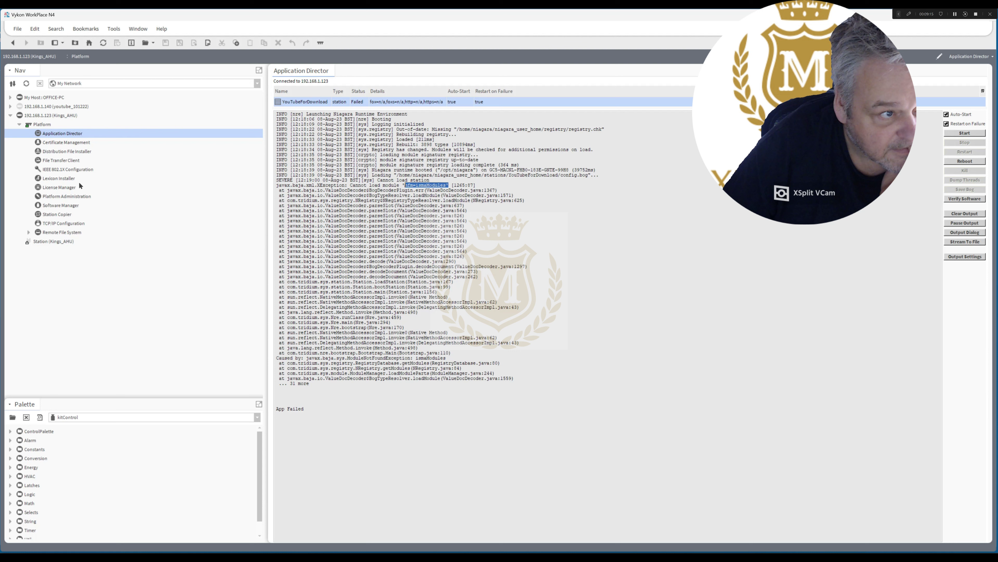
Browse C:\Users\Office\Niagara4.12 on the local PC and list the TridiumEMEA station folders.
left_click(10, 98)
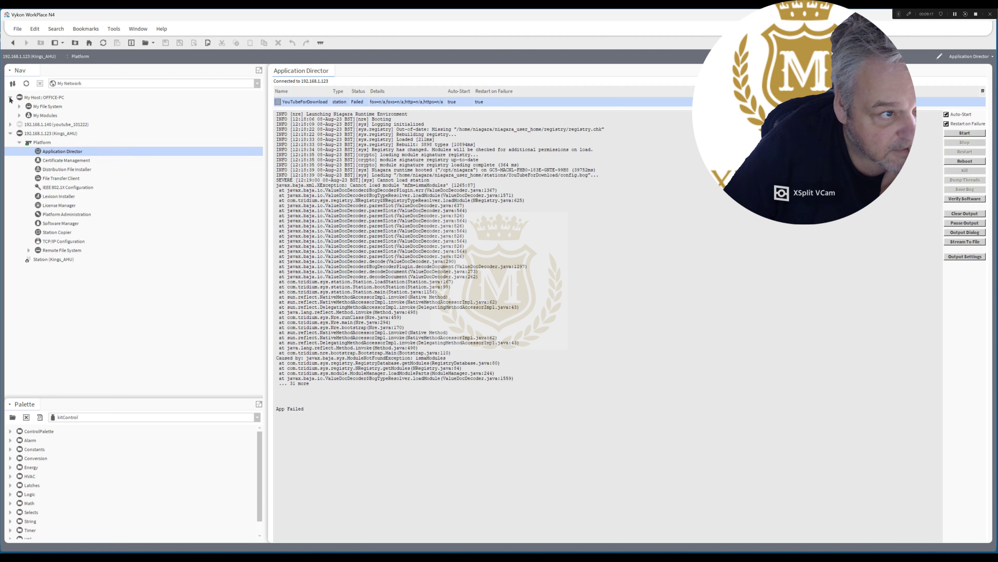
left_click(19, 107)
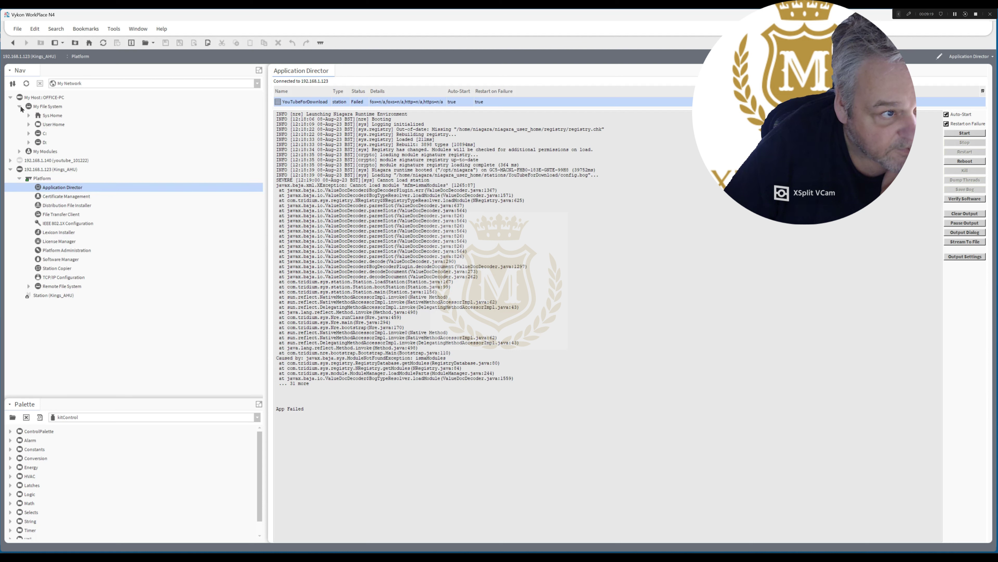
left_click(28, 133)
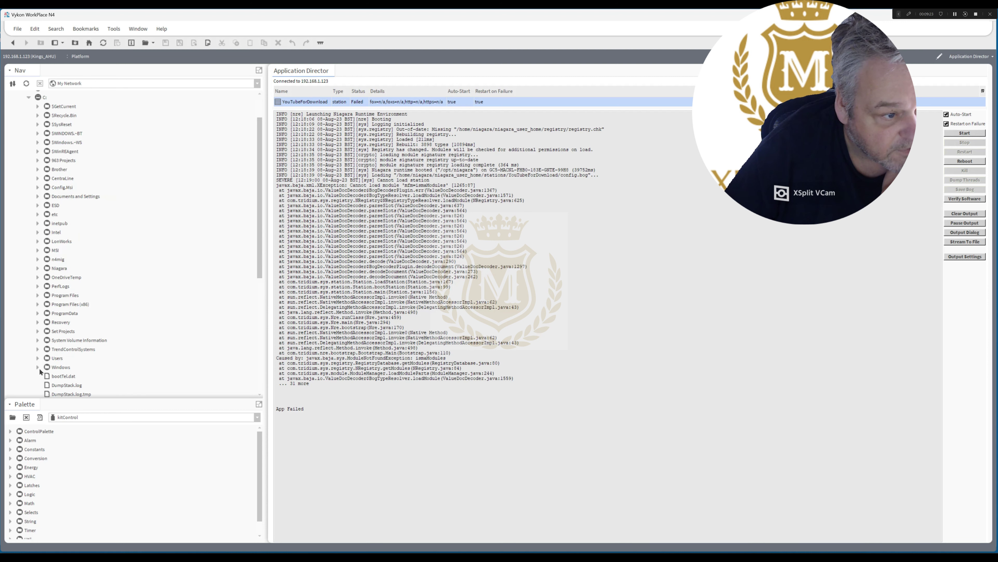
left_click(38, 357)
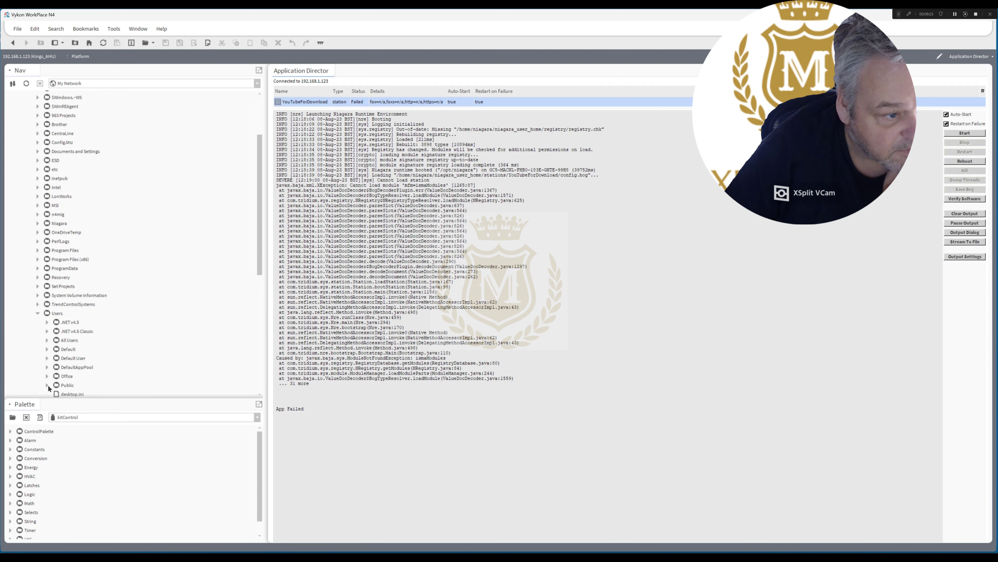
left_click(47, 376)
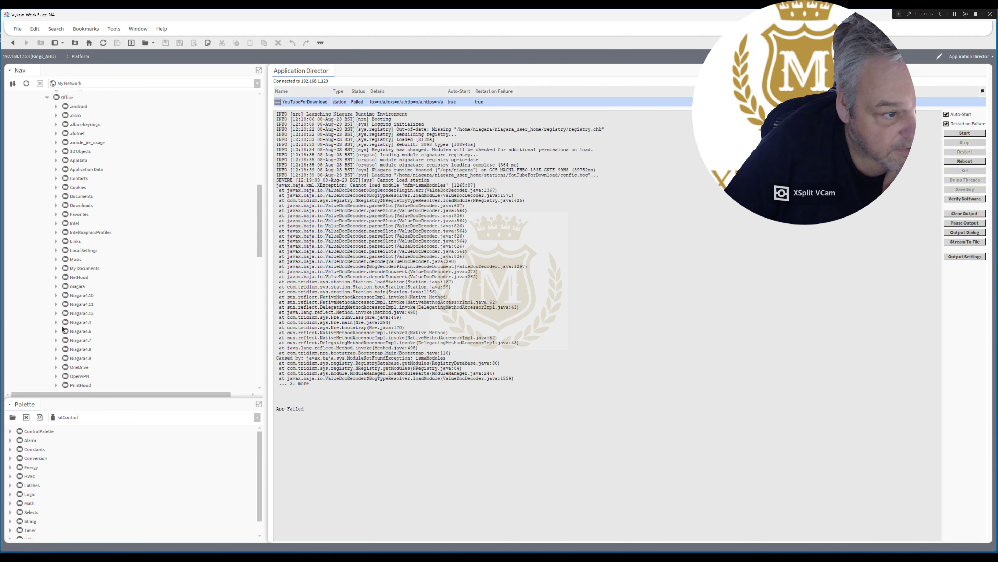
left_click(56, 313)
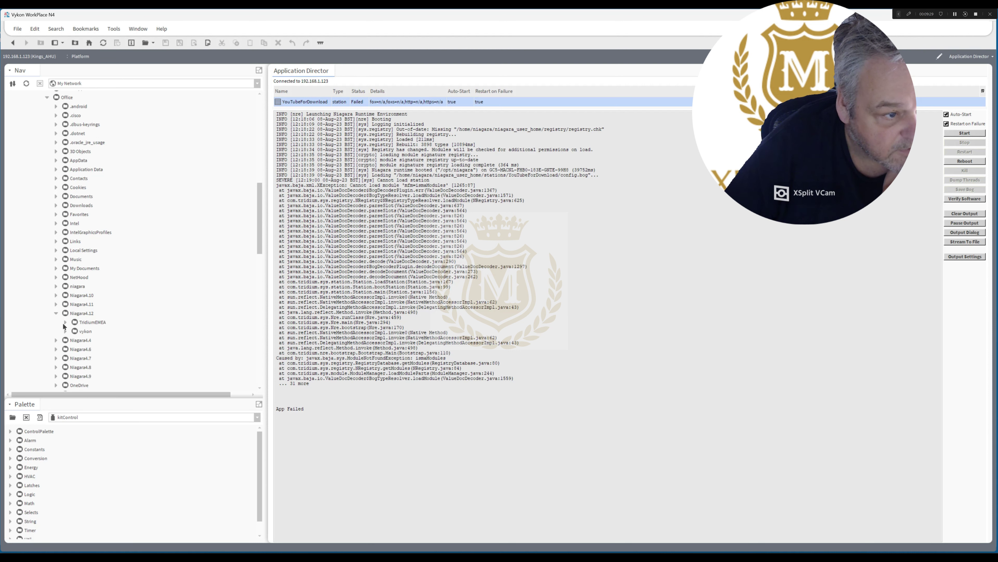
left_click(65, 322)
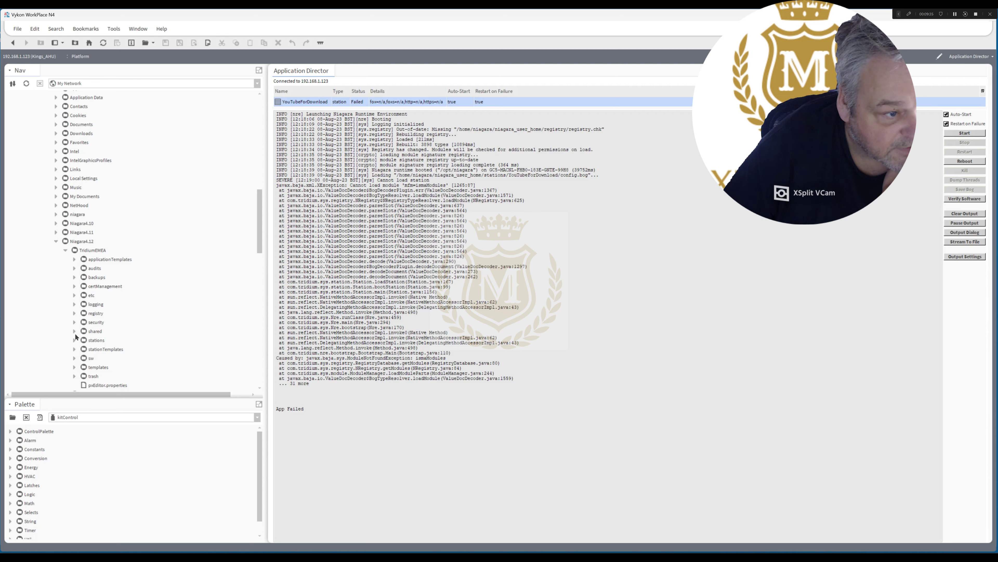
left_click(75, 340)
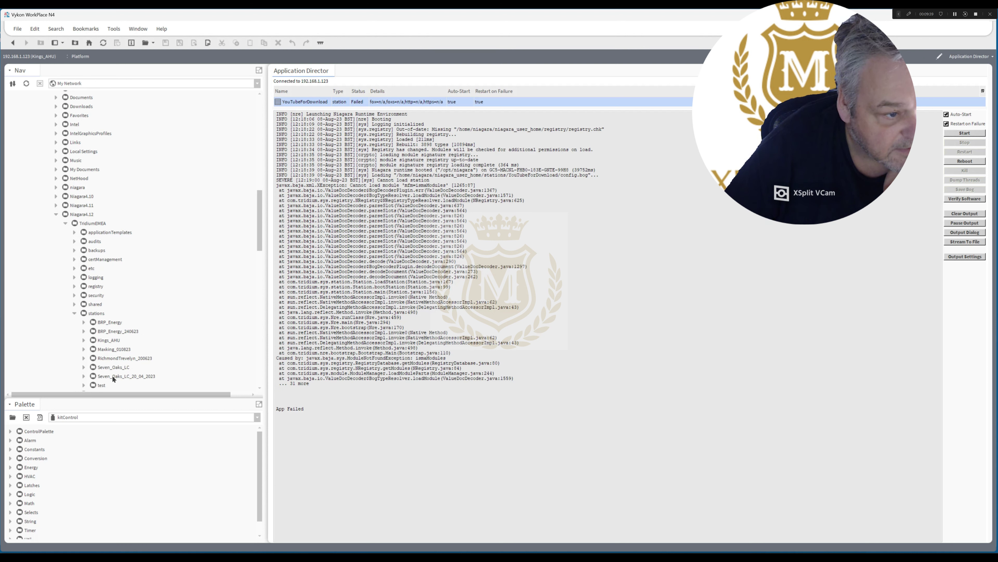
Check the vykon station folders, then collapse the Niagara4.12 user folder.
left_click(65, 223)
left_click(65, 232)
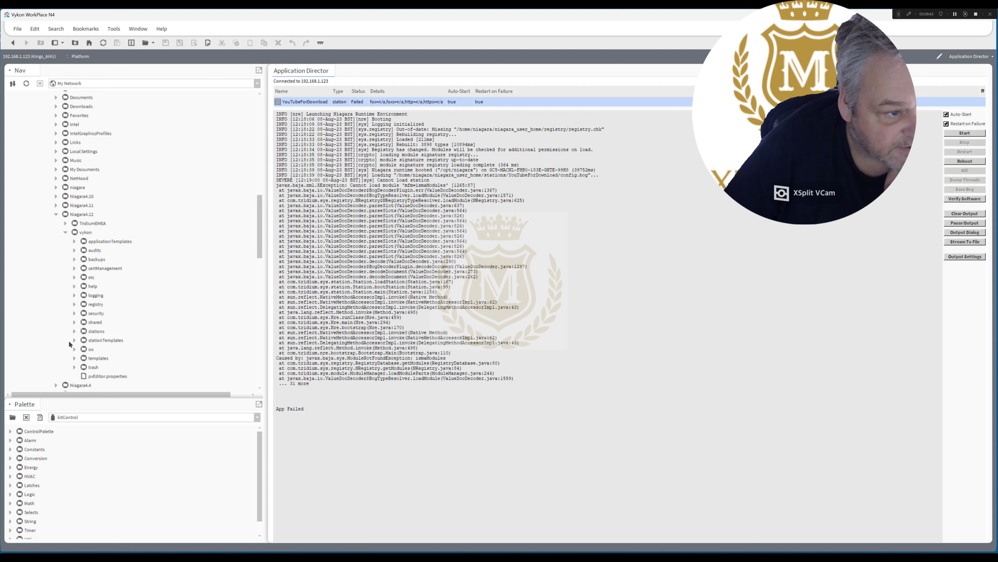
left_click(74, 331)
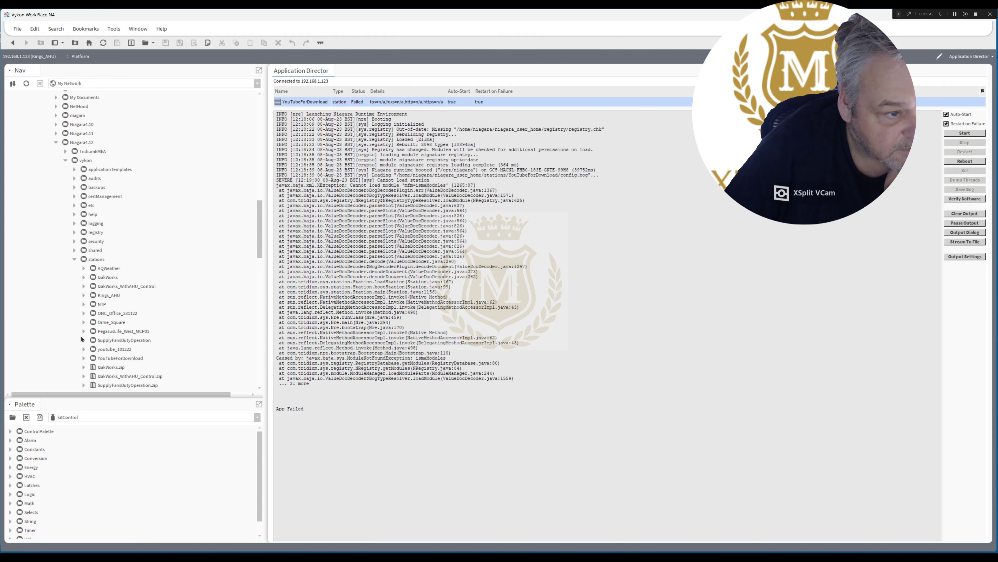
left_click(74, 259)
left_click(57, 143)
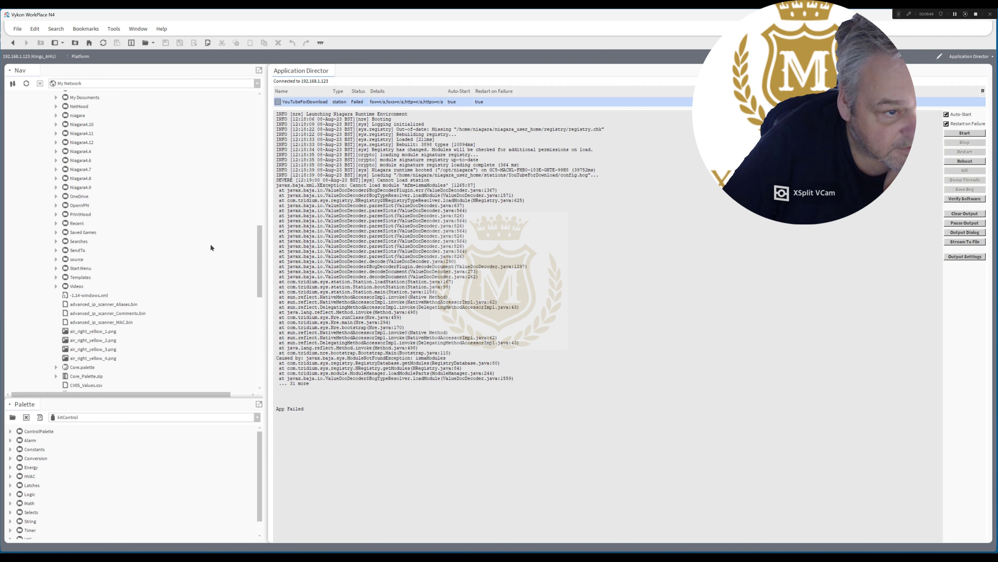
Expand C:\Niagara and open the Niagara-4.12.1.16 installation folder.
left_click_drag(257, 256, 255, 126)
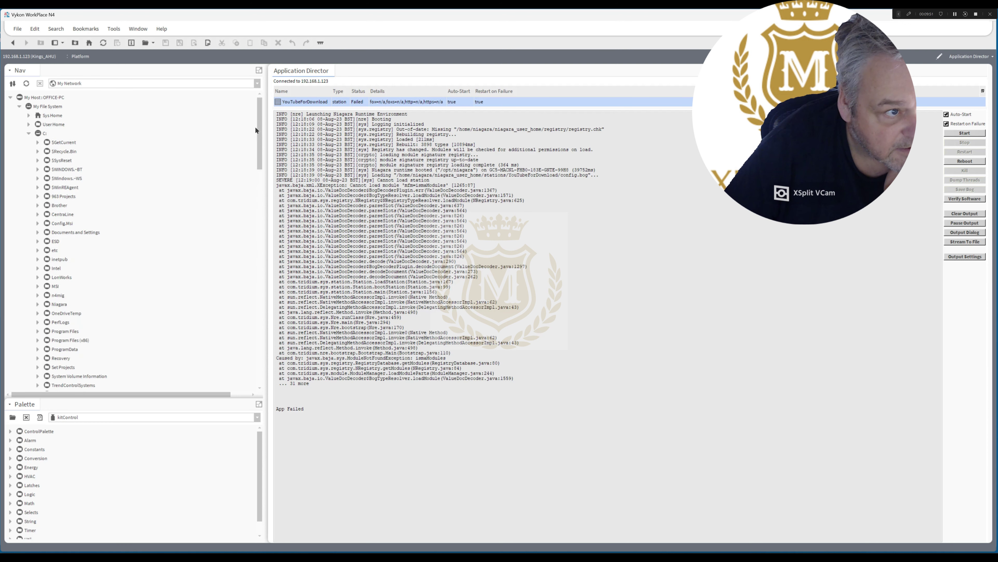
left_click(36, 305)
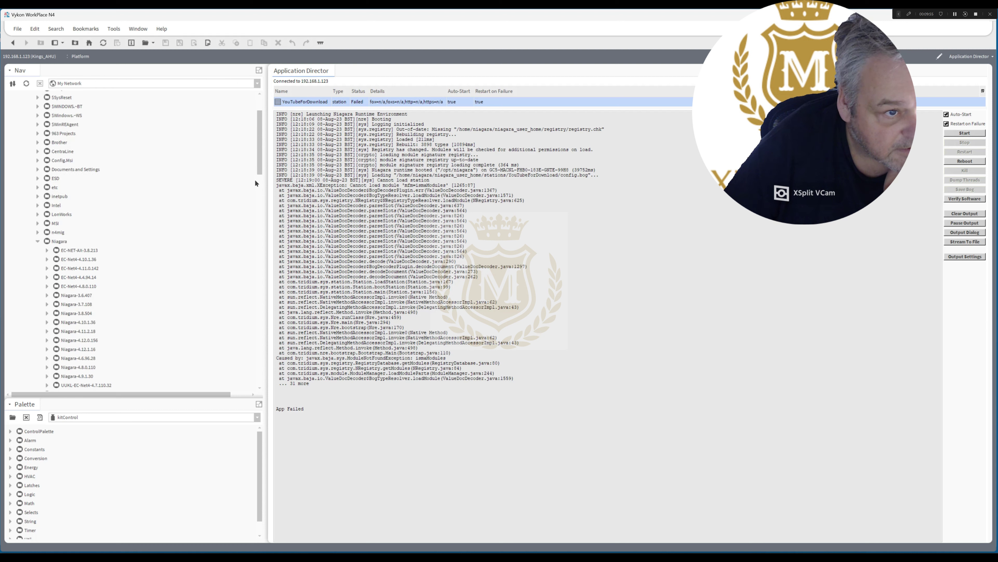
left_click_drag(262, 167, 263, 182)
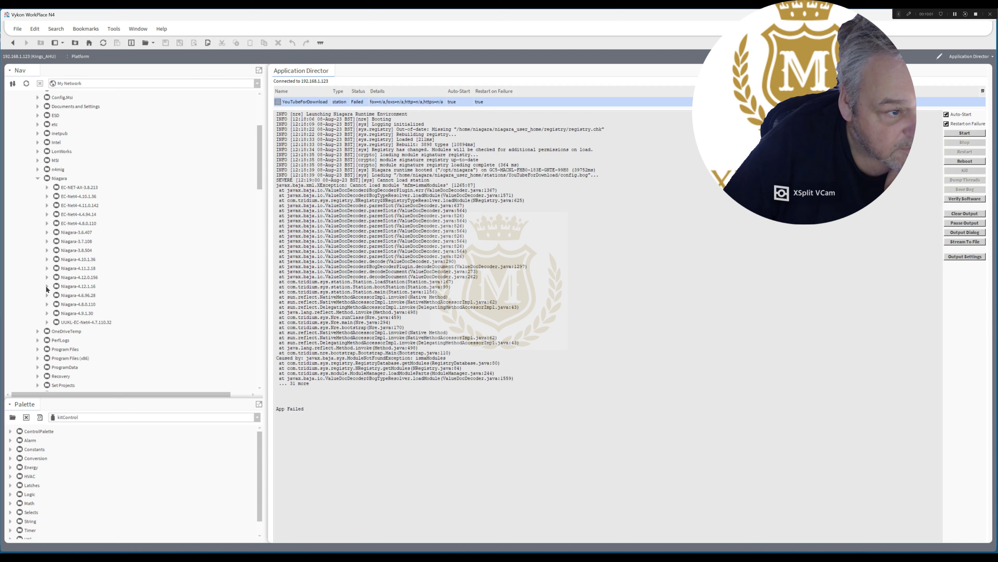
left_click(47, 287)
Check the WorkPlace About page, then browse the Niagara-4.12.0.156 modules folder.
left_click(161, 29)
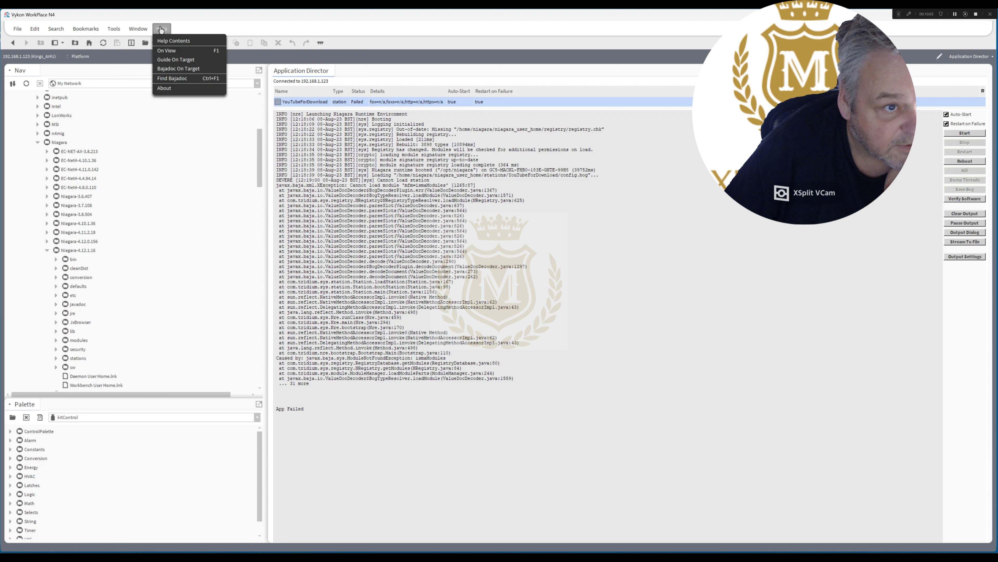
left_click(177, 88)
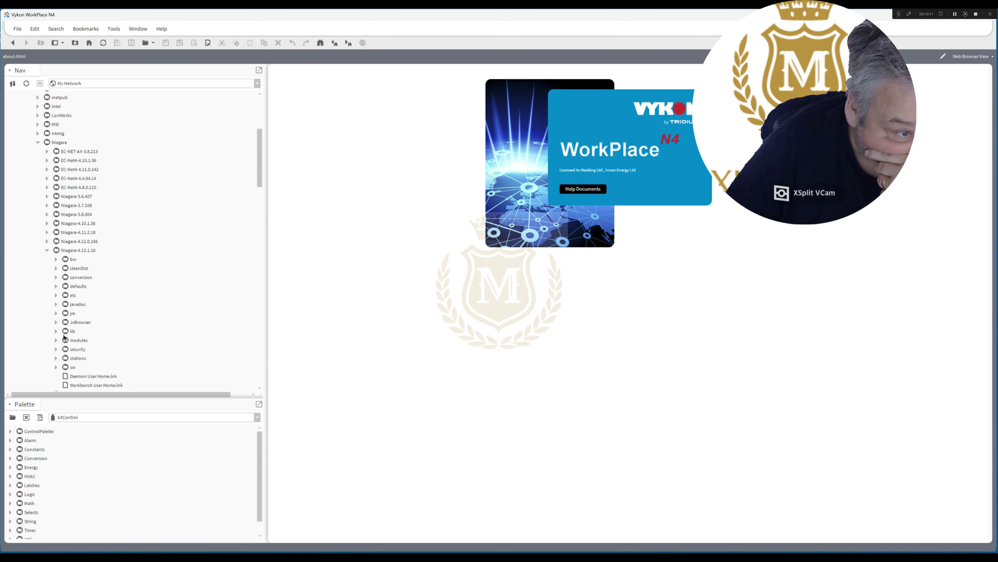
left_click(46, 250)
left_click(47, 242)
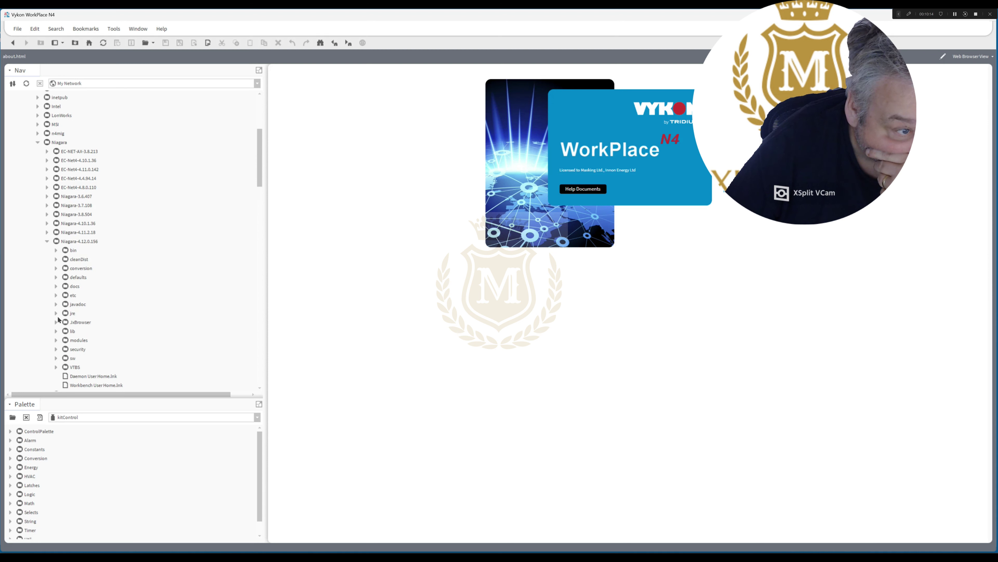
left_click(56, 340)
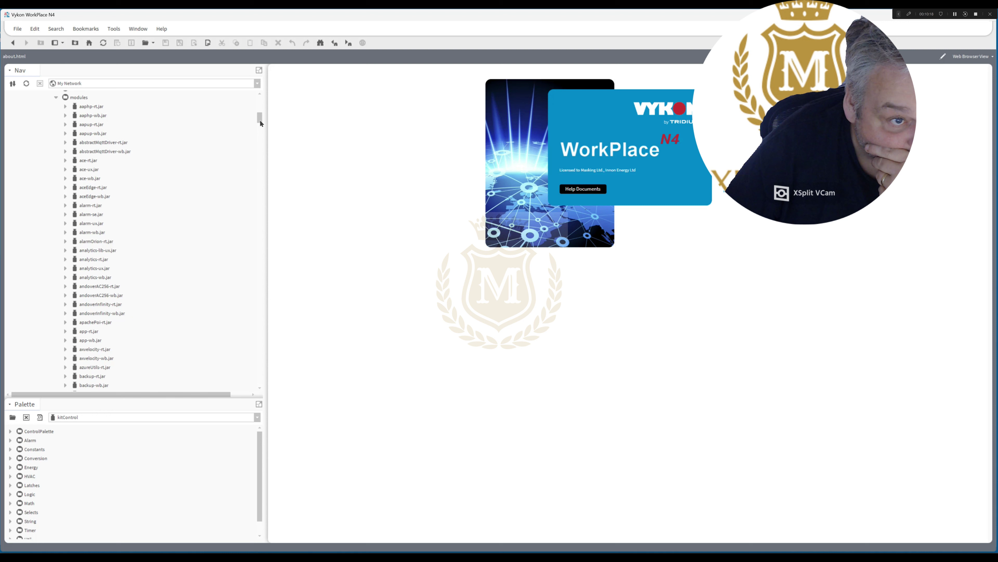
left_click_drag(259, 121, 277, 184)
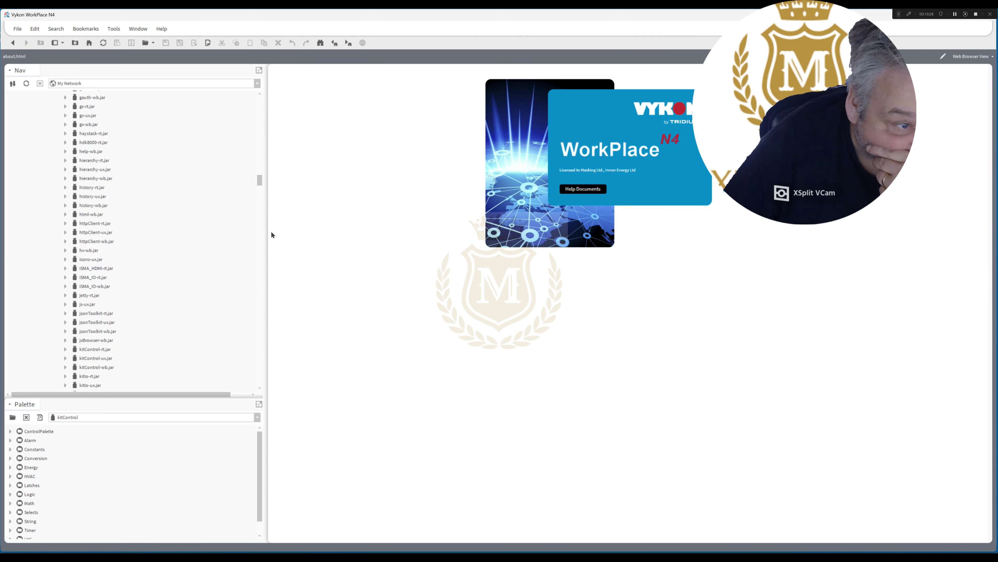
left_click_drag(260, 178, 260, 115)
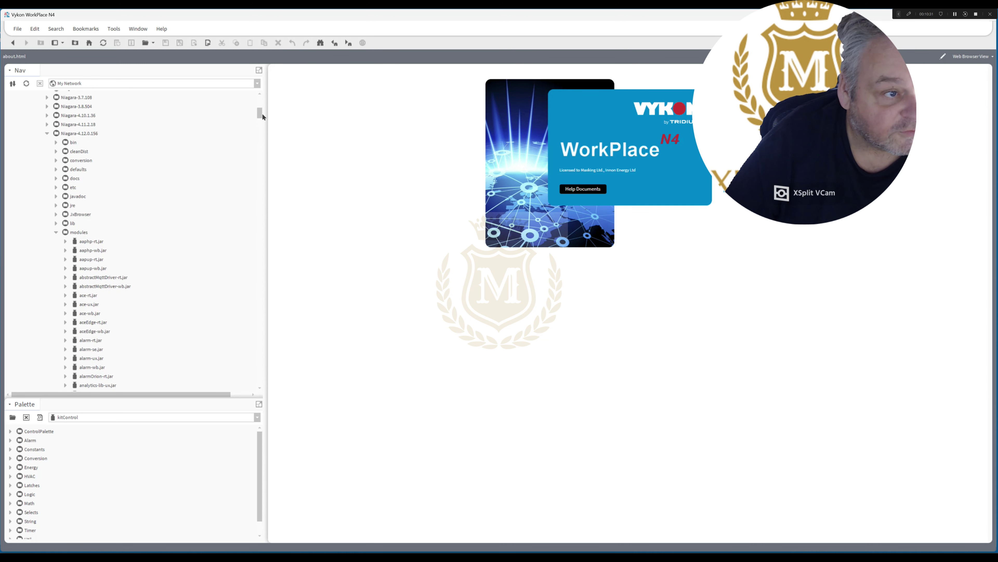
left_click(56, 232)
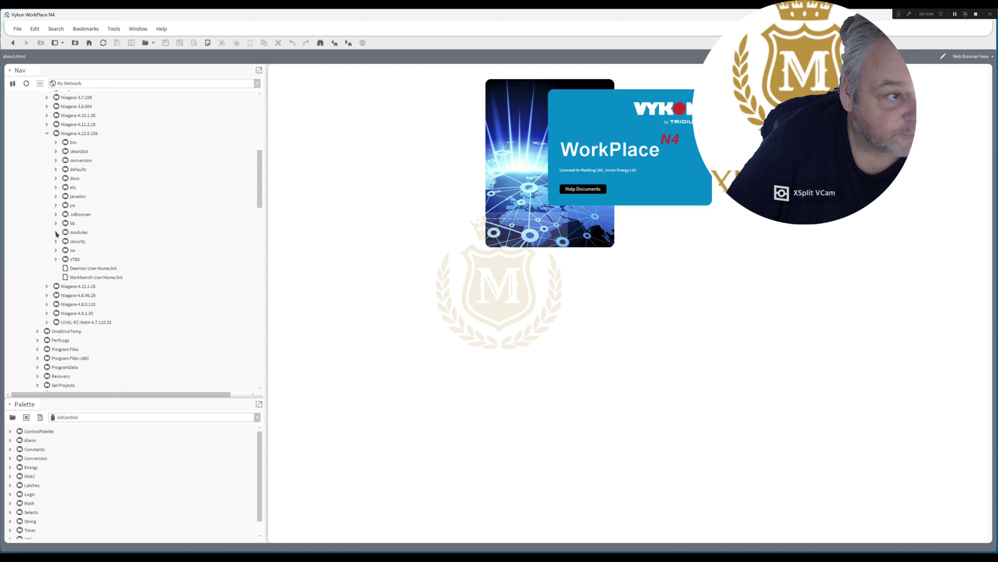
Open the Niagara-4.12.1.16 modules folder and scroll down to ismaModules-rt.jar.
left_click(47, 286)
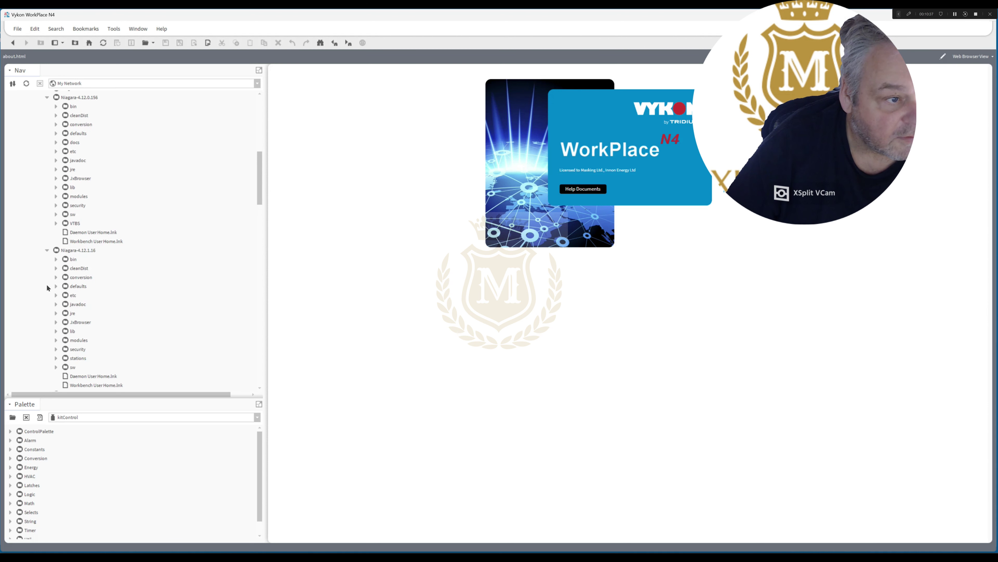
left_click(56, 358)
left_click(56, 357)
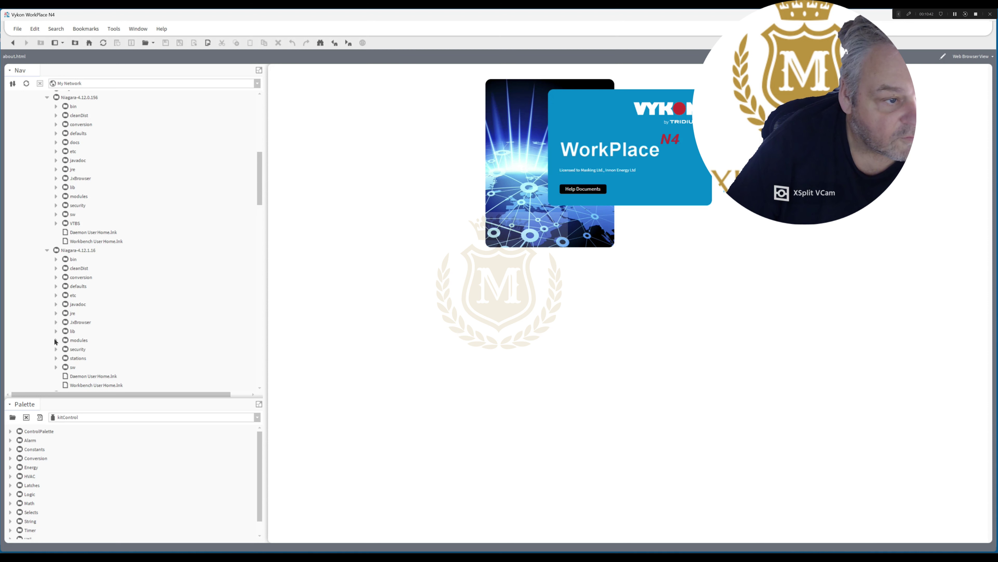
left_click(56, 340)
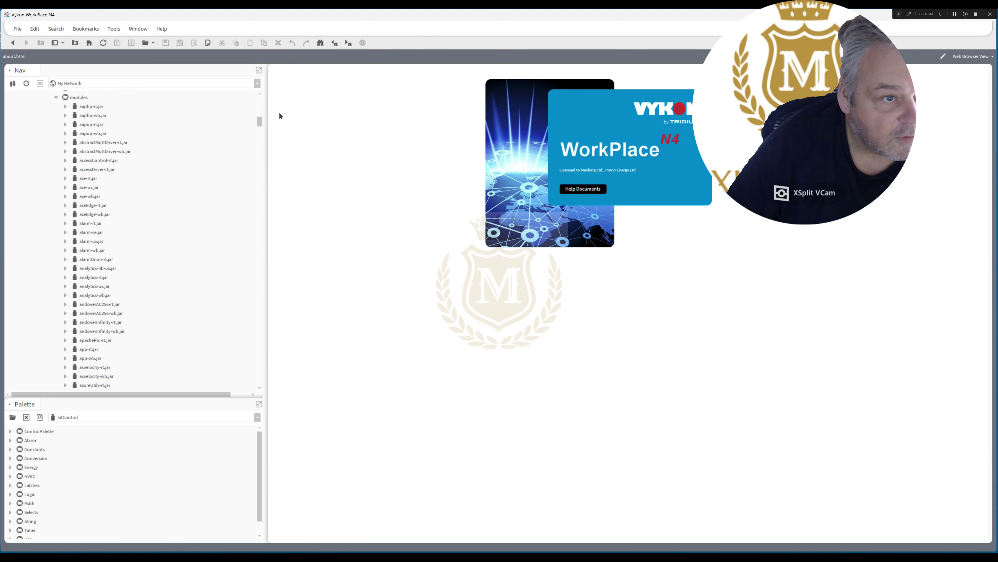
left_click_drag(262, 118, 271, 187)
Copy ismaModules-rt.jar from Niagara-4.12.1.16 and paste it into Niagara-4.12.0.156's modules folder.
left_click(97, 233)
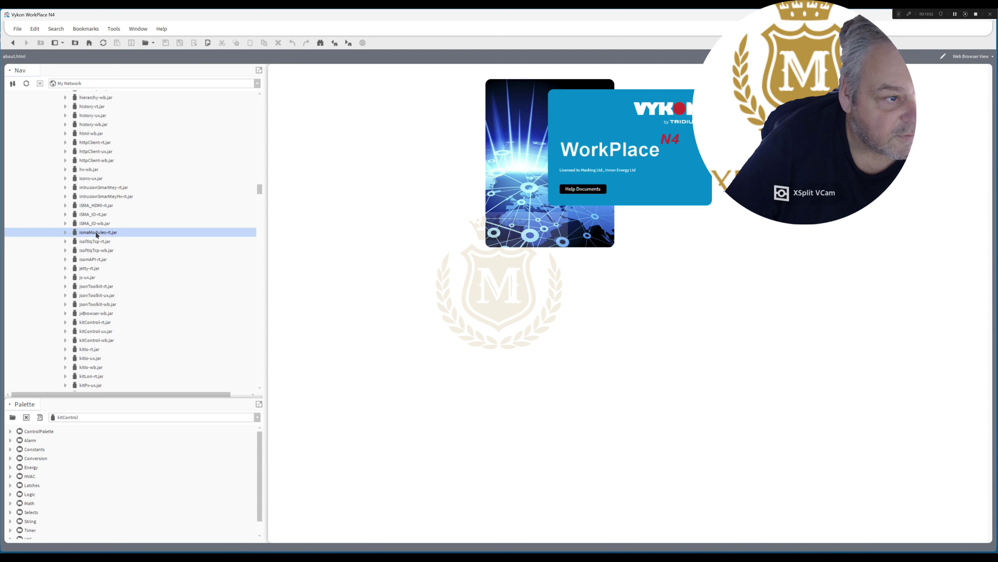
right_click(97, 234)
left_click(118, 263)
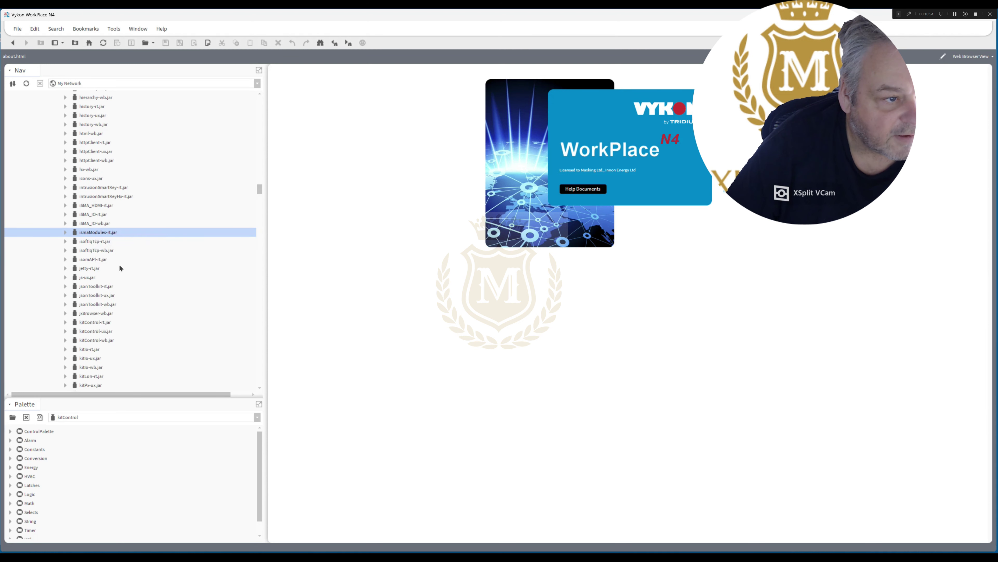
left_click_drag(260, 188, 270, 114)
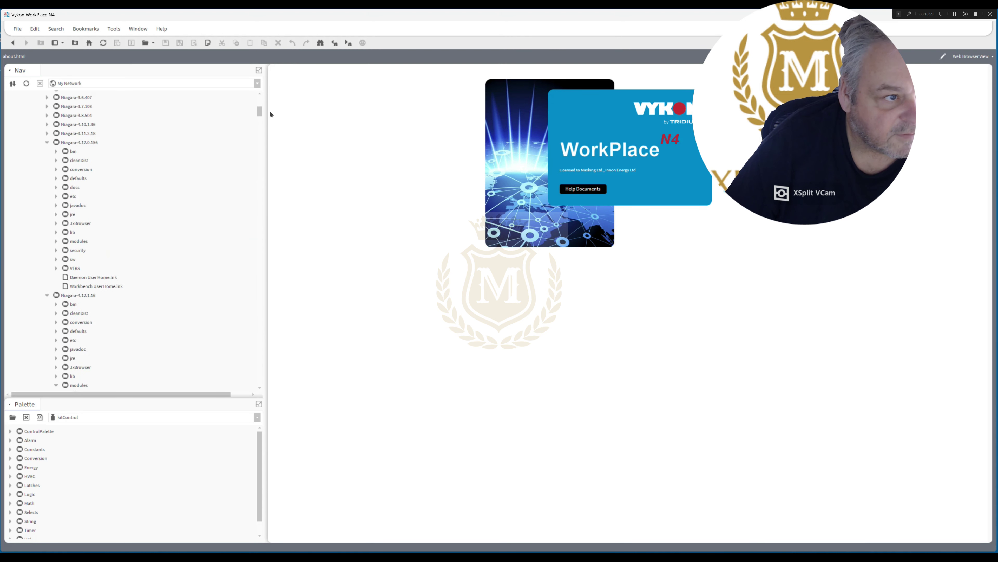
left_click(75, 241)
right_click(75, 241)
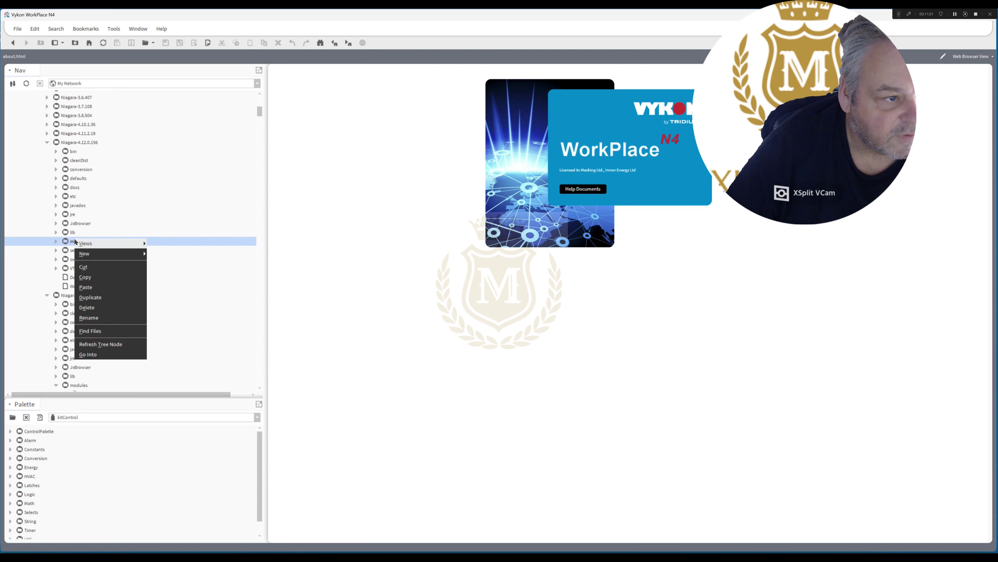
left_click(95, 291)
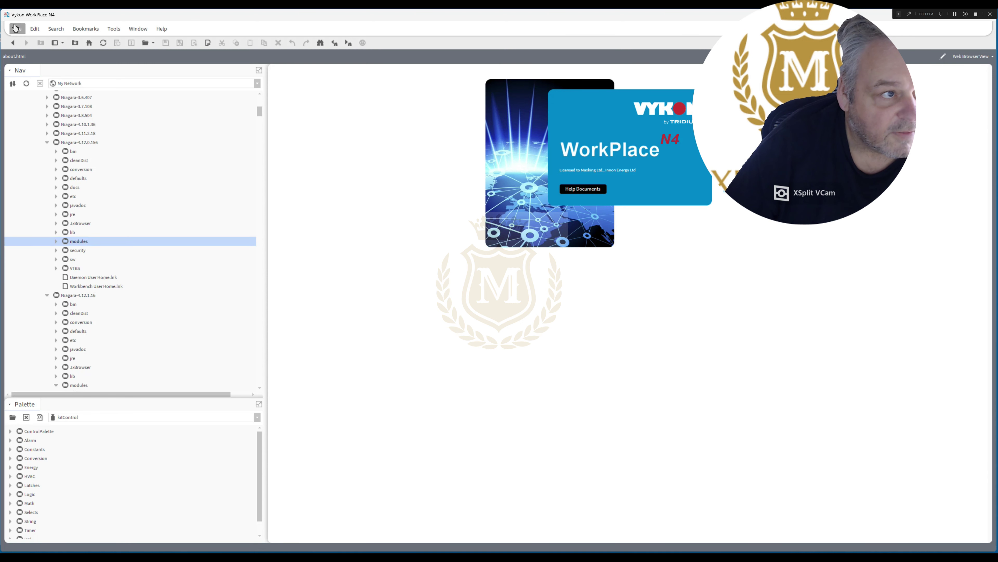
Bring up the File menu to get ready to quit WorkPlace.
left_click(18, 28)
left_click(18, 29)
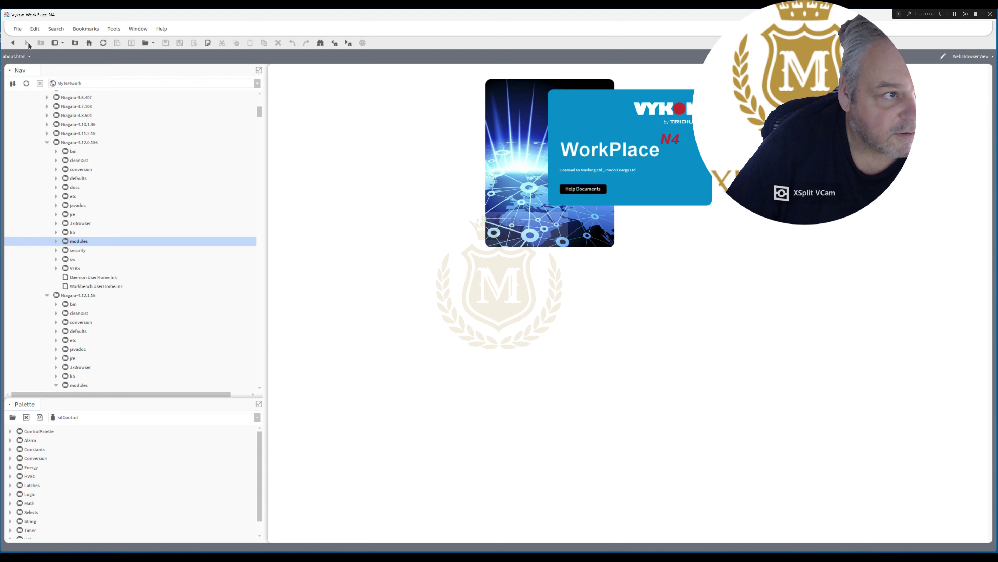
left_click(18, 29)
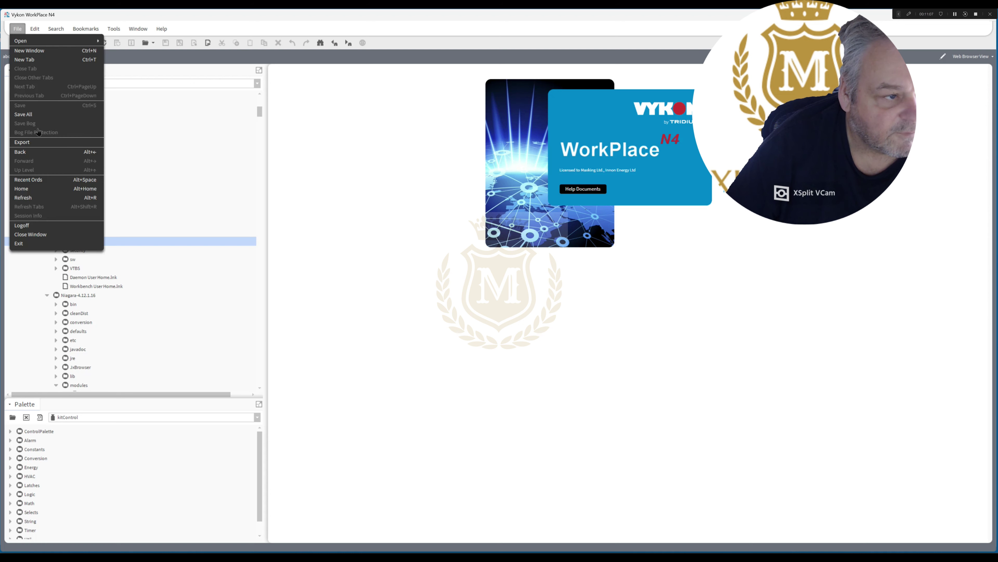
Exit, relaunch WorkPlace 4.12.0.156, and log into the 192.168.1.123 Kings_AHU platform.
left_click(43, 244)
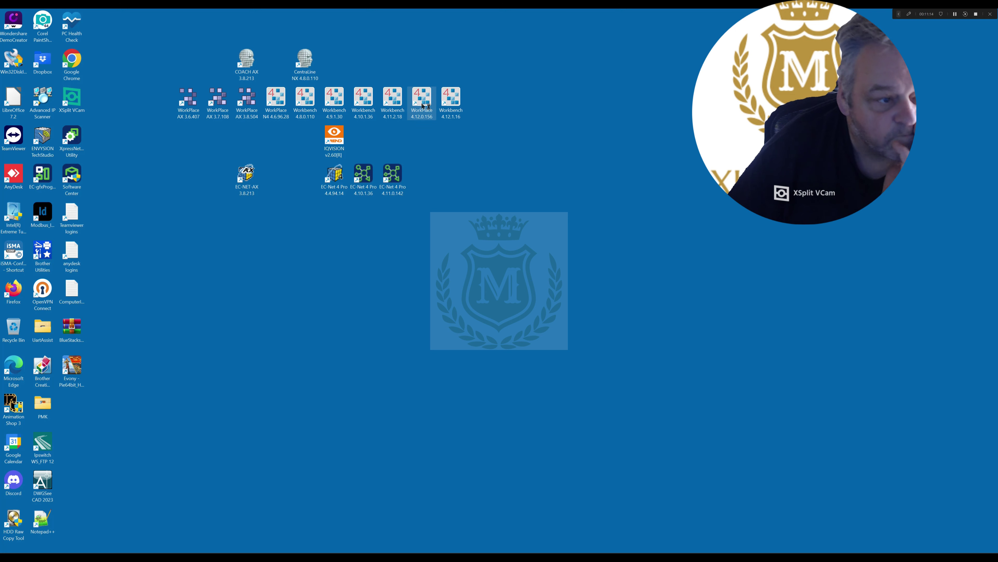
double_click(422, 105)
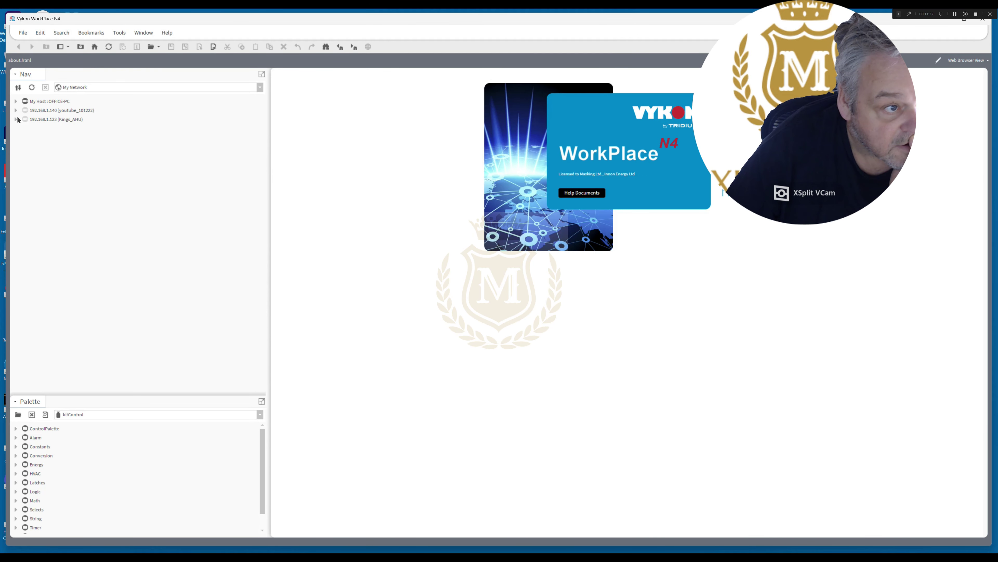
left_click(15, 119)
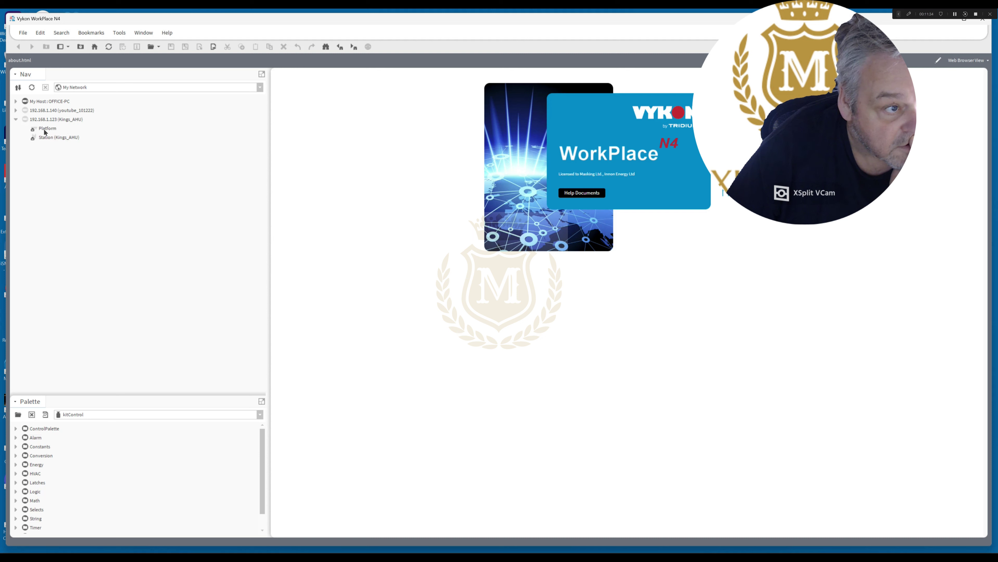
double_click(45, 130)
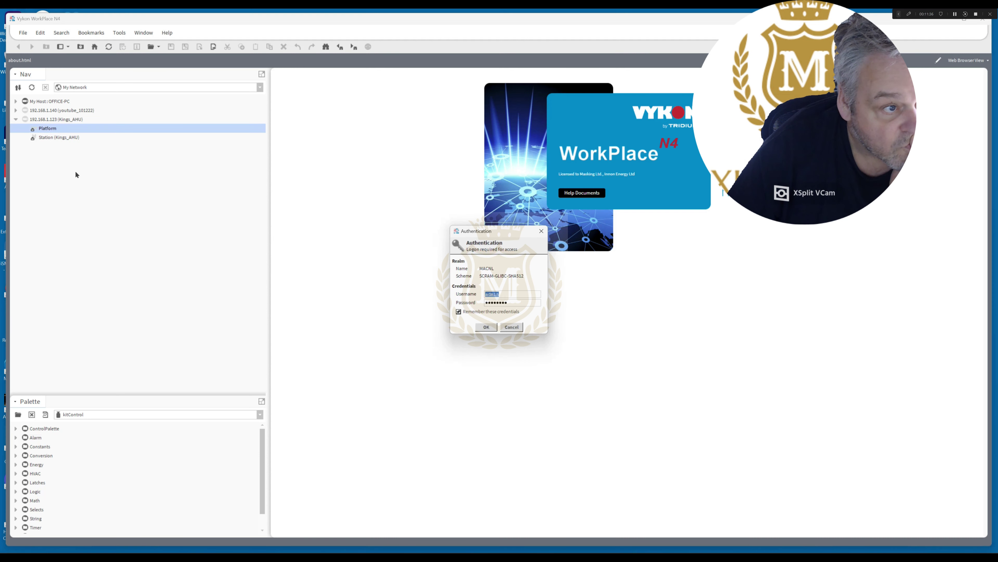
left_click(486, 327)
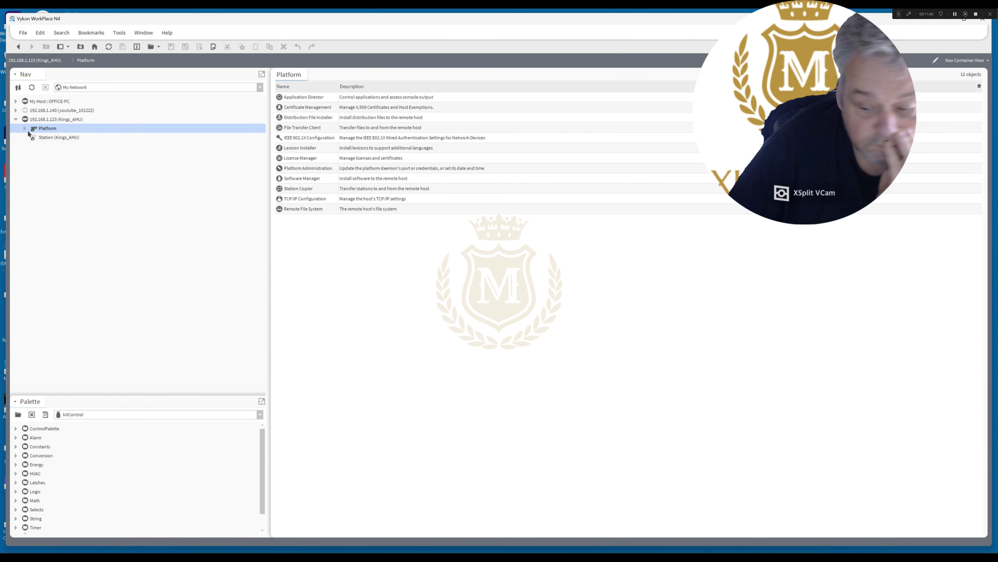
Reboot the Kings_AHU controller from Application Director and log back into its platform afterwards.
left_click(24, 129)
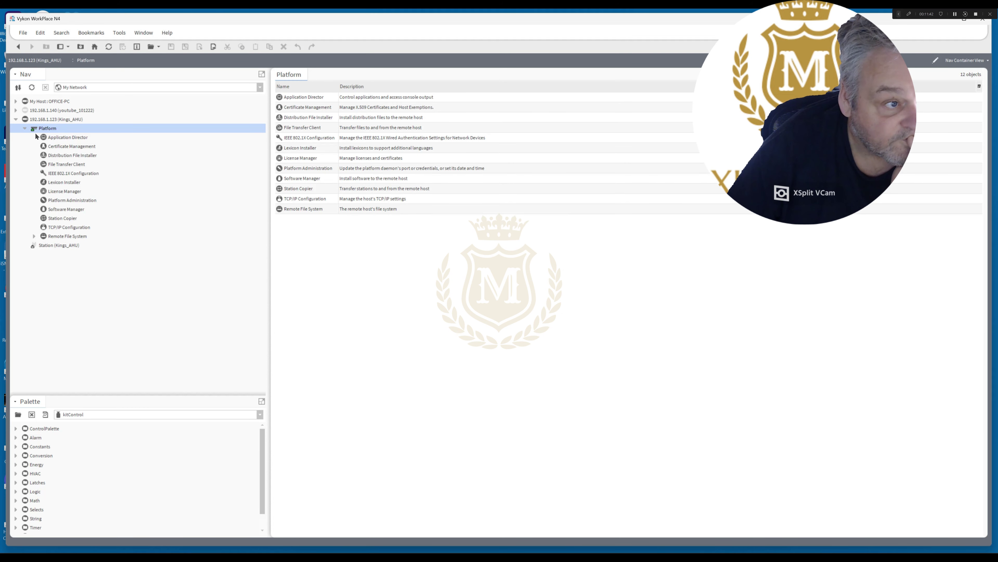
double_click(65, 137)
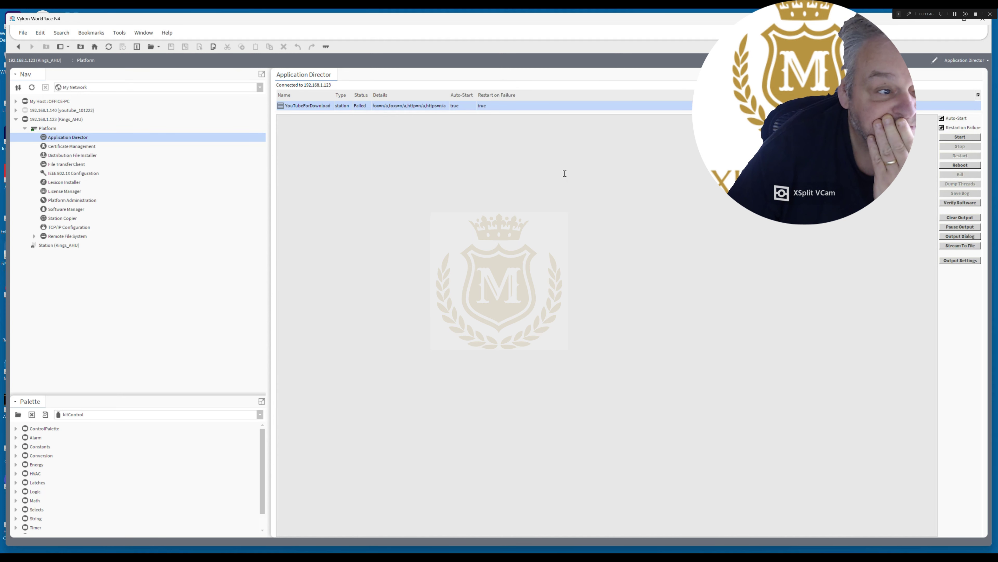
left_click(961, 165)
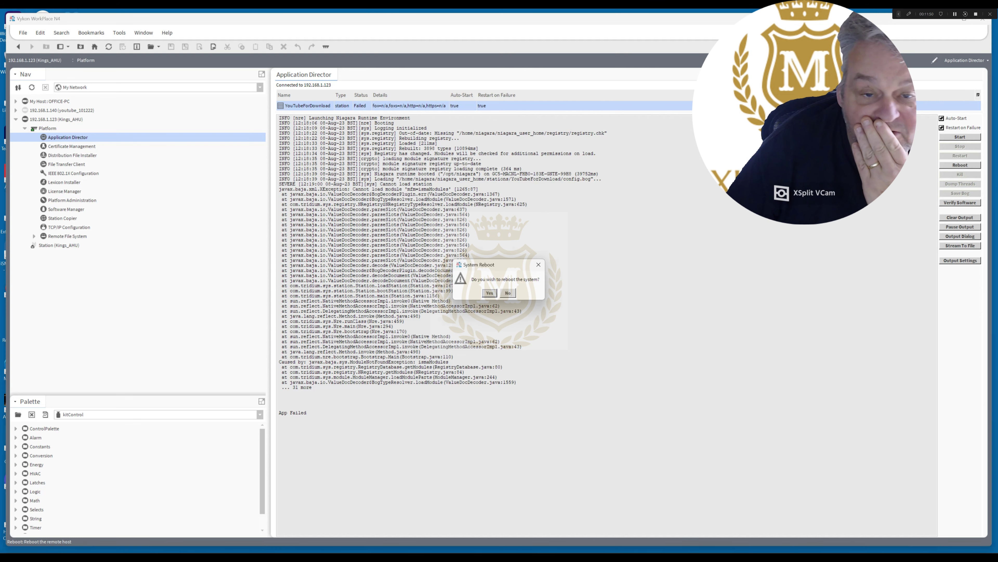
left_click(489, 293)
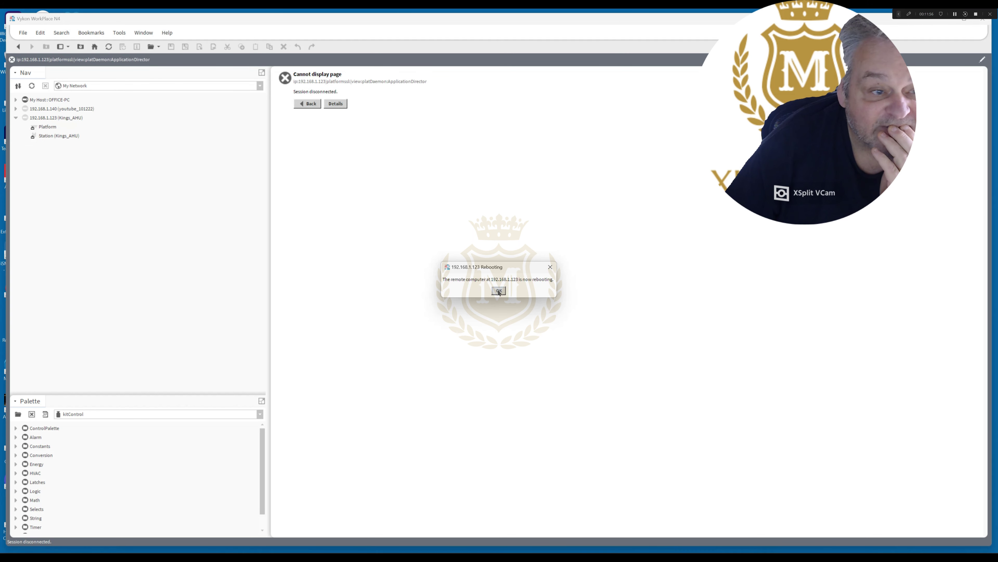
left_click(499, 290)
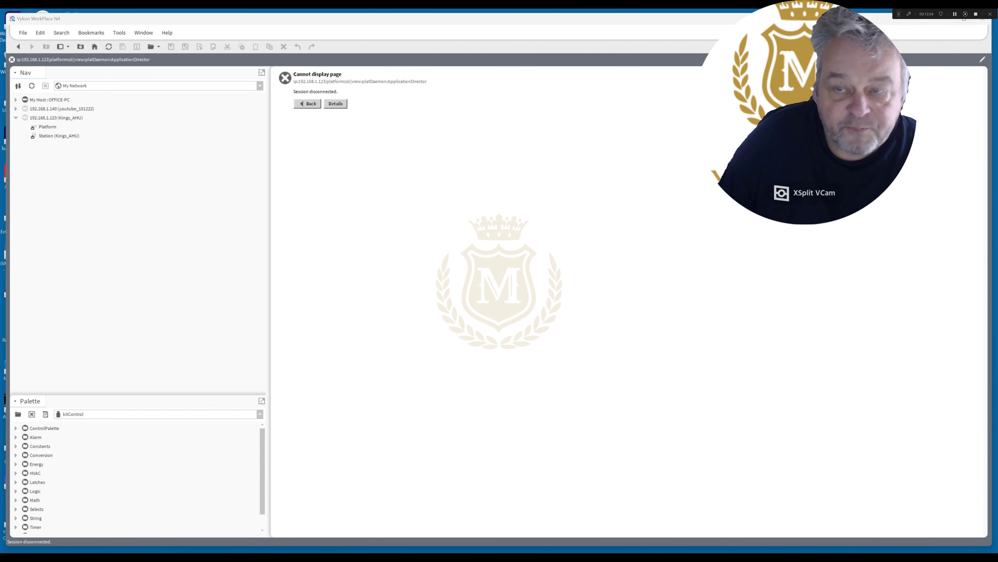
double_click(48, 127)
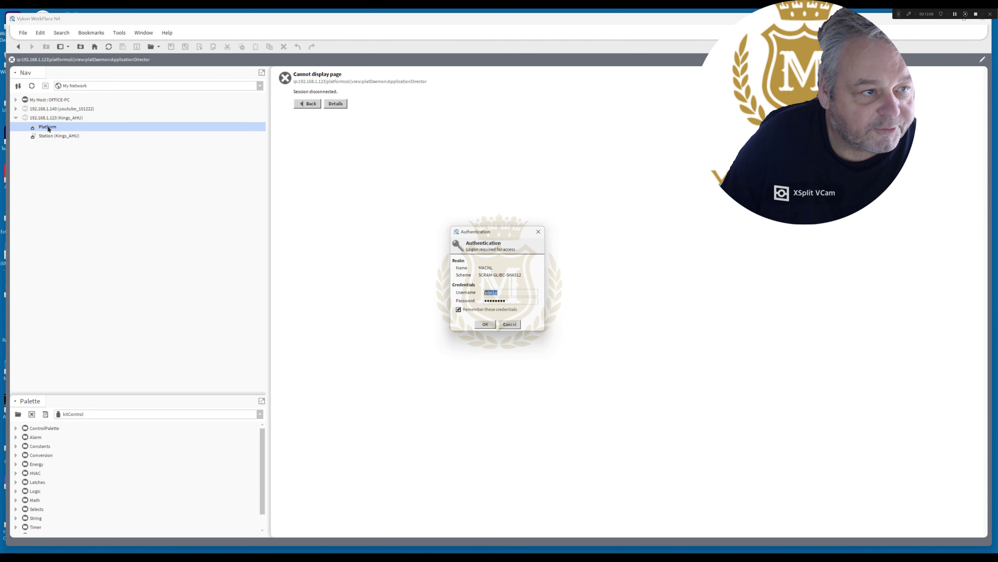
left_click(487, 327)
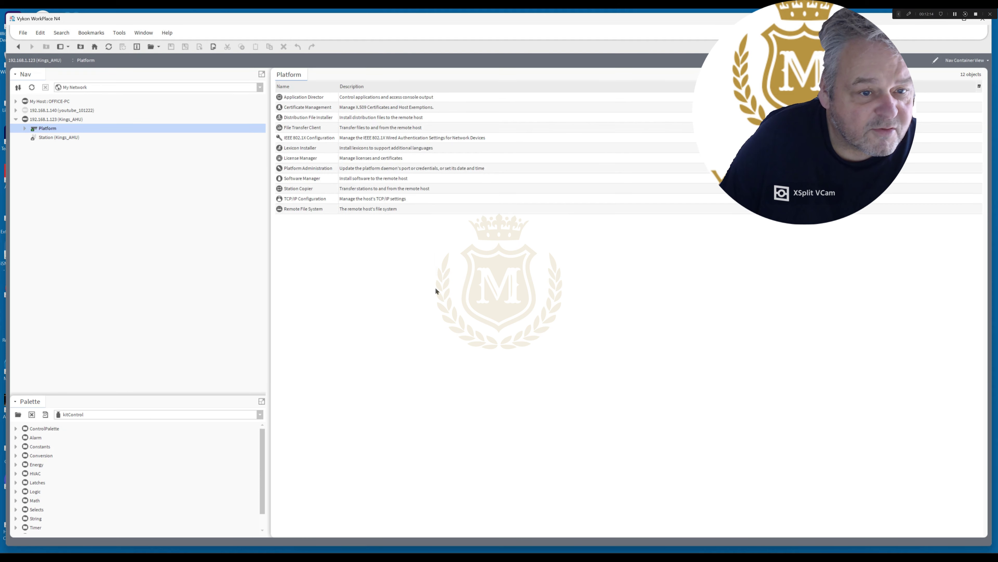
Confirm the station log still reports missing ismaModules, then open the File Transfer Client.
double_click(323, 98)
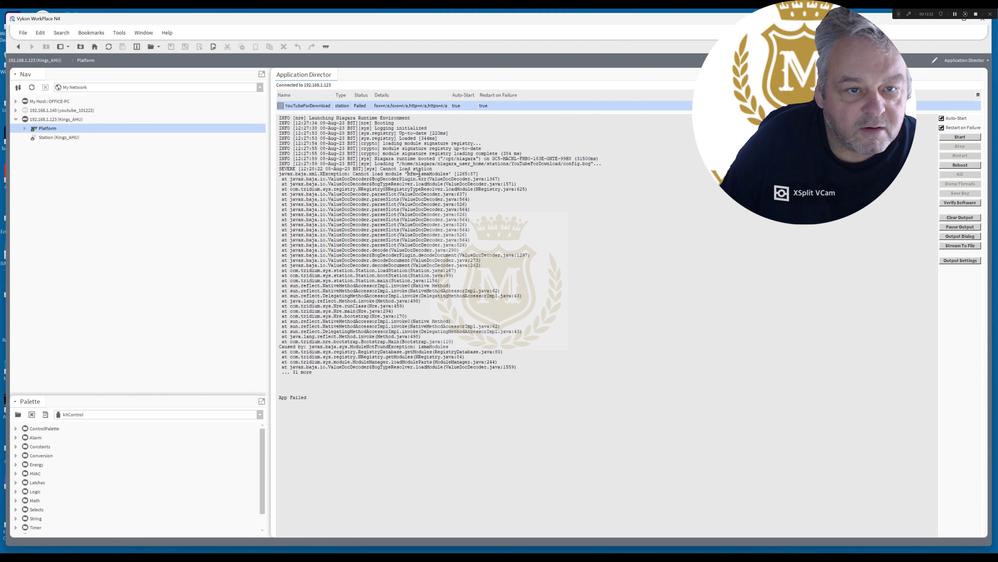
left_click_drag(419, 174, 451, 173)
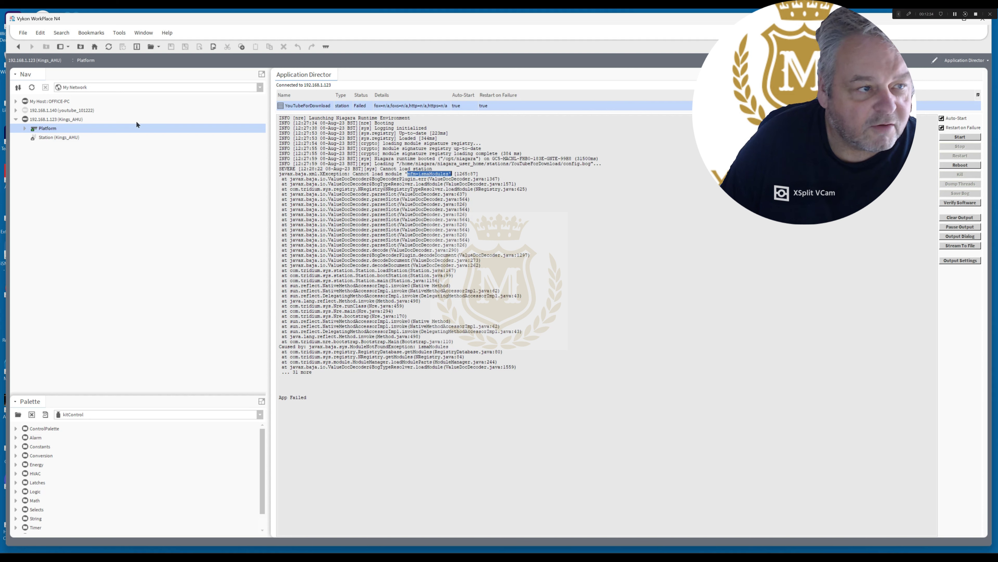
left_click(25, 129)
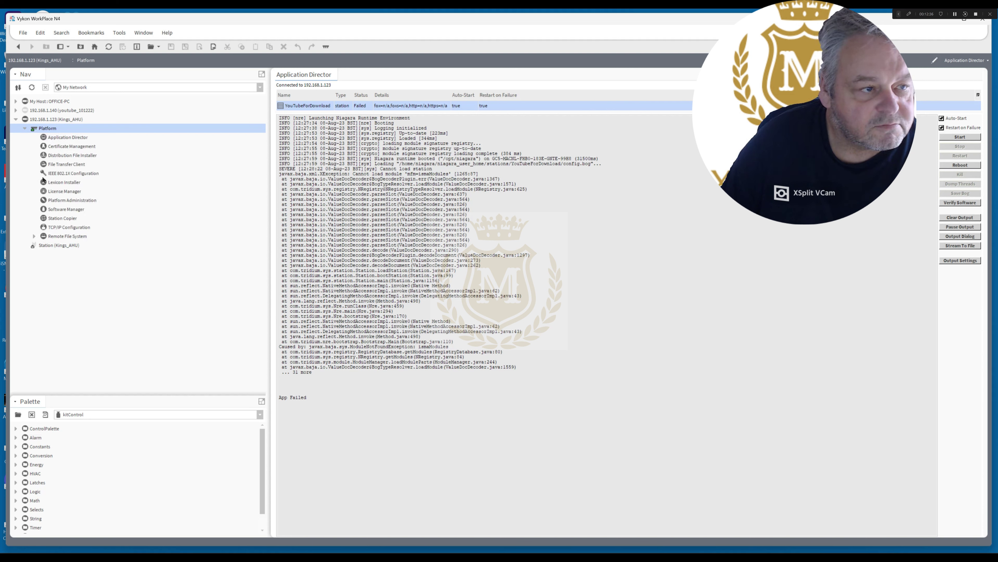
left_click(62, 165)
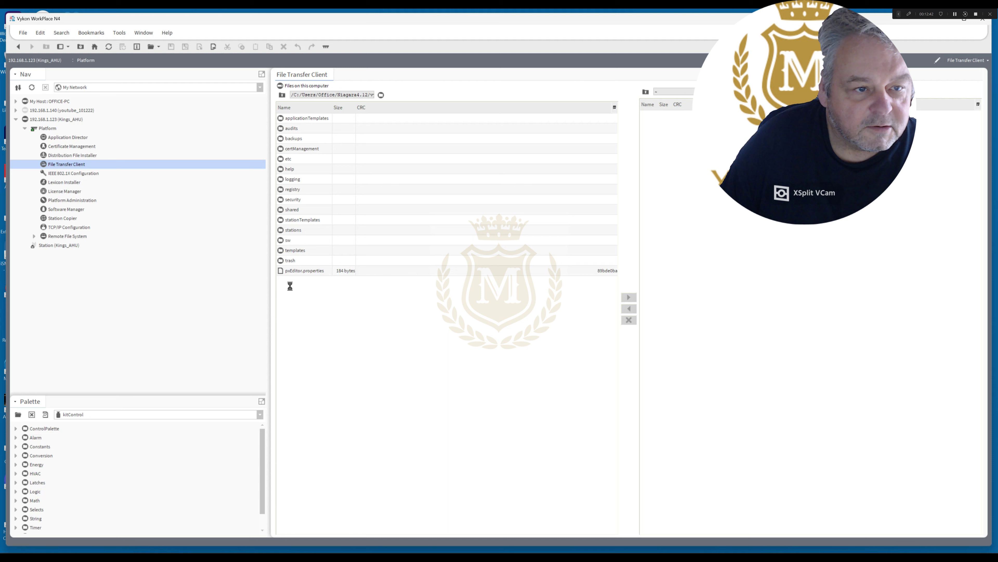
Set the local directory to the Niagara-4.12.0.156 modules folder.
left_click(381, 95)
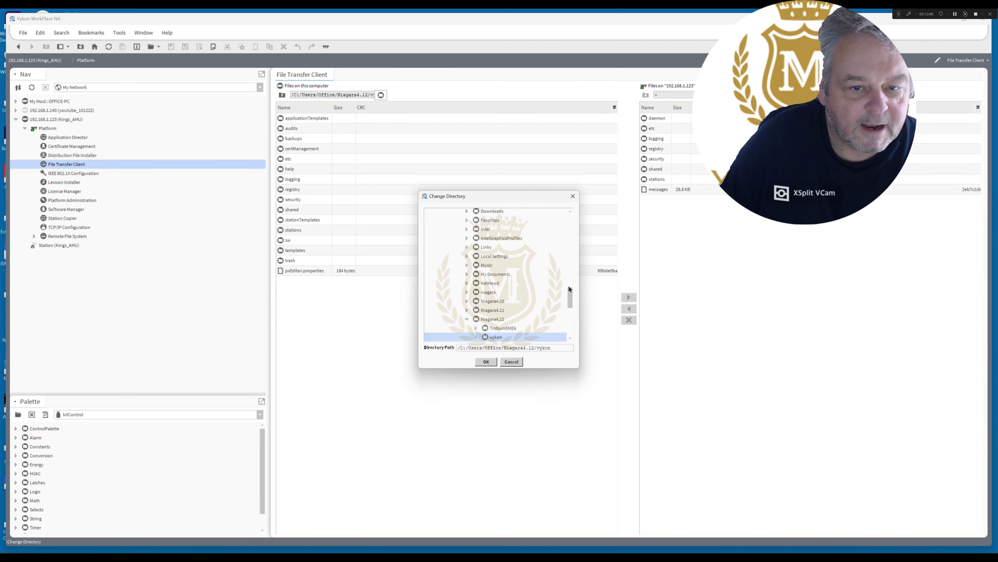
left_click_drag(570, 291, 575, 239)
left_click(448, 300)
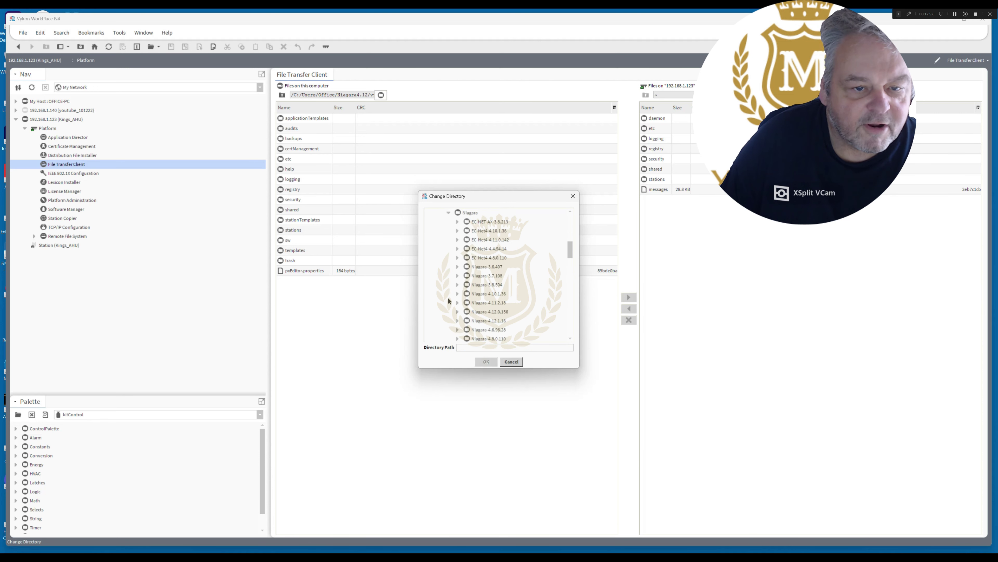
left_click_drag(569, 255, 572, 259)
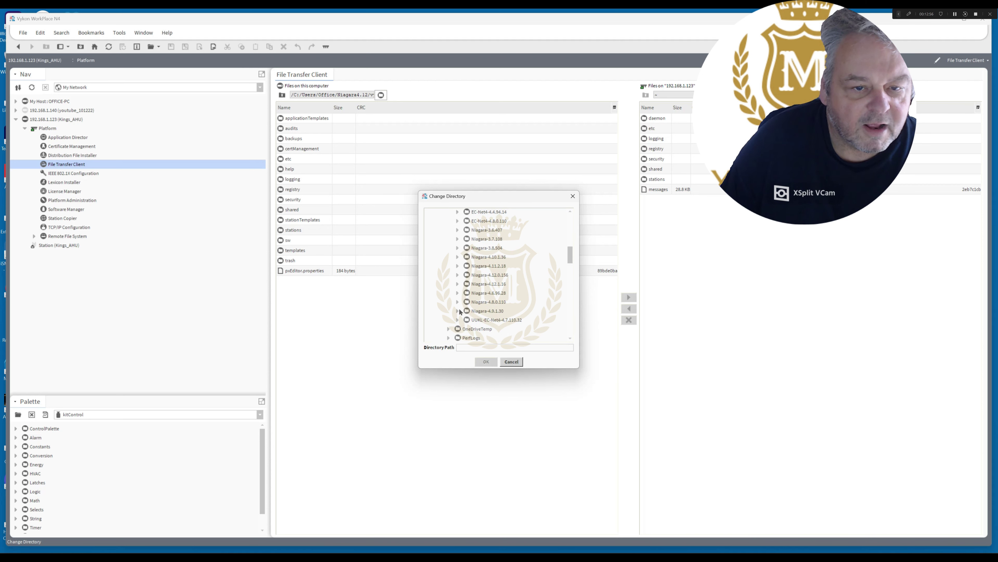
left_click(458, 275)
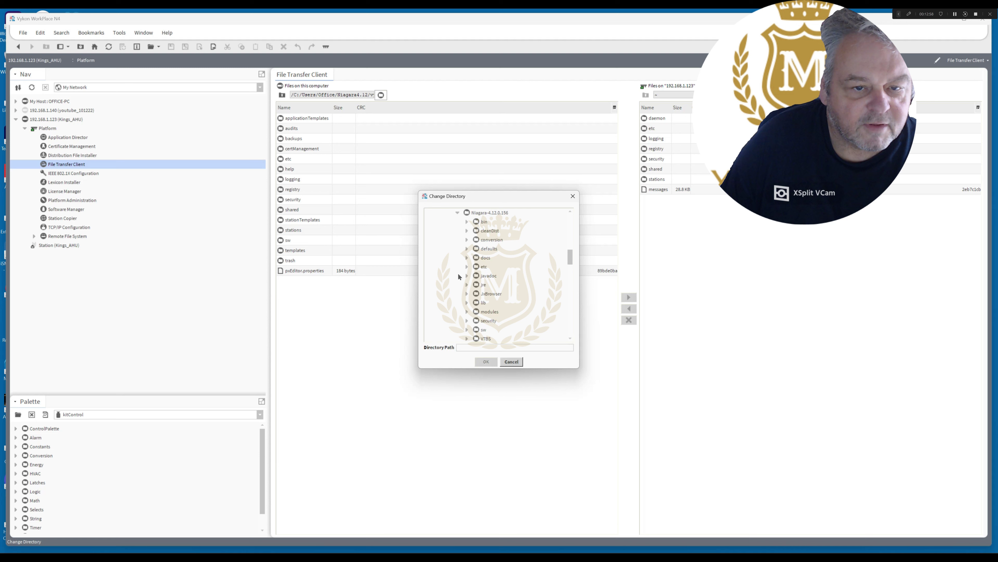
double_click(475, 311)
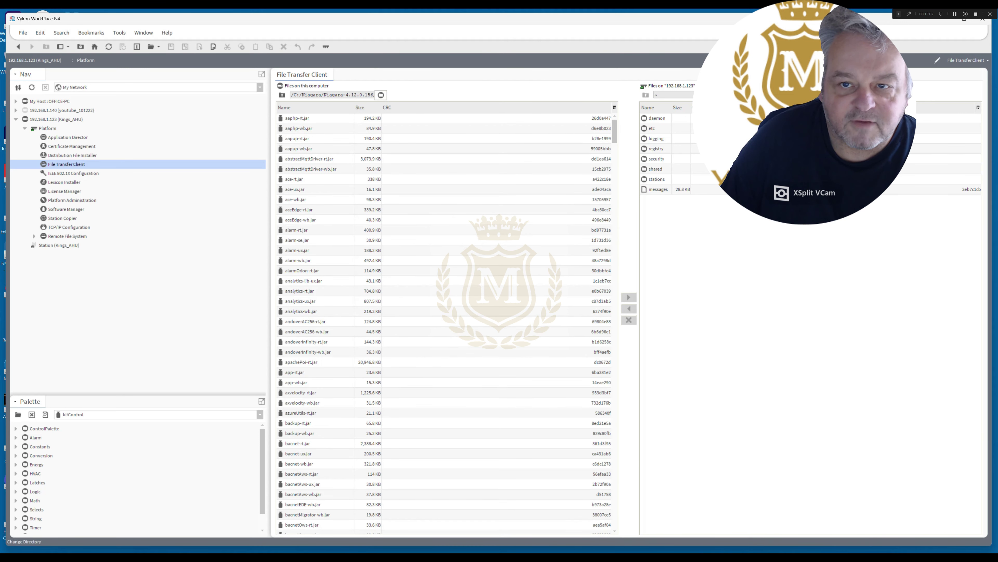
Set the remote directory to the controller's Sys Home/modules folder.
left_click(646, 95)
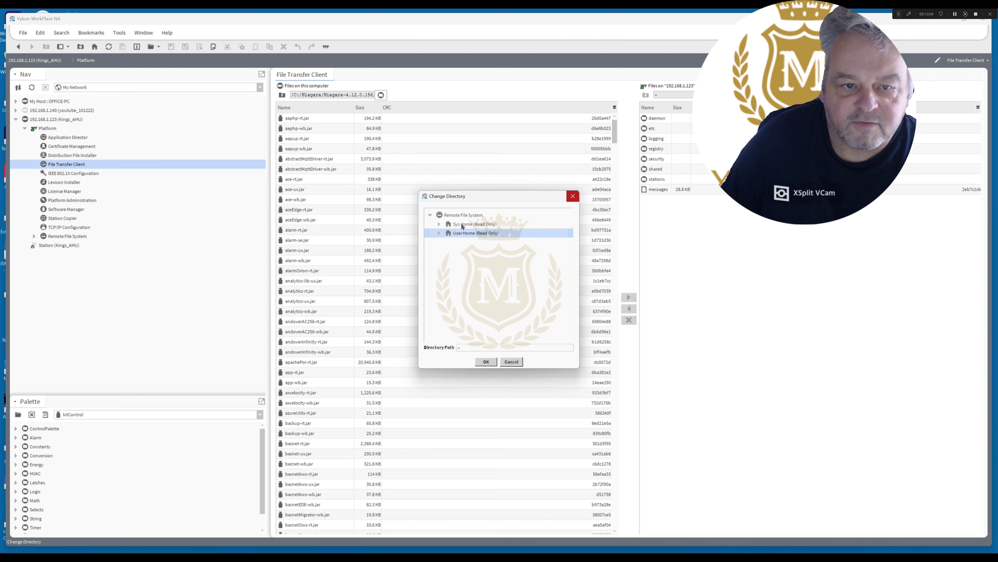
left_click(473, 224)
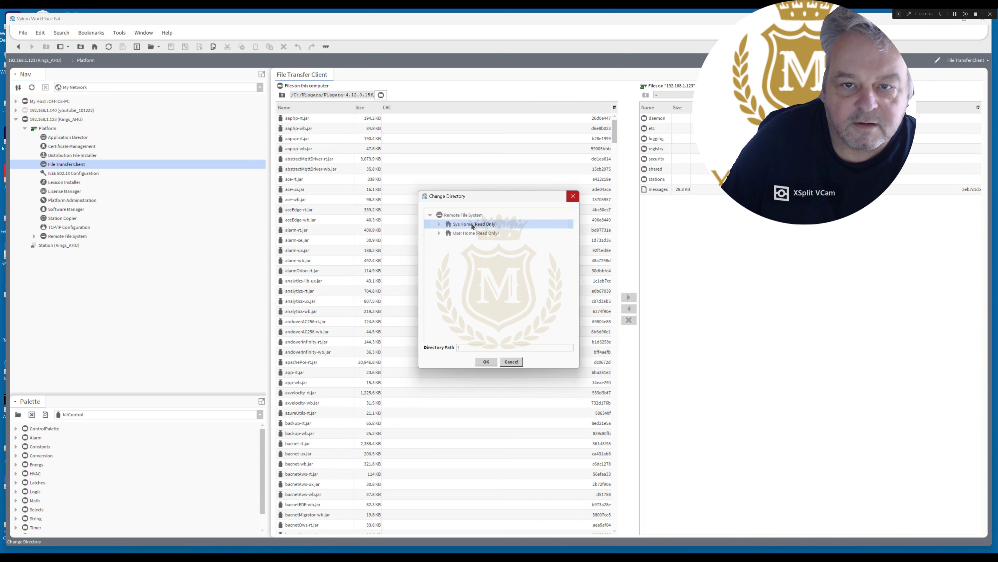
double_click(473, 224)
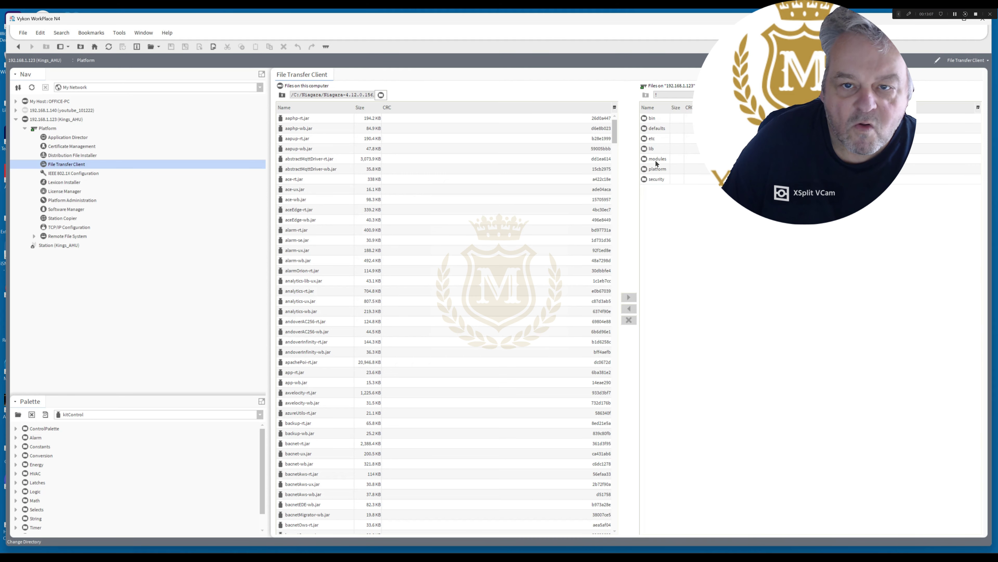
double_click(656, 159)
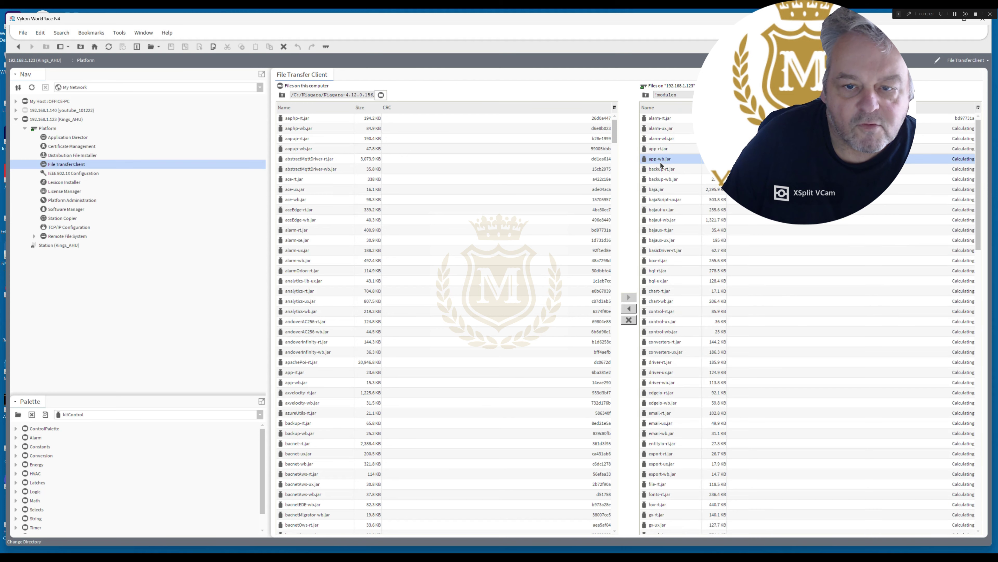
Transfer ismaModules-rt.jar to the controller's modules folder and acknowledge completion.
left_click_drag(978, 189, 995, 300)
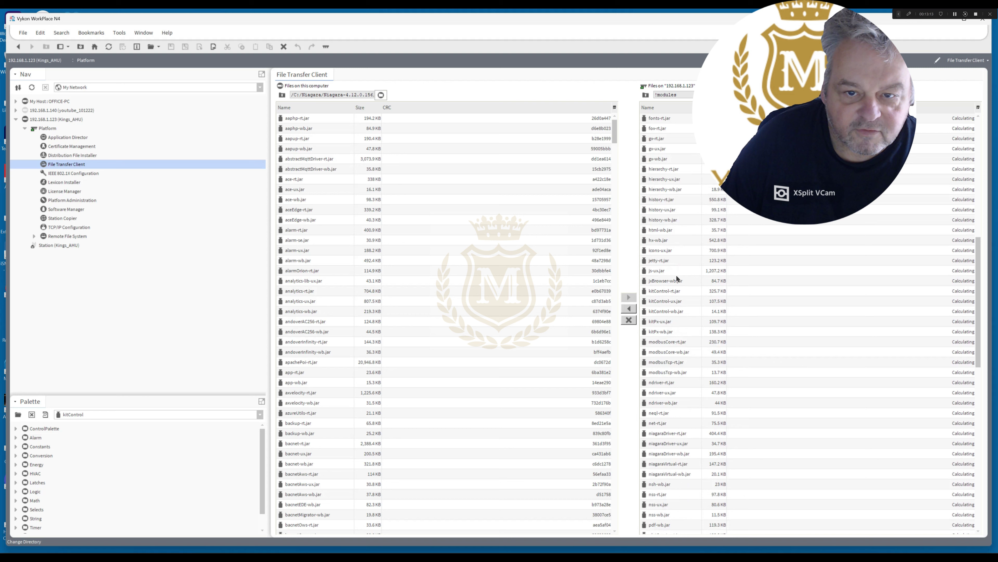
left_click_drag(616, 133, 635, 252)
left_click(429, 260)
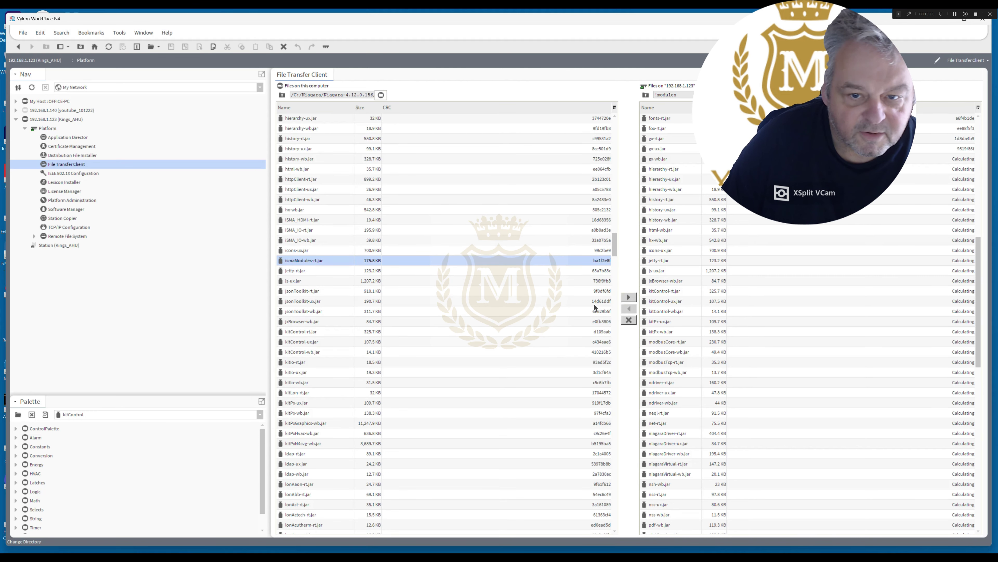
left_click(629, 297)
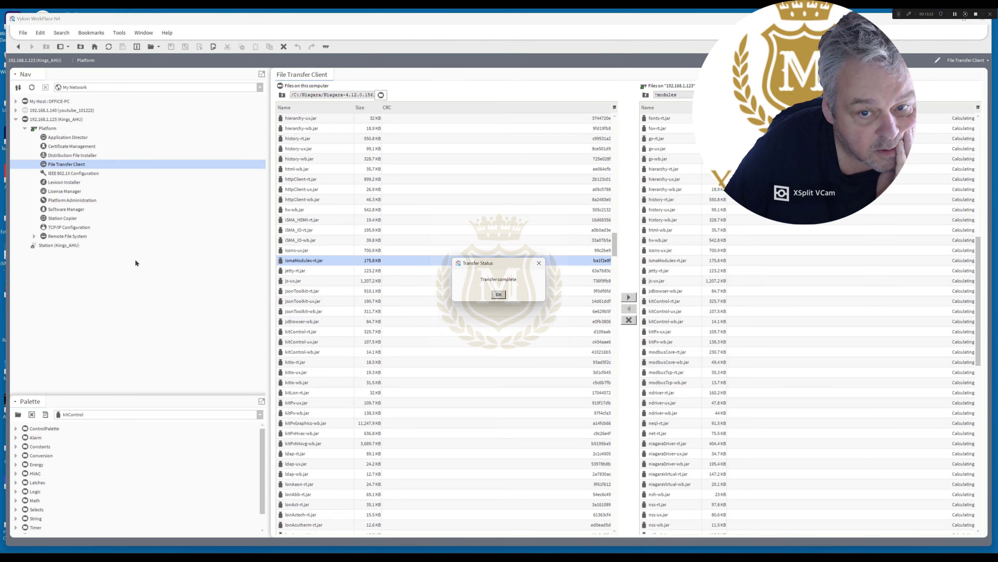
left_click(499, 294)
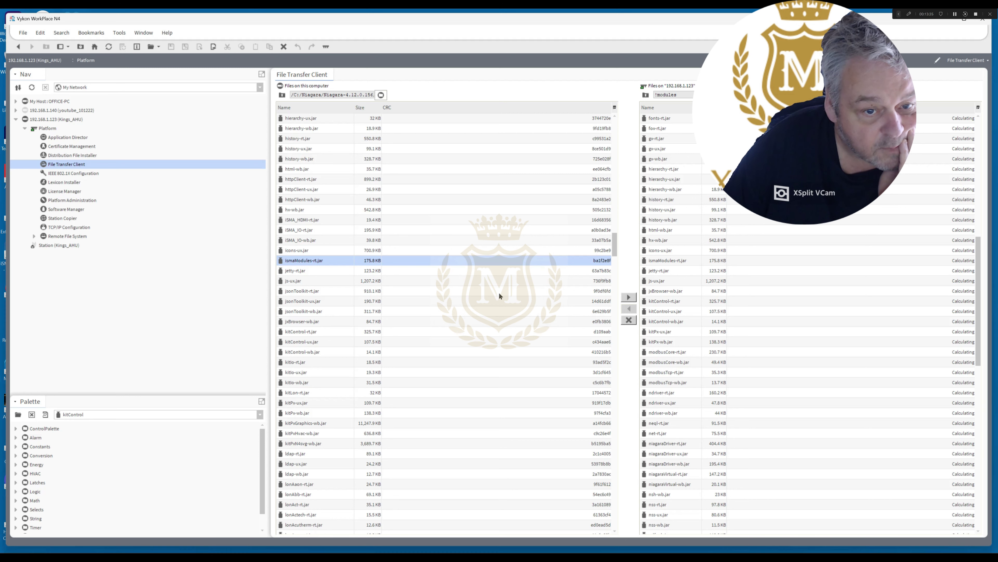
Reboot the controller from Application Director, then log back into the 192.168.1.123 platform.
left_click(68, 138)
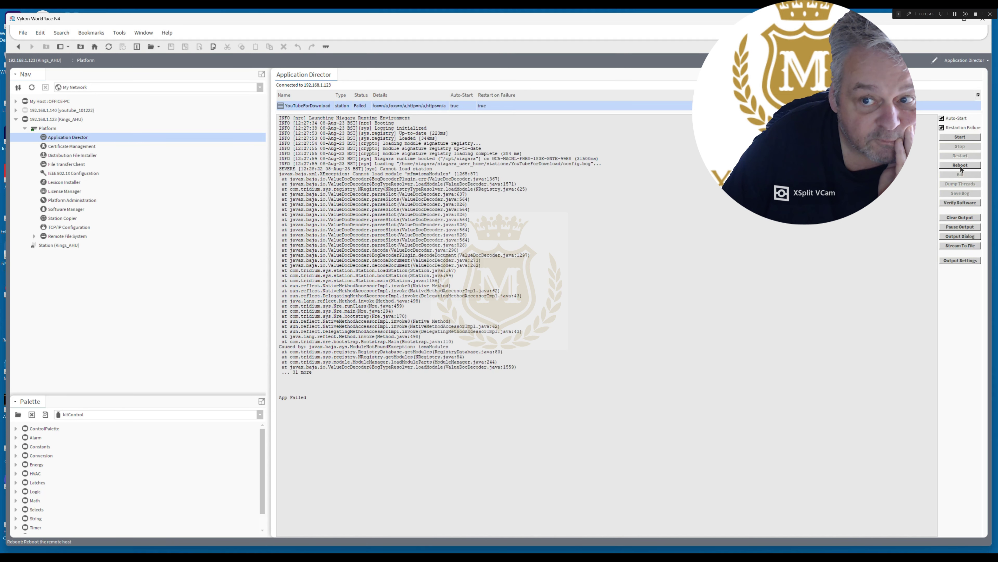
left_click(960, 164)
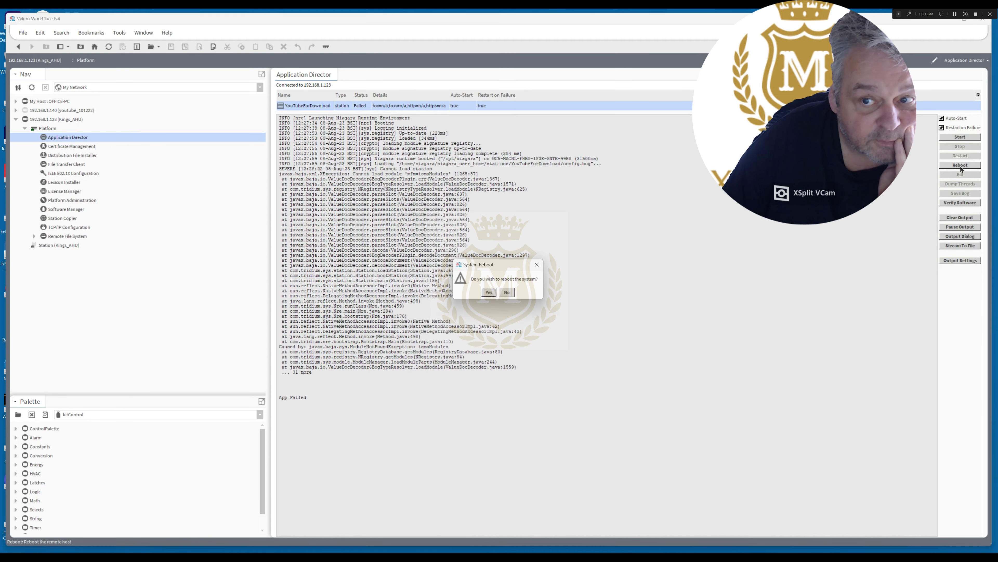
left_click(491, 293)
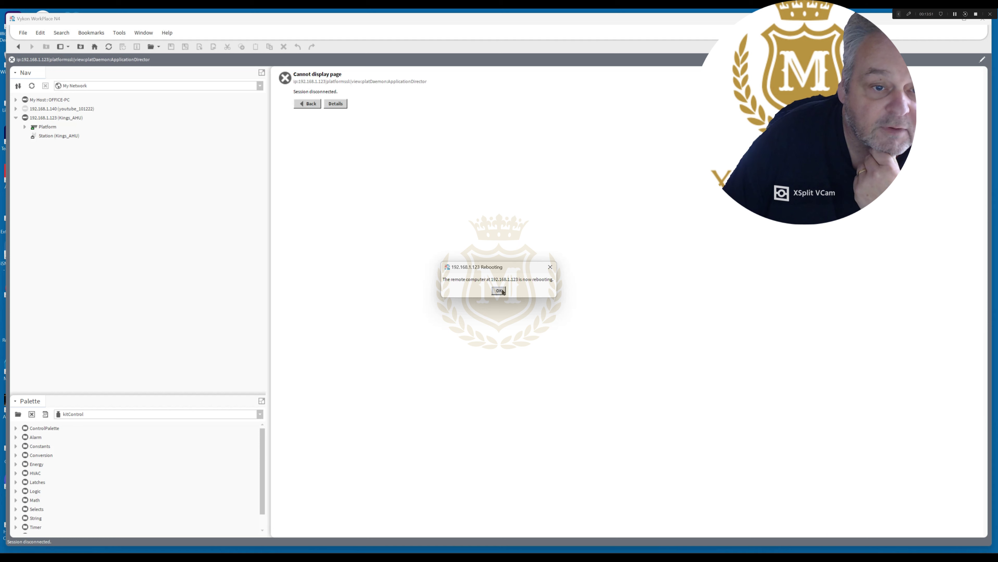
left_click(499, 290)
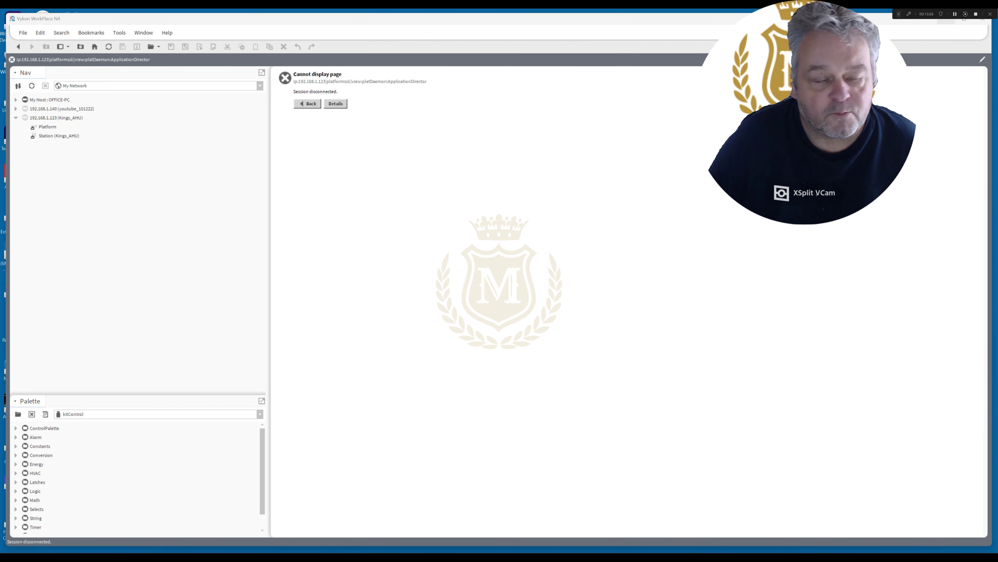
double_click(47, 127)
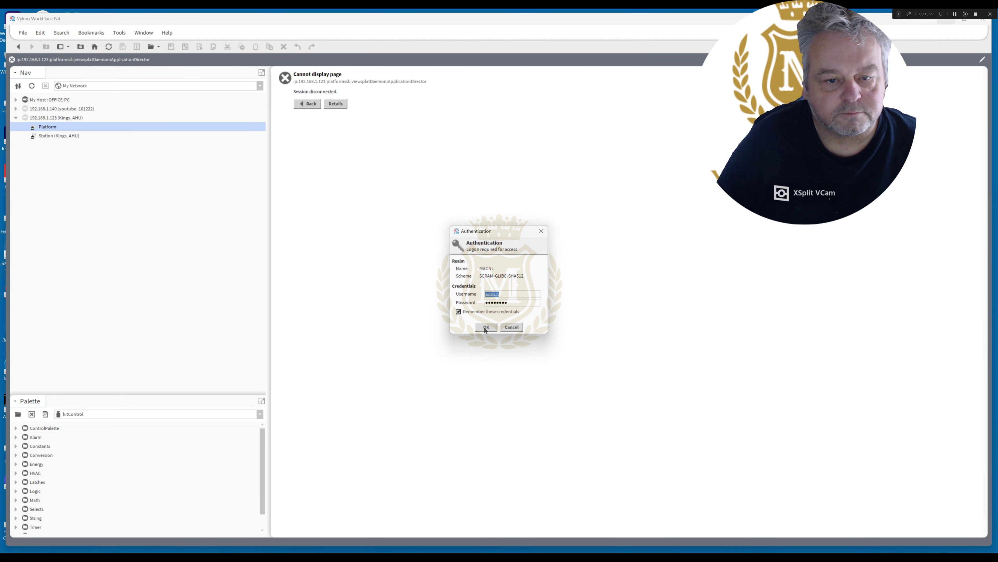
left_click(486, 327)
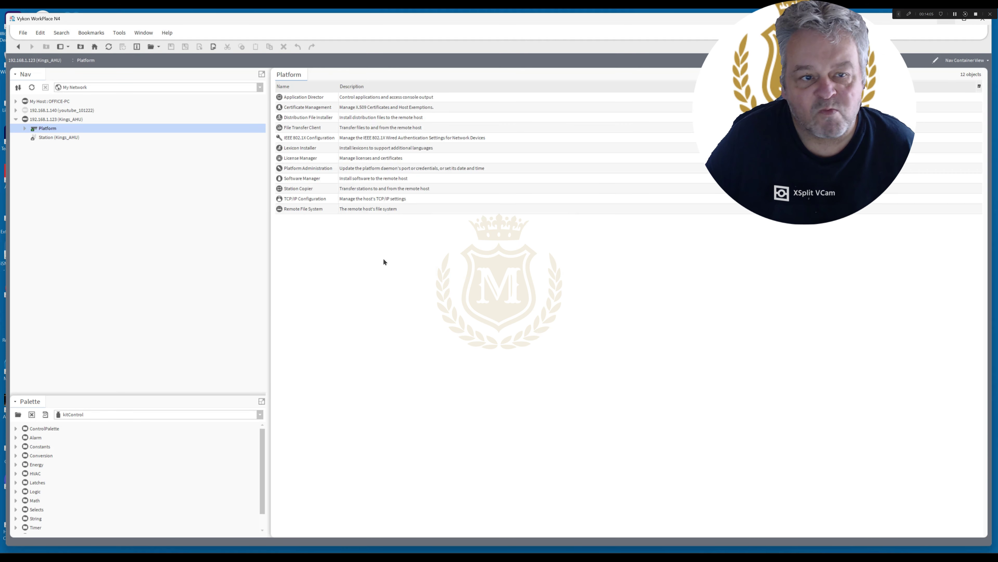
Reopen Application Director until the YouTubeForDownload station reads Running, with the window maximised.
double_click(304, 97)
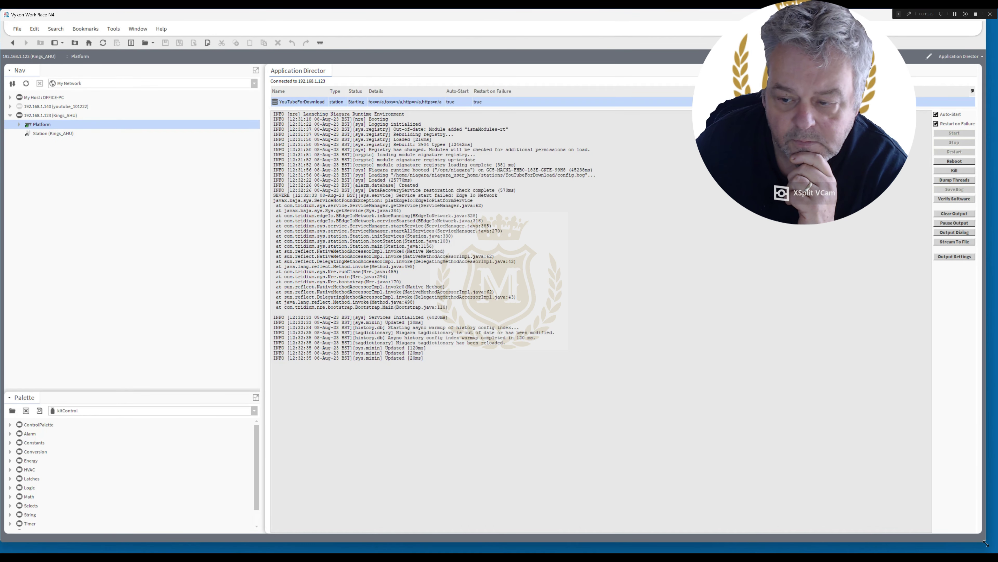
left_click_drag(986, 540, 994, 549)
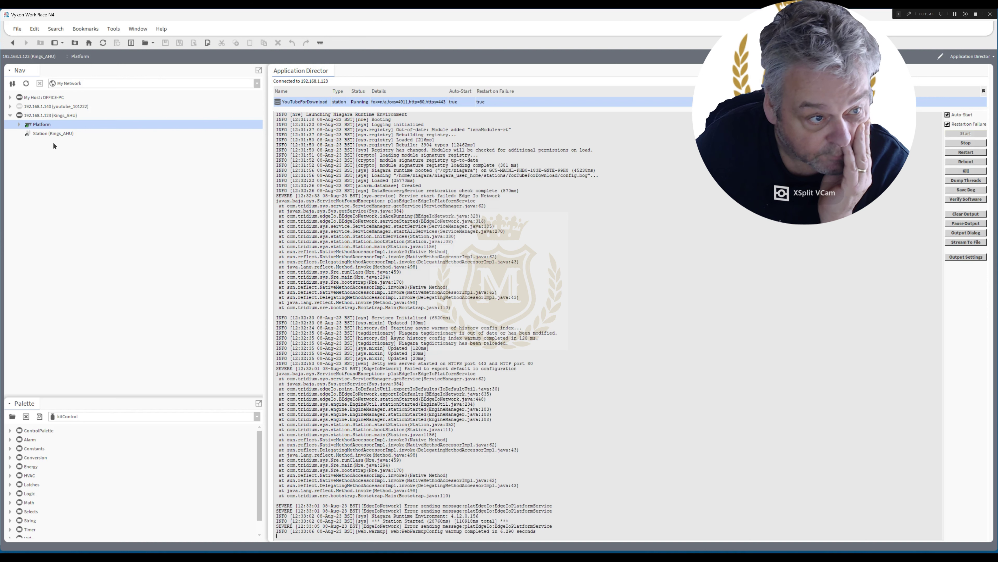
Connect to the Kings_AHU station, accepting its changed certificate and submitting the login.
double_click(42, 134)
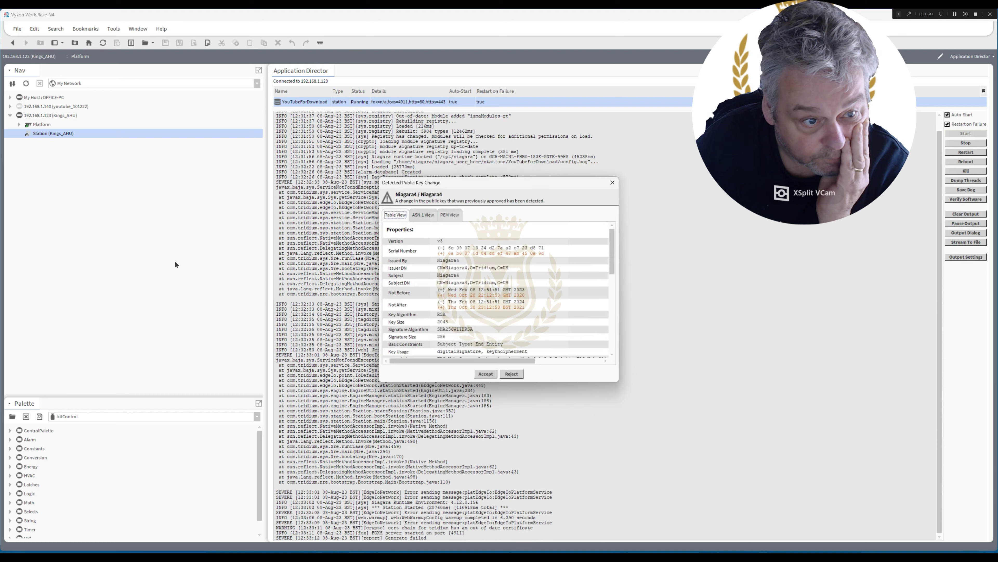
left_click(486, 373)
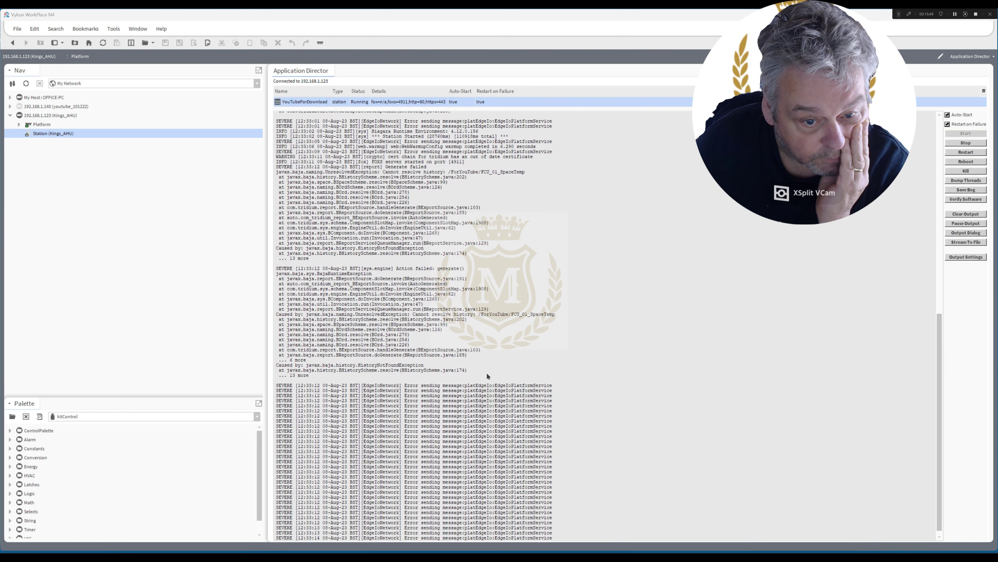
left_click(488, 328)
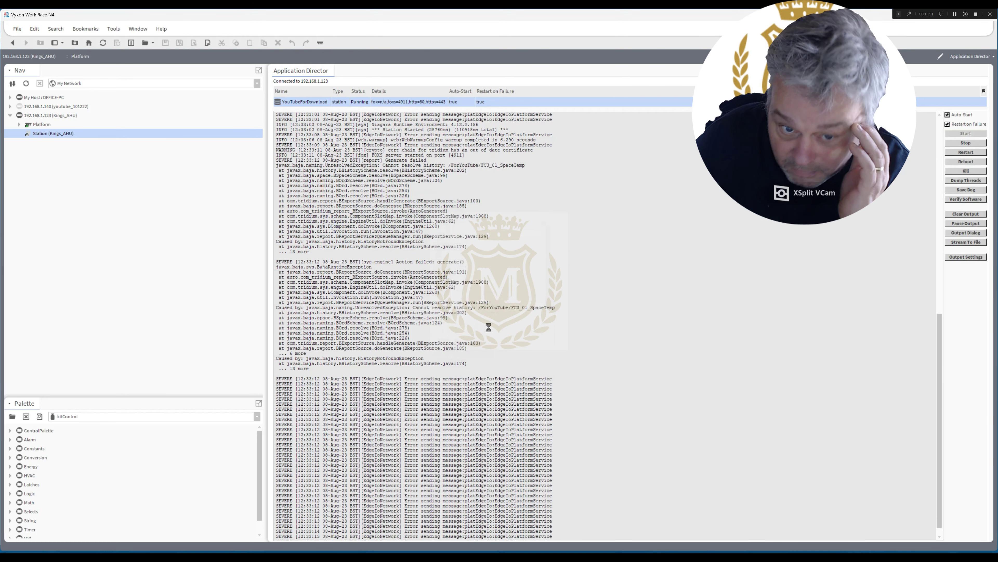
After the failed login, replace the stored station password with the correct one.
left_click(486, 309)
key("ctrl+a")
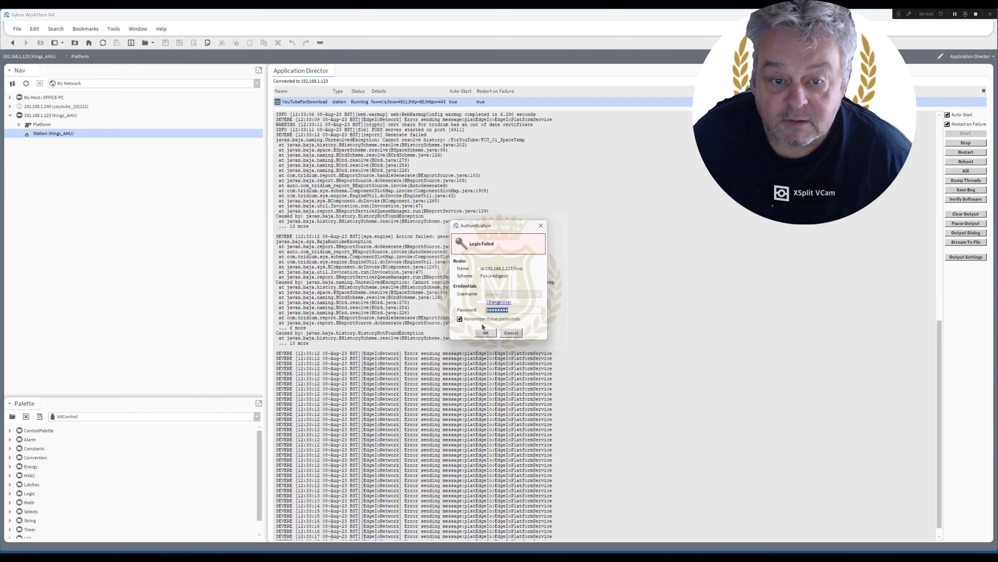
type("a")
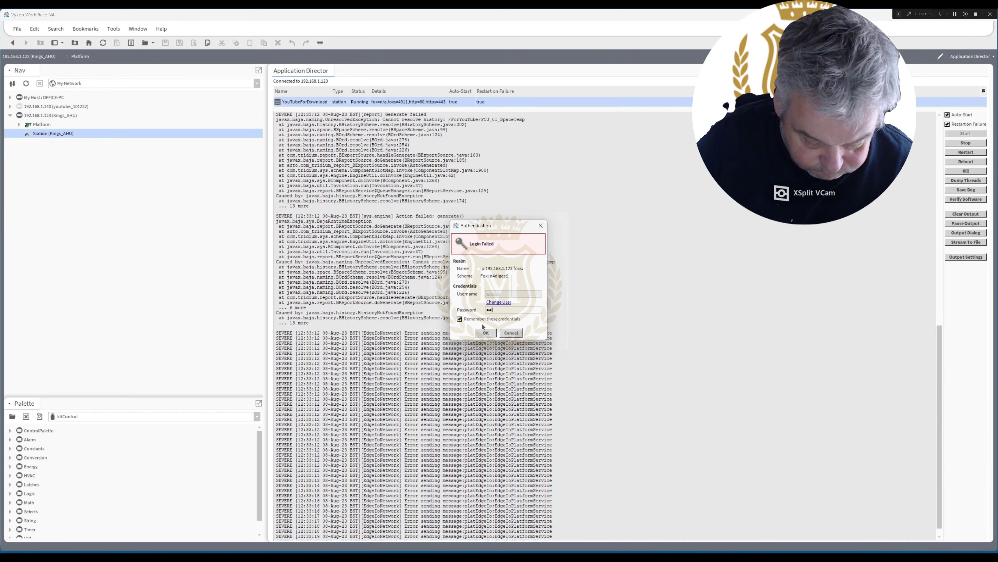
type("d")
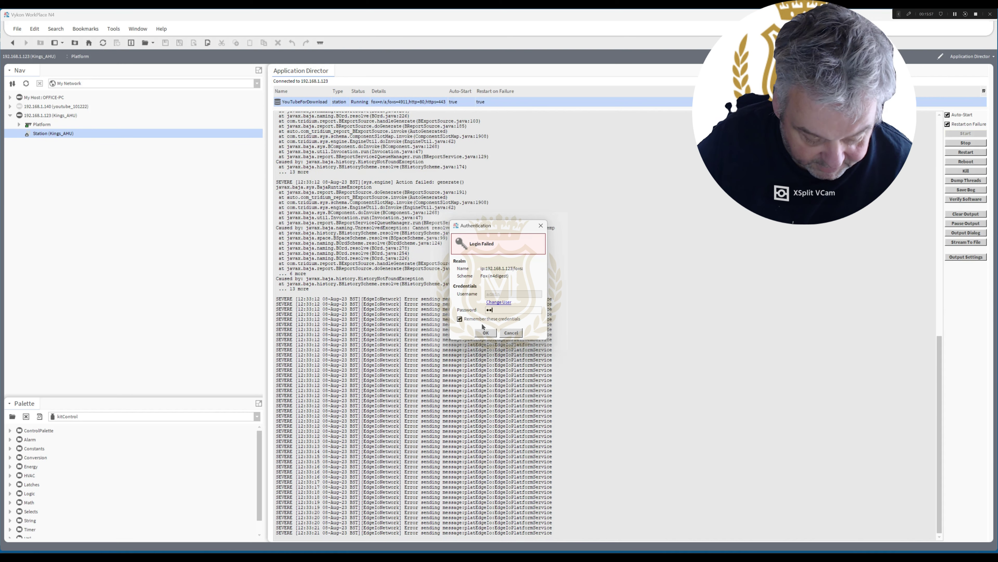
type("min1234")
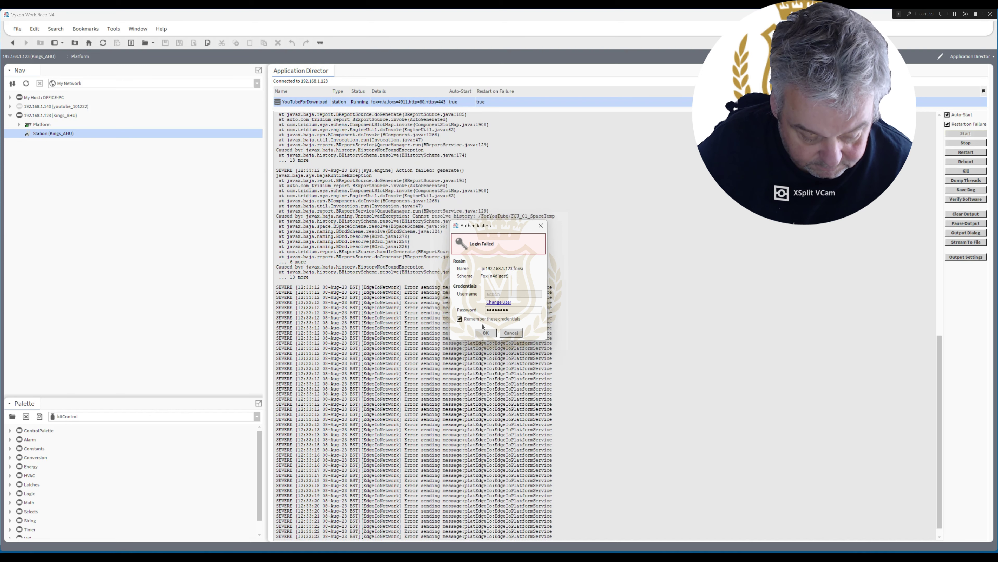
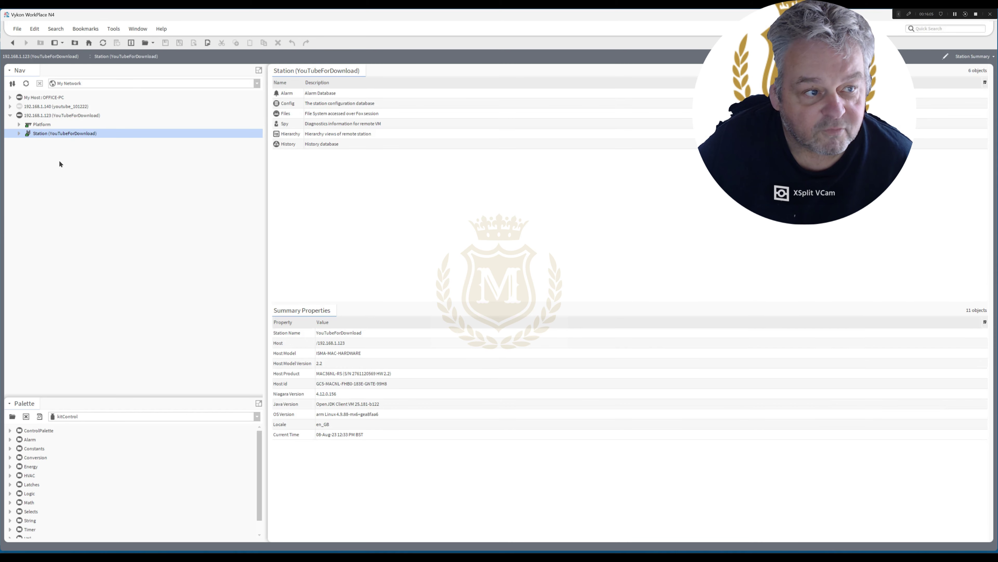
Expand Station > Config > Logic in the Nav tree and open the 3D_HeatMap graphic.
left_click(19, 134)
left_click(28, 152)
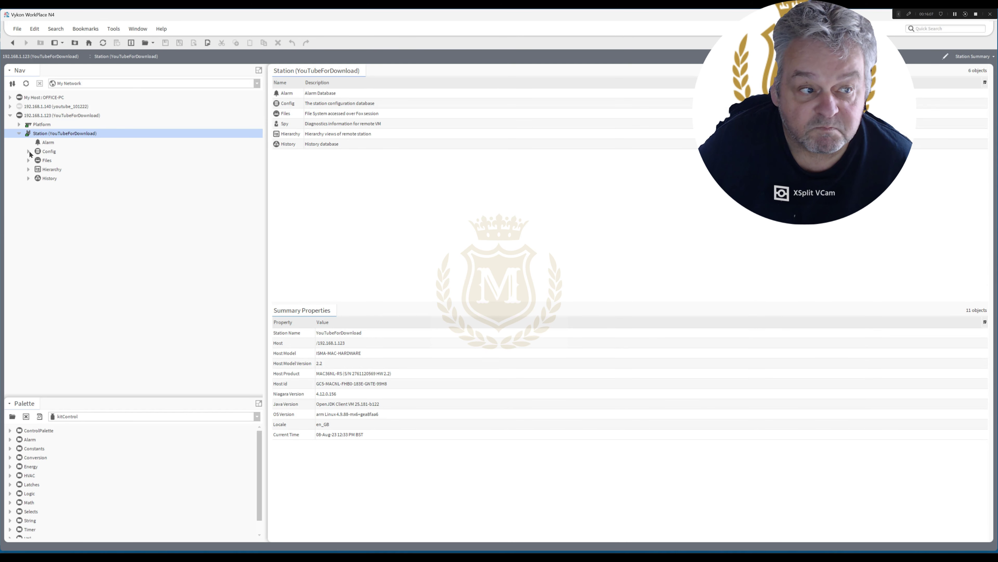
left_click(37, 169)
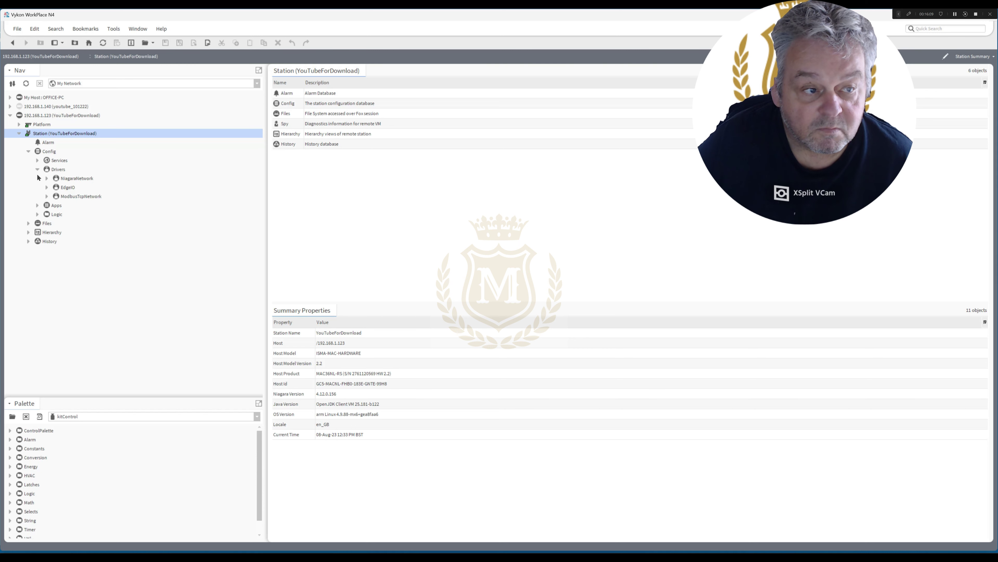
left_click(37, 214)
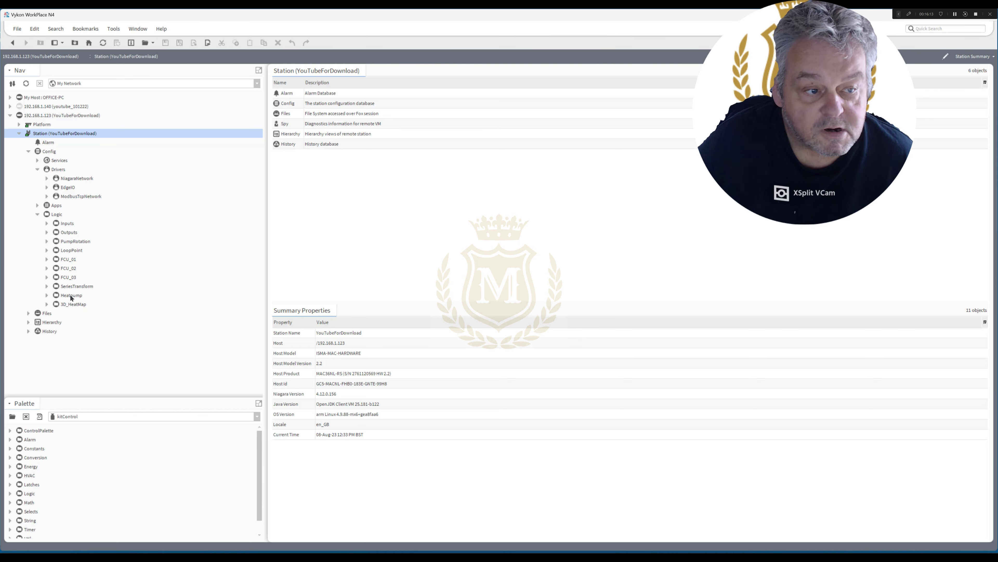
double_click(73, 305)
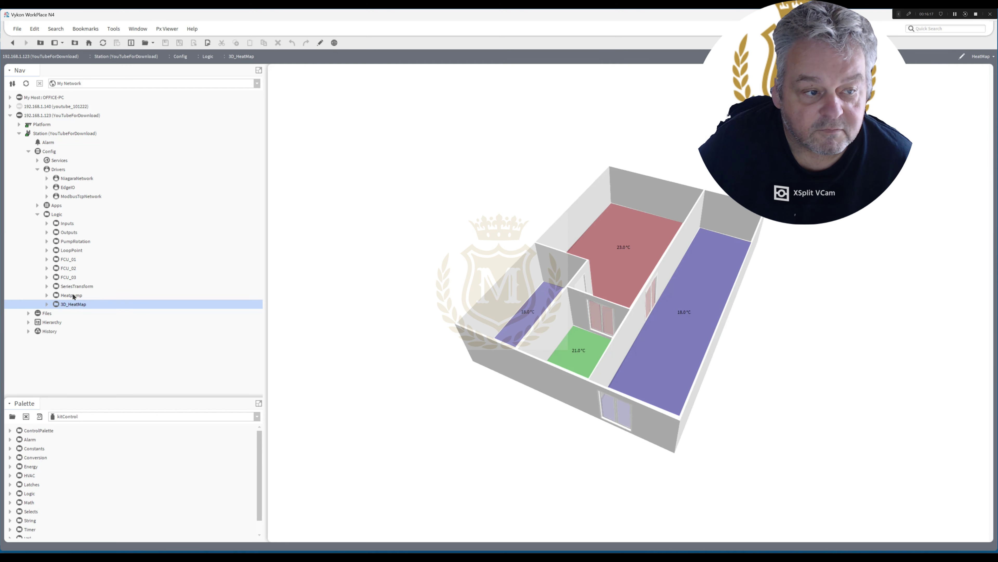
left_click(73, 296)
double_click(73, 295)
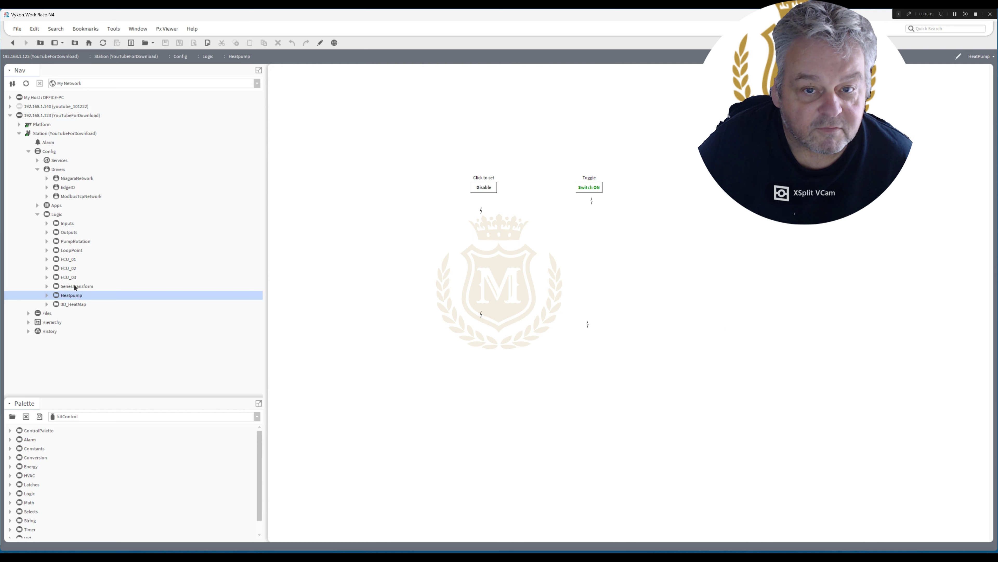
left_click(71, 304)
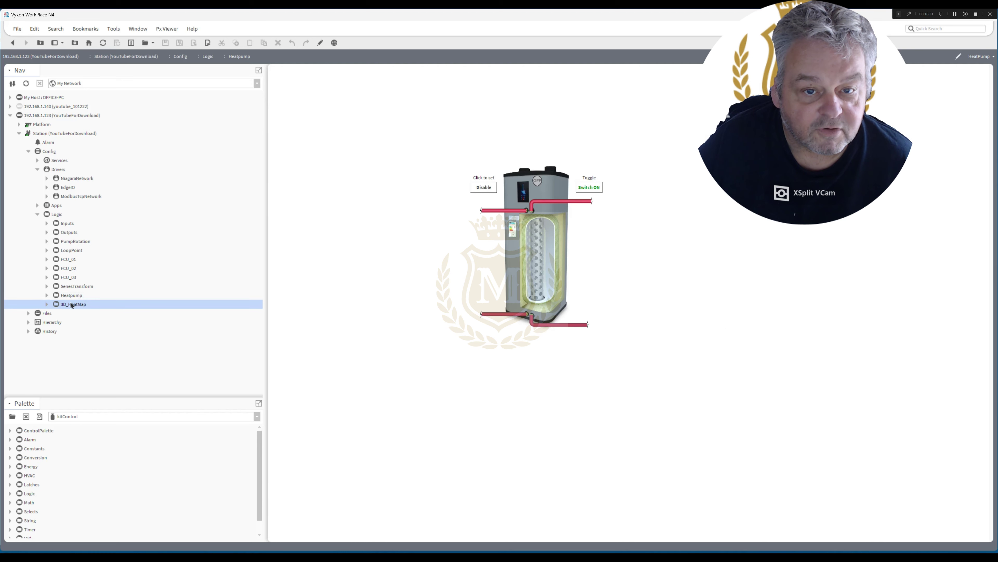
double_click(72, 286)
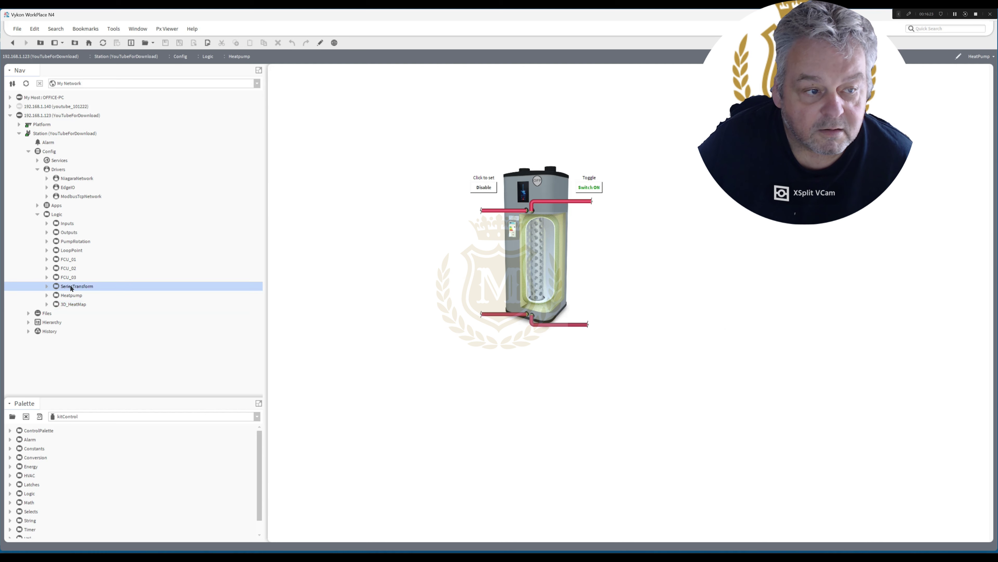
double_click(72, 304)
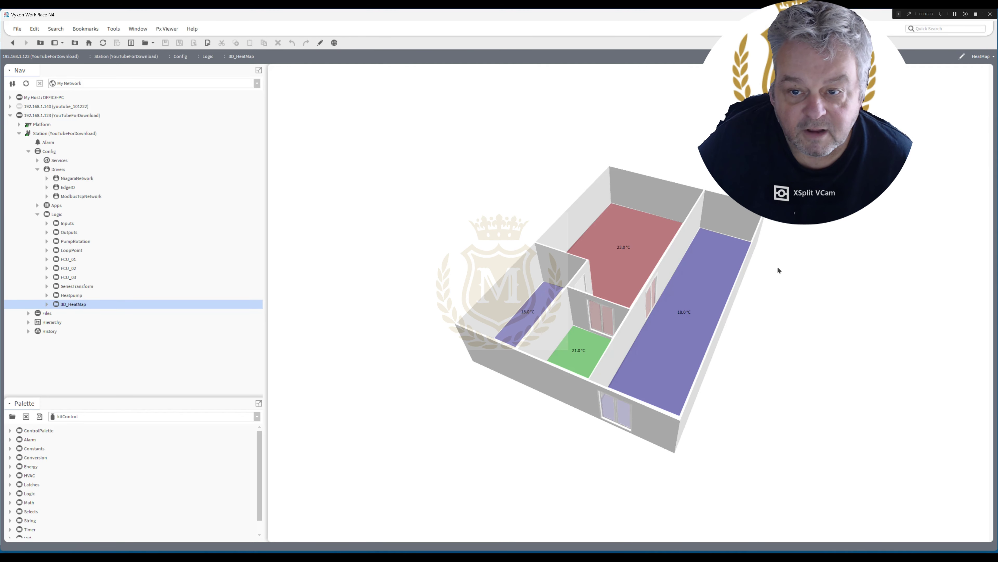
Put the heat map page in edit mode and open the red room's temperature label properties.
left_click(321, 43)
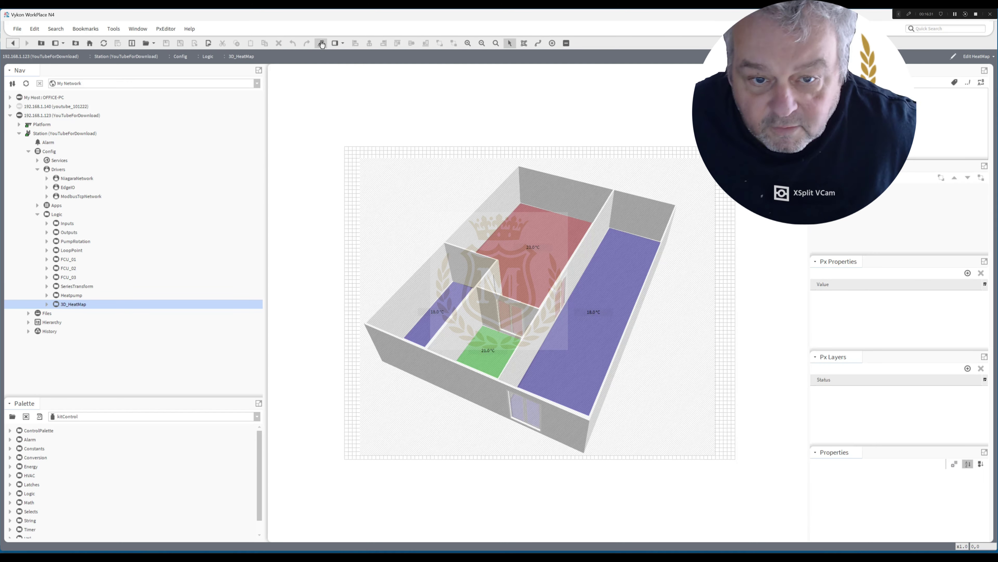
left_click(521, 236)
double_click(525, 245)
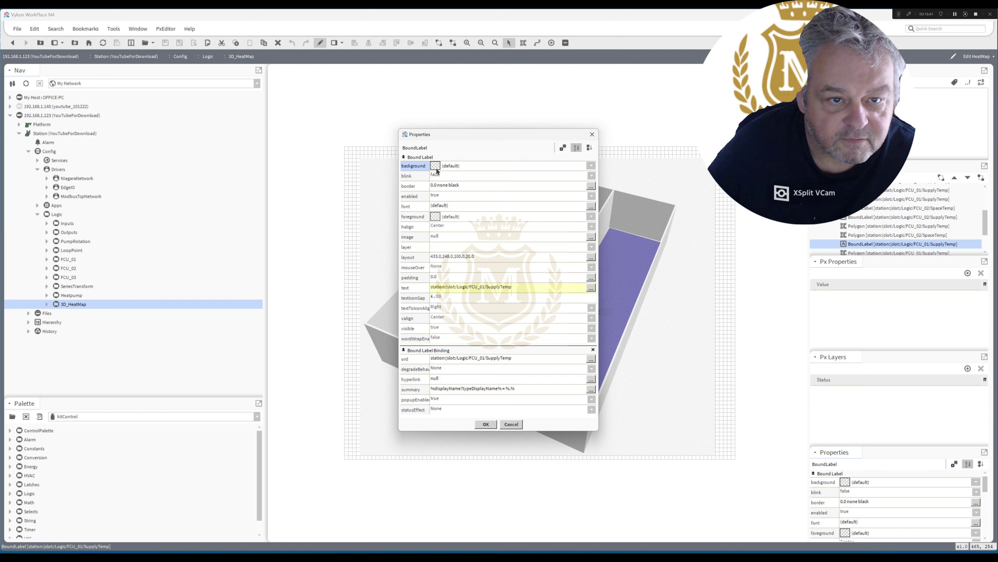
Take the blue #80000080 hex value from the floor shape's below-18 fill range colour.
left_click(486, 424)
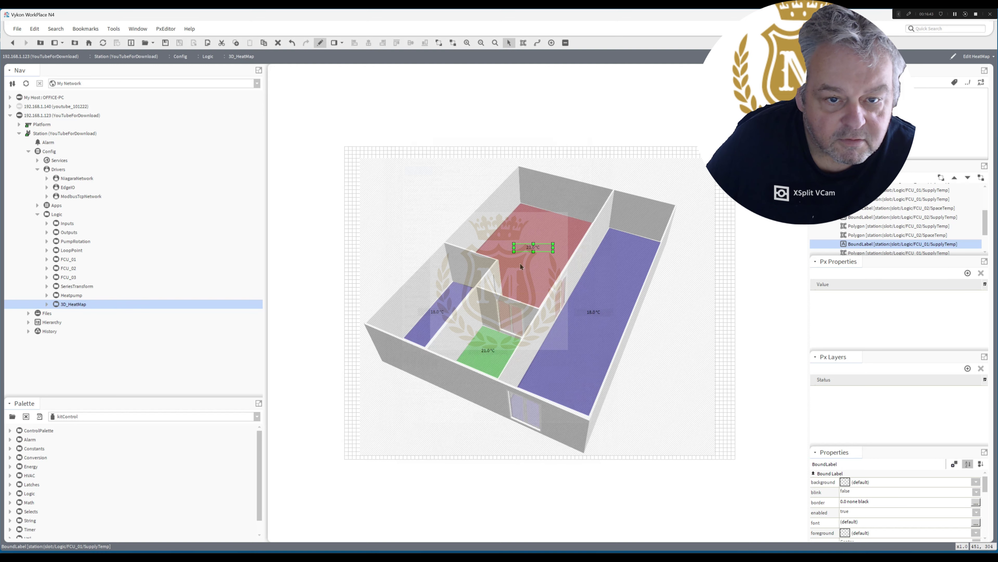
double_click(521, 268)
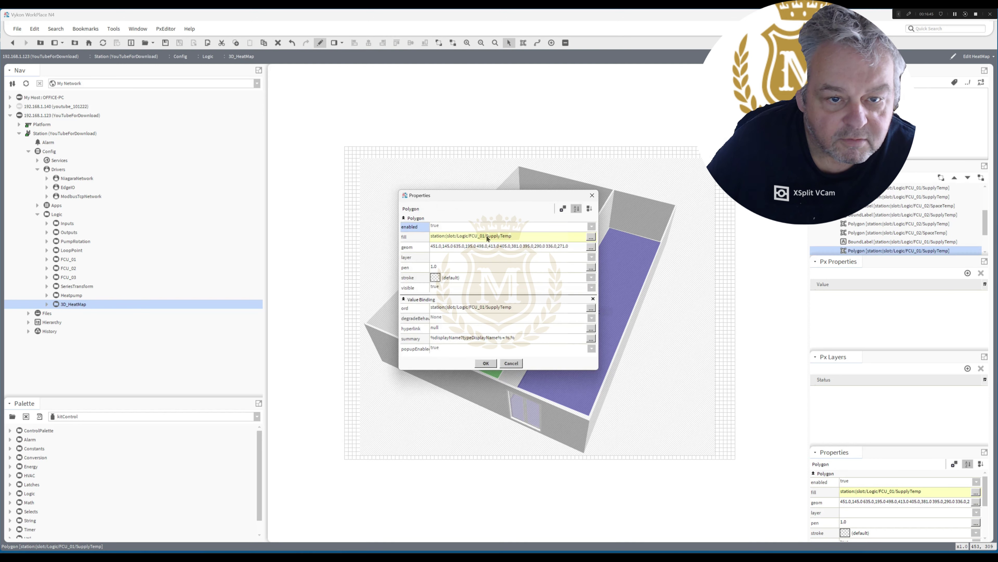
left_click(486, 236)
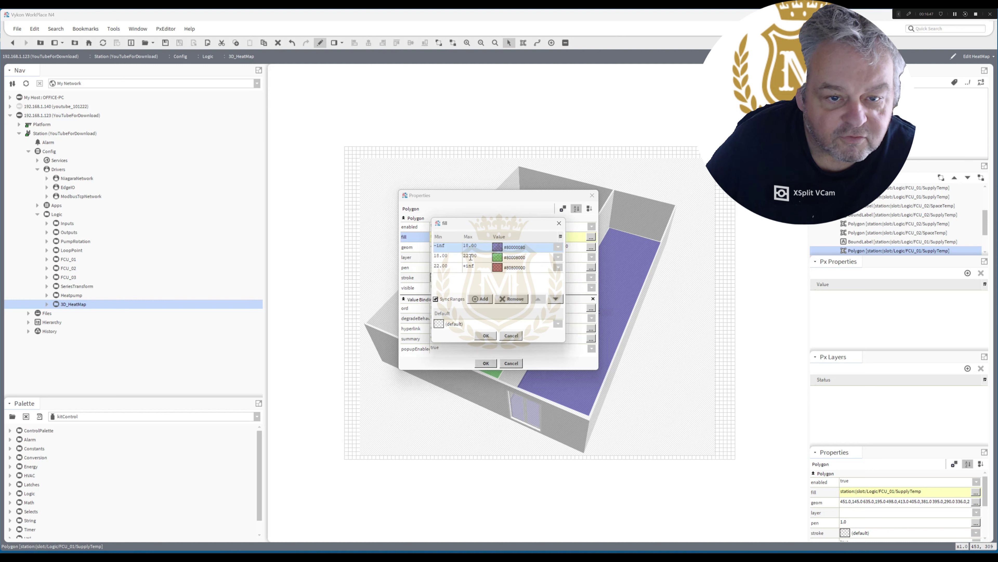
double_click(509, 252)
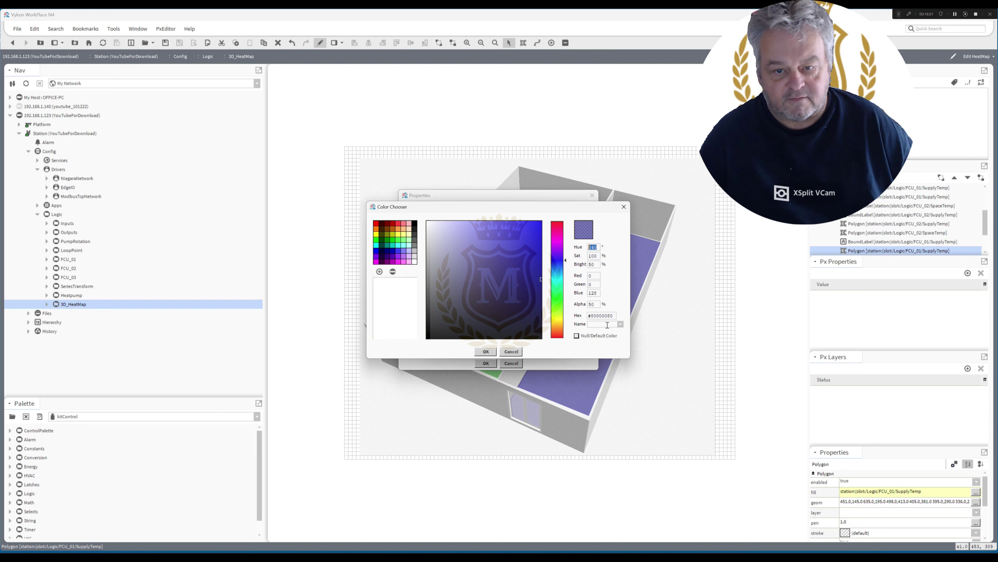
triple_click(615, 316)
key("ctrl+c")
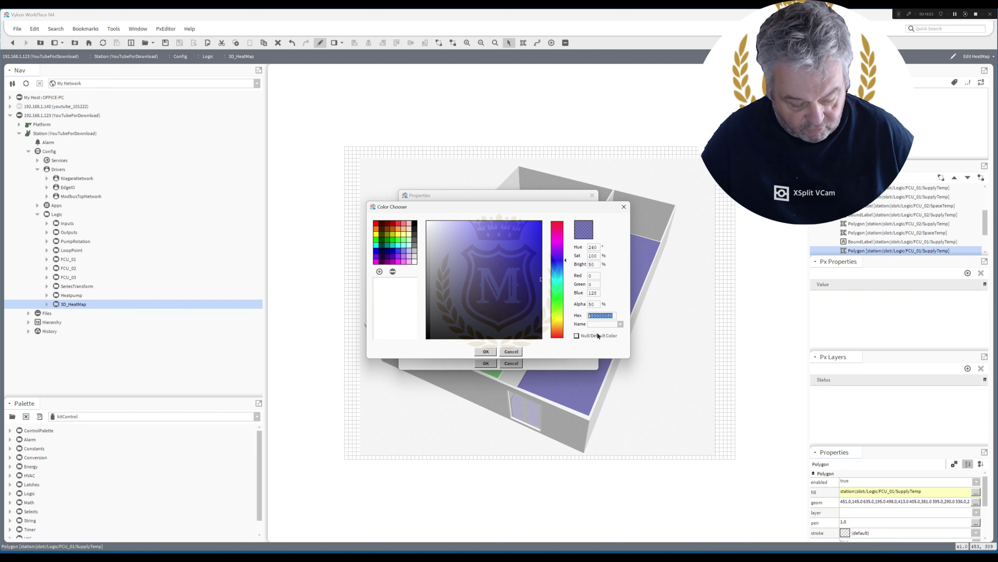
left_click(488, 352)
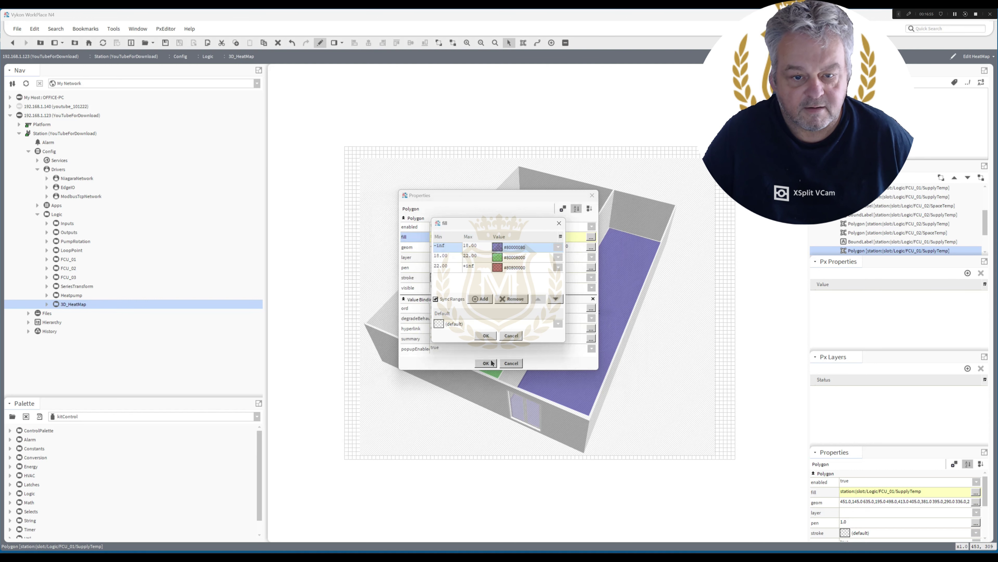
left_click(486, 336)
Close the shape properties, enlarge the Palette pane and load kitPx by filtering for 'ki'.
left_click(487, 363)
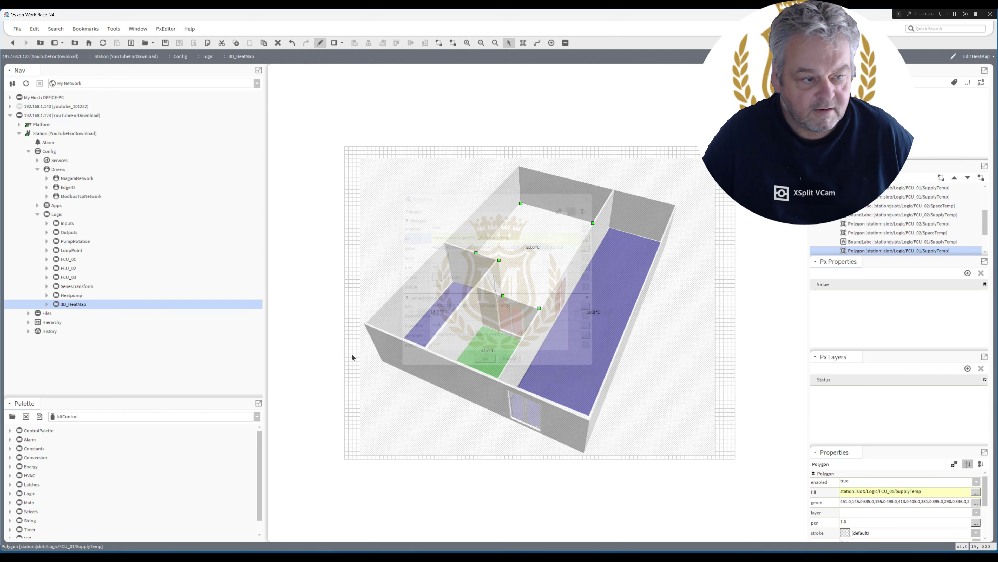
left_click(254, 418)
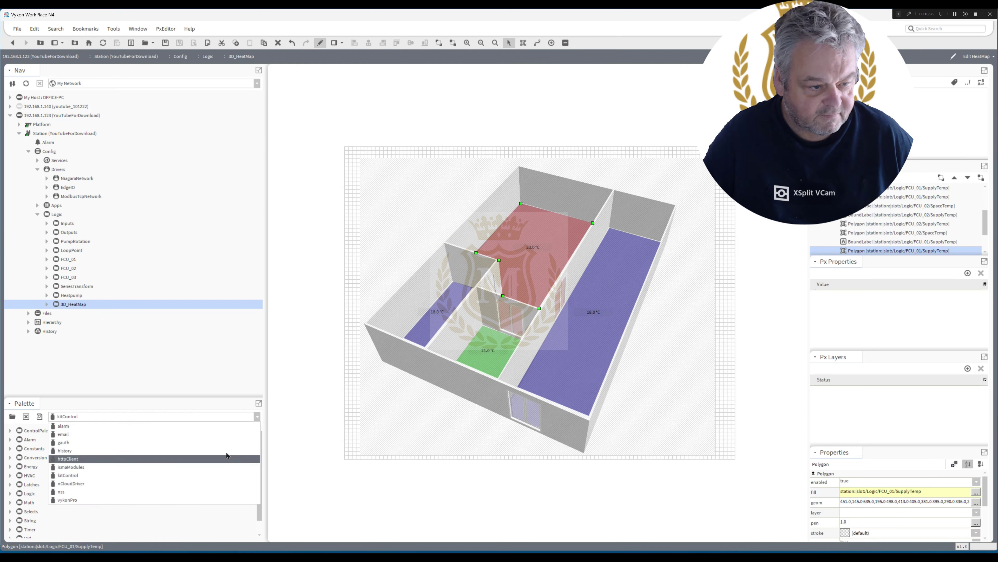
left_click(204, 398)
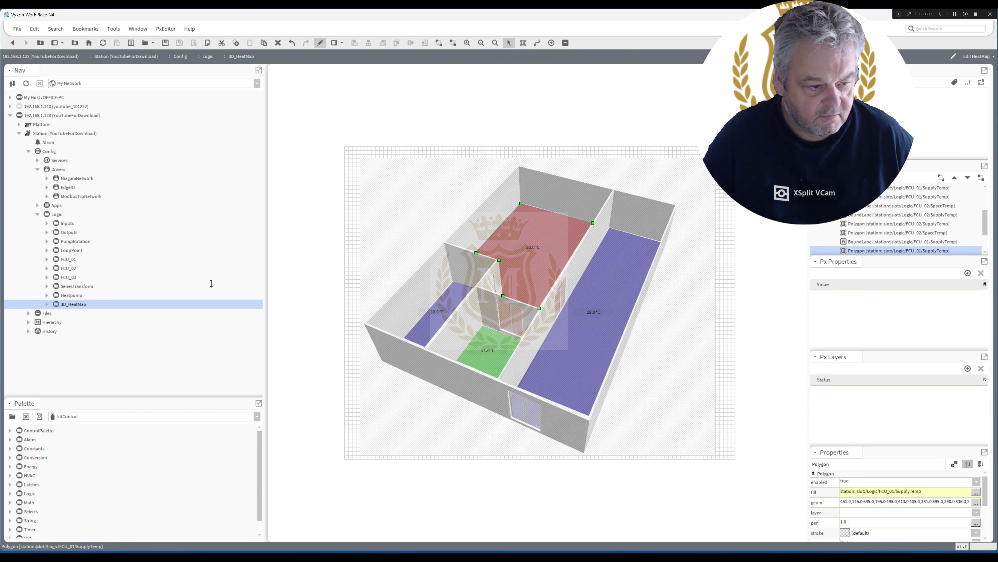
left_click_drag(190, 395, 199, 290)
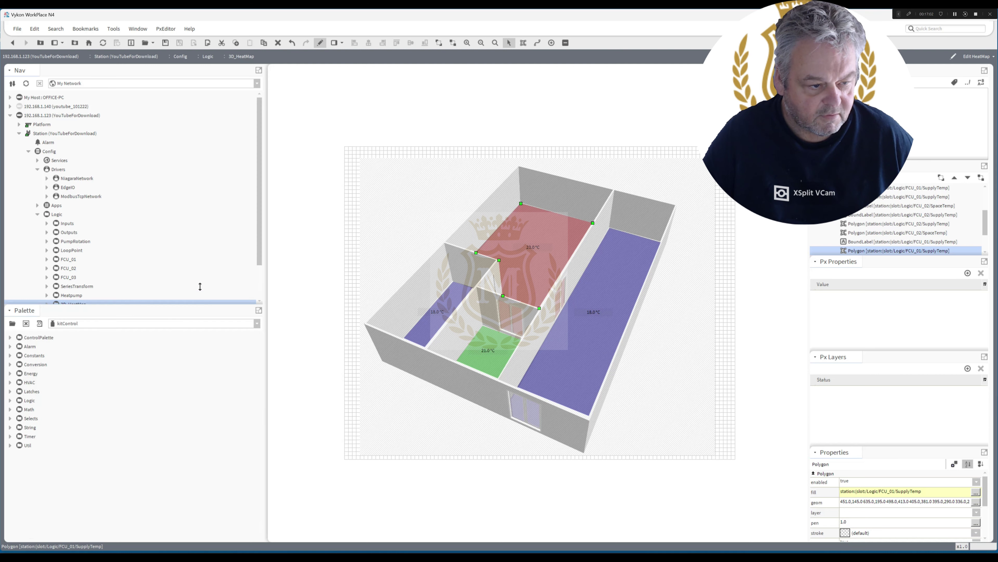
left_click(12, 310)
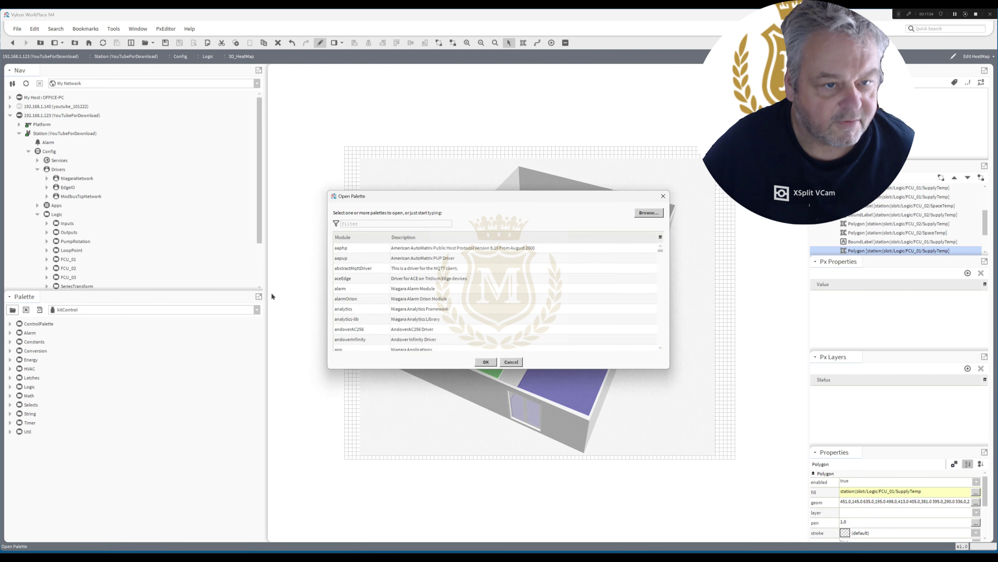
type("kit")
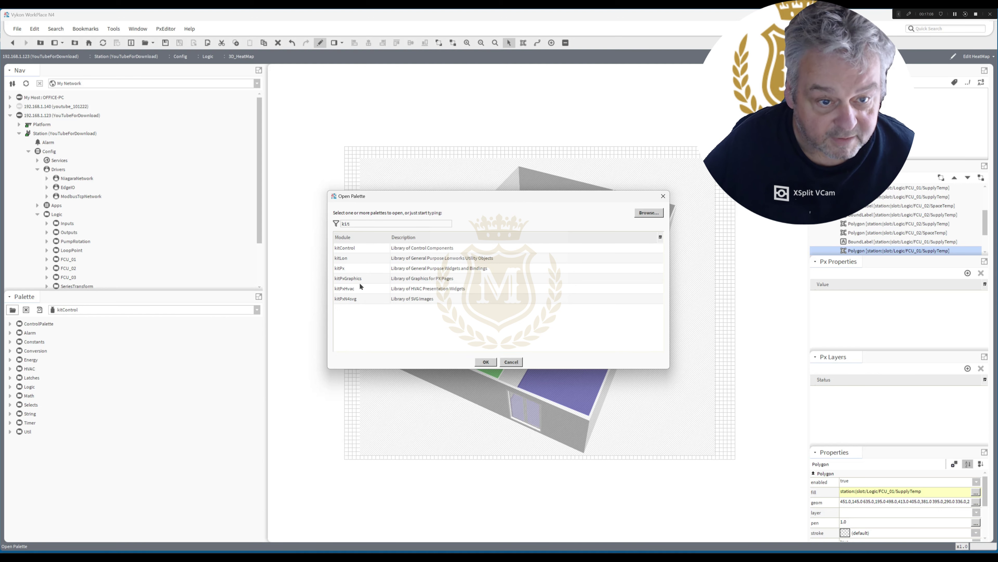
left_click(399, 268)
double_click(400, 269)
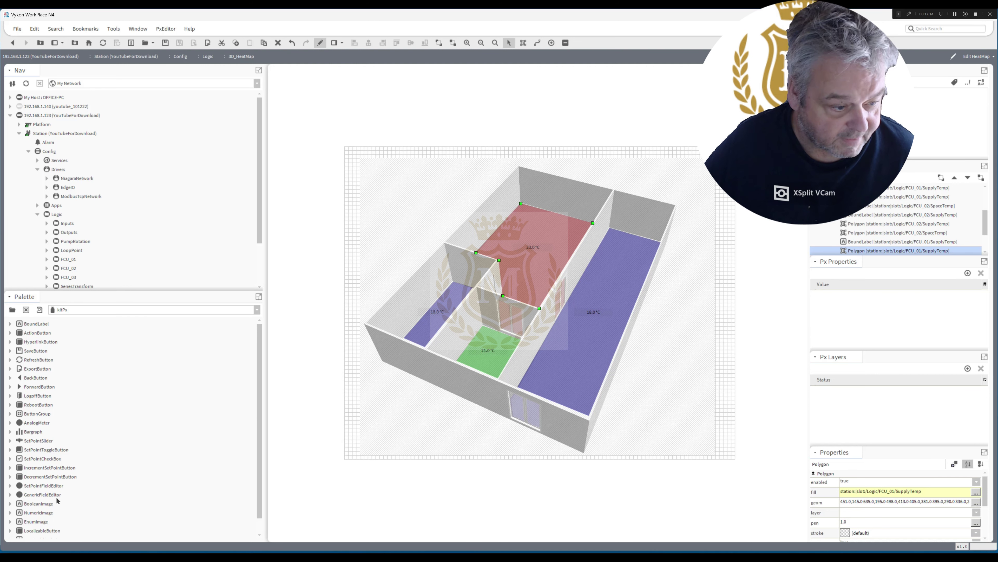
Add a BoundLabel square right of the floor plan with pasted blue #80000080 background.
left_click_drag(39, 504, 673, 320)
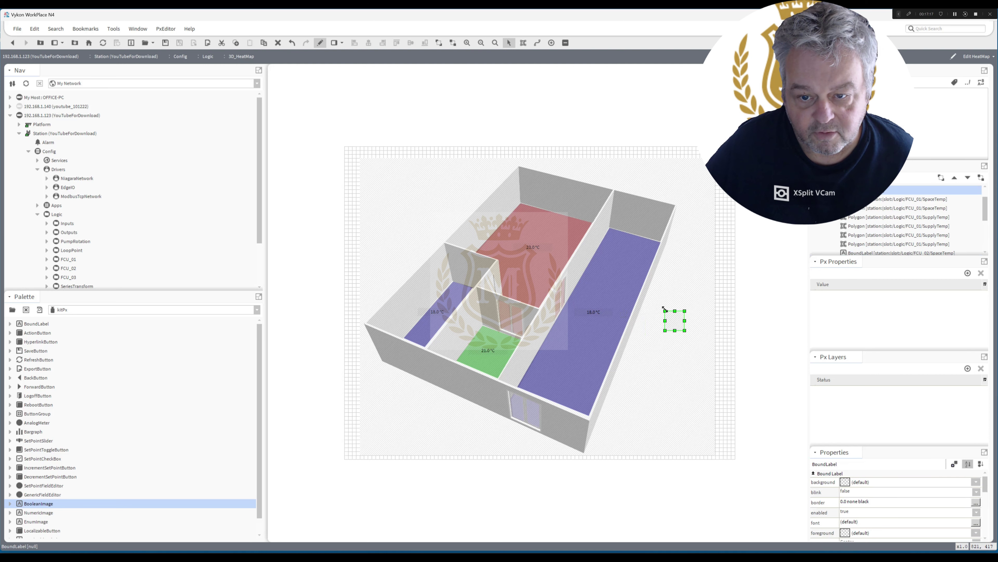
double_click(673, 323)
left_click(438, 169)
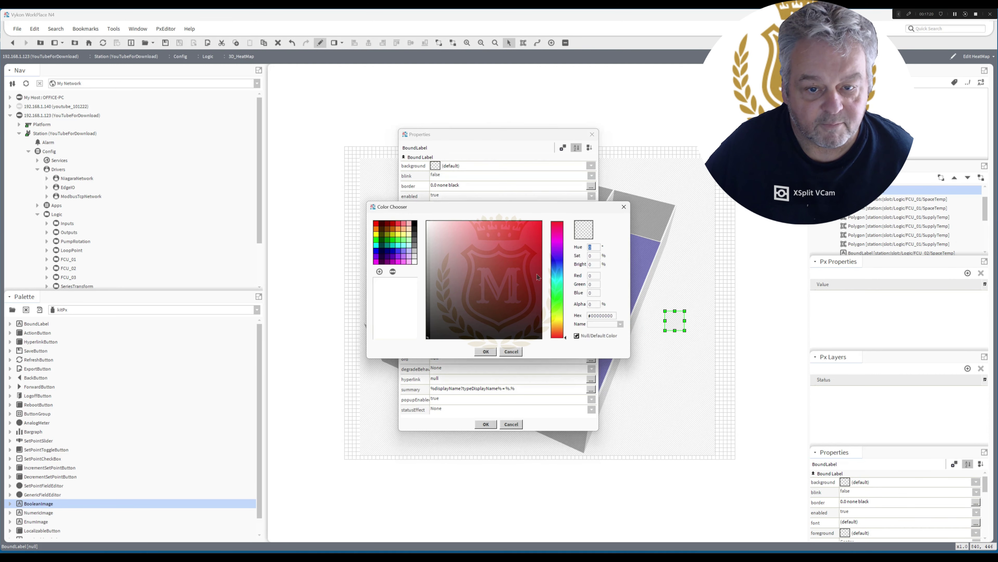
left_click_drag(612, 317, 585, 326)
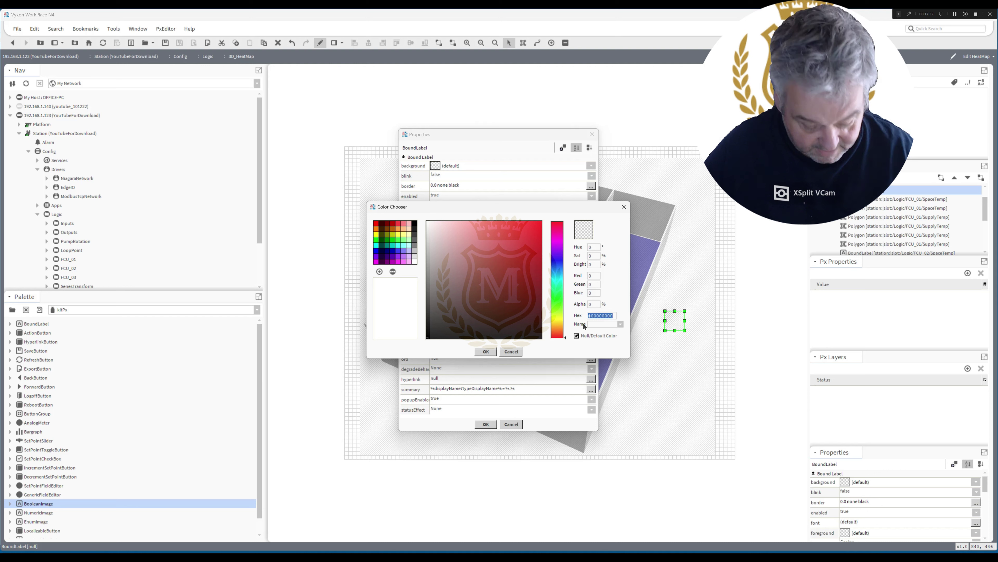
key("ctrl+v")
left_click(486, 351)
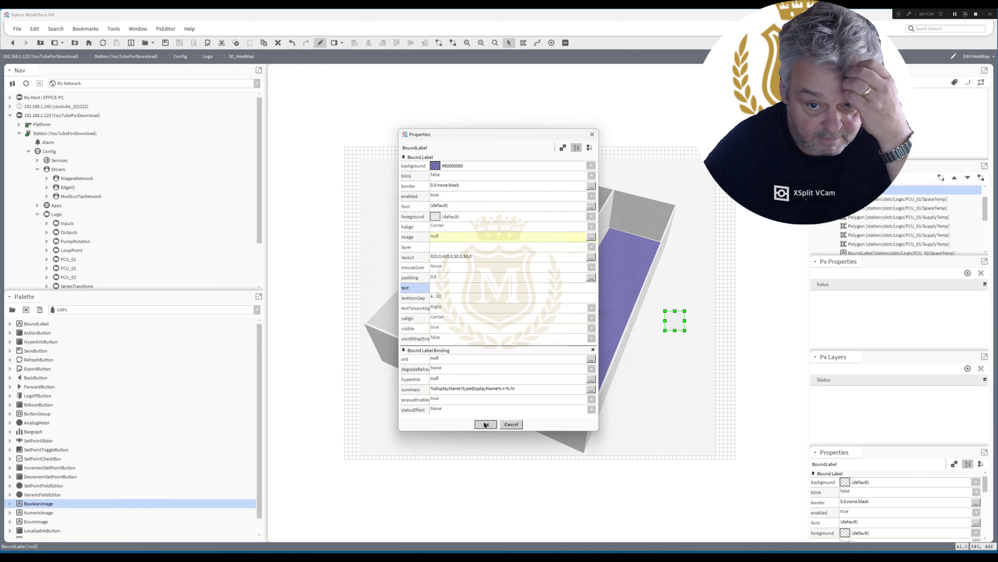
left_click(486, 424)
left_click_drag(675, 323, 671, 313)
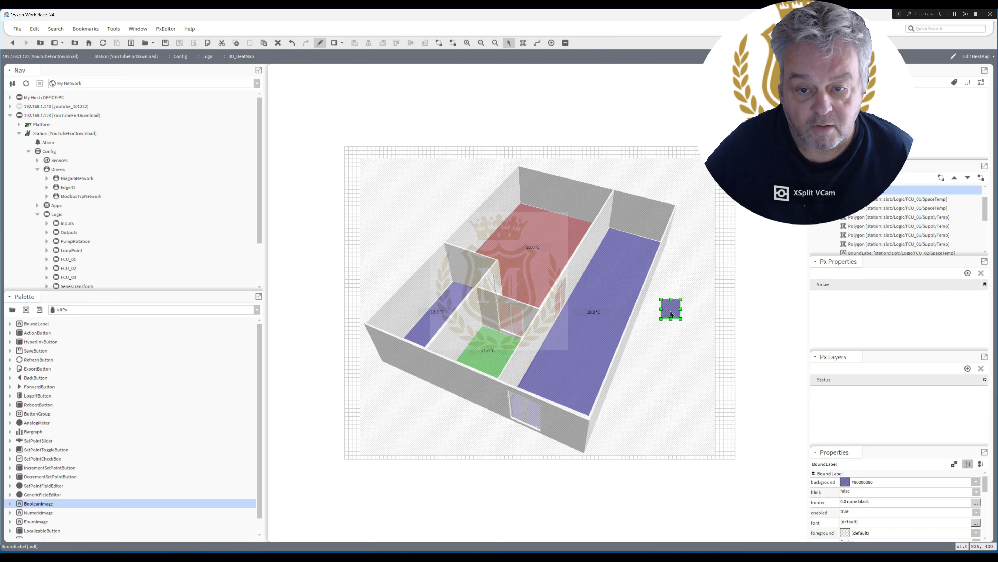
Check the green #80008000 colour of the room polygon's 18–22 fill range.
double_click(542, 276)
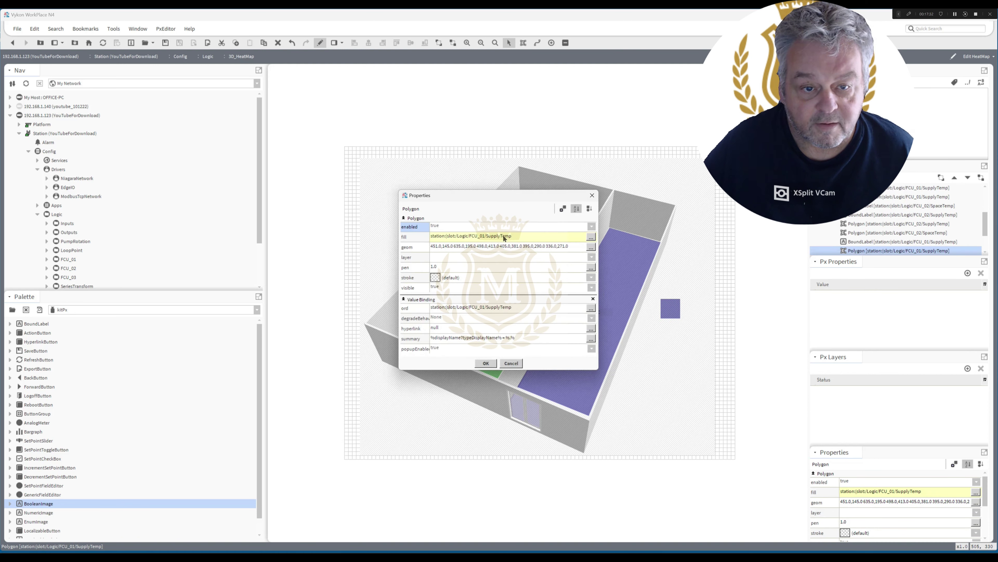
double_click(504, 237)
left_click(496, 258)
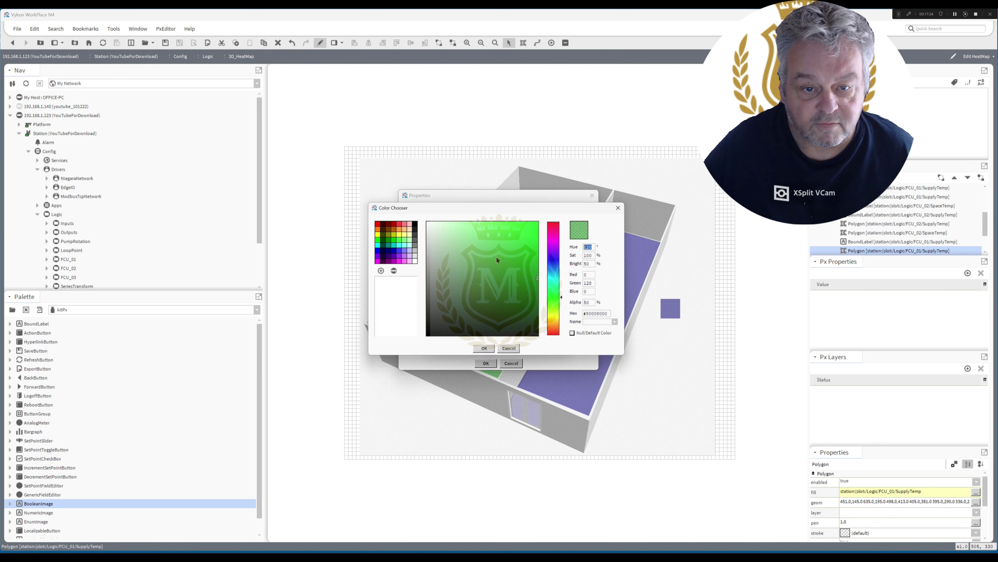
triple_click(611, 316)
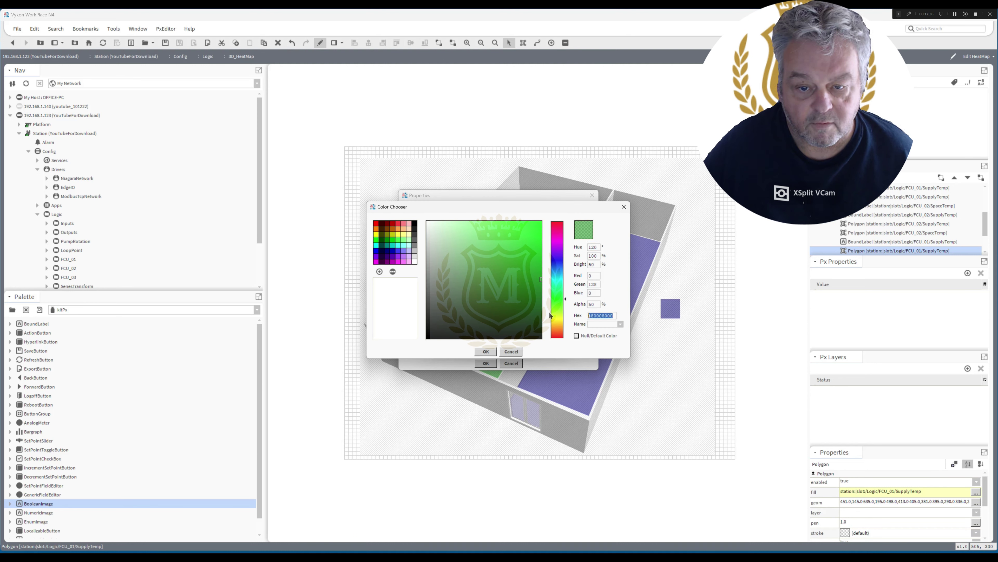
left_click(486, 351)
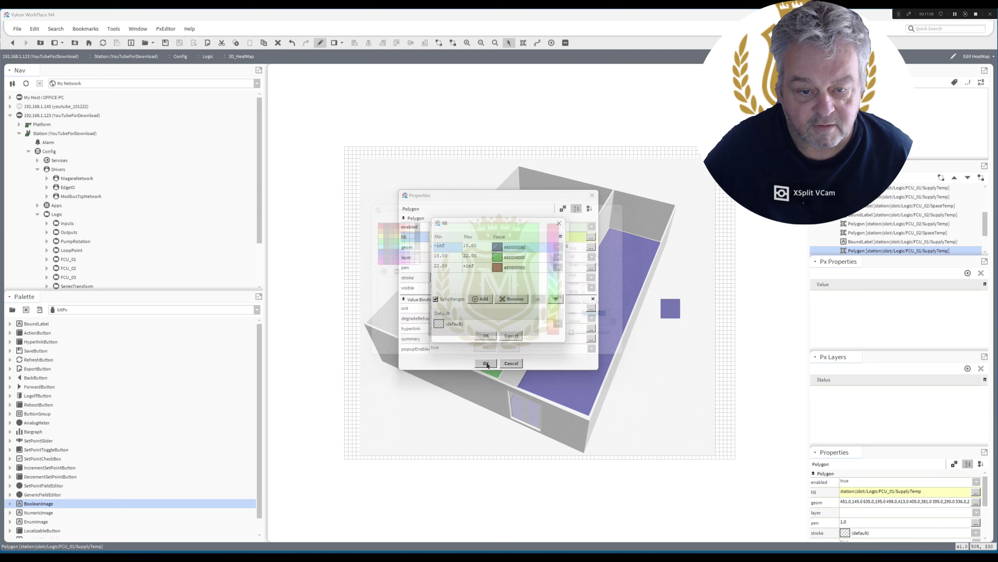
left_click(486, 335)
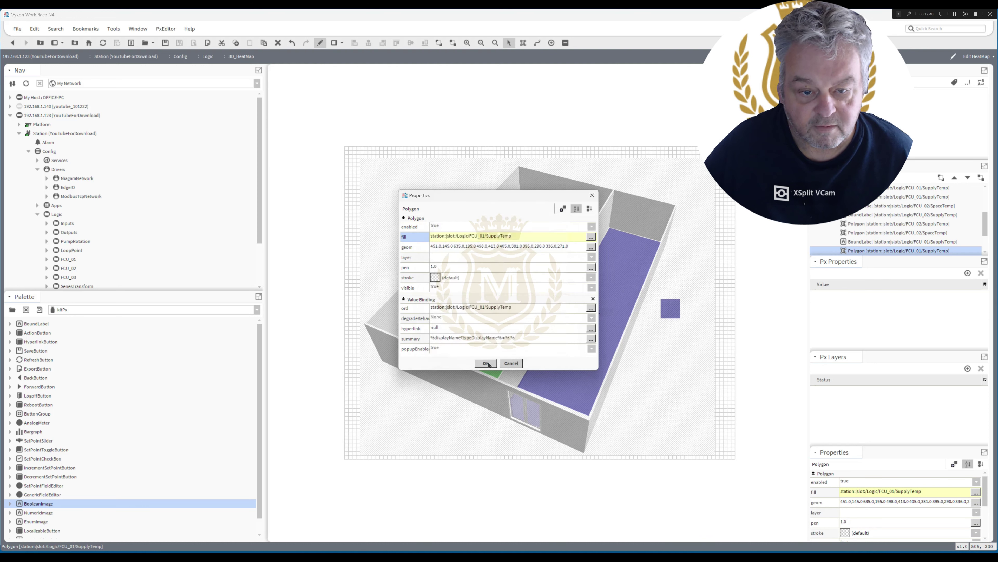
Duplicate the blue square just below it and give the copy background #80008000 (green).
left_click(486, 363)
left_click(671, 313)
right_click(670, 315)
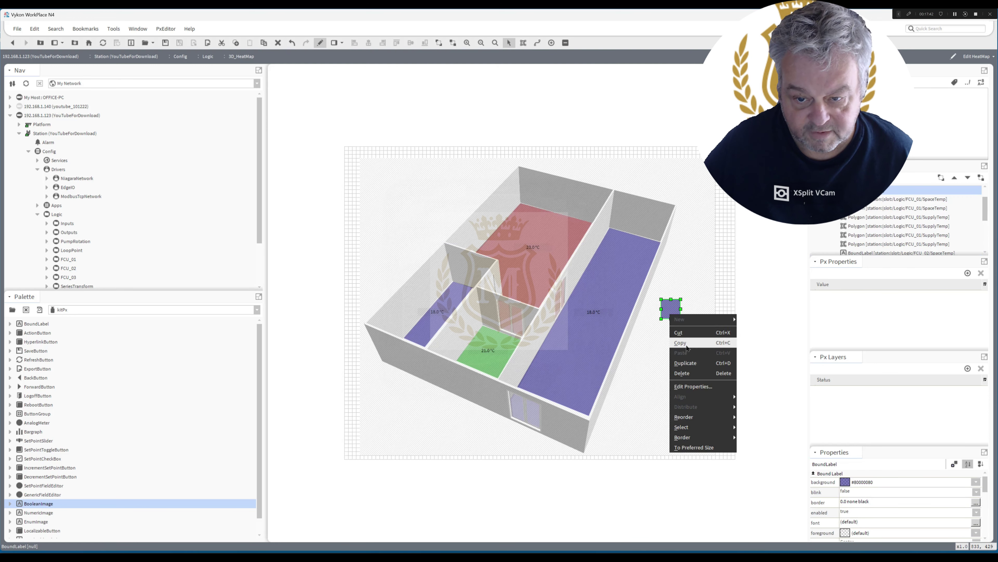
left_click(686, 346)
left_click_drag(673, 314, 670, 335)
double_click(670, 336)
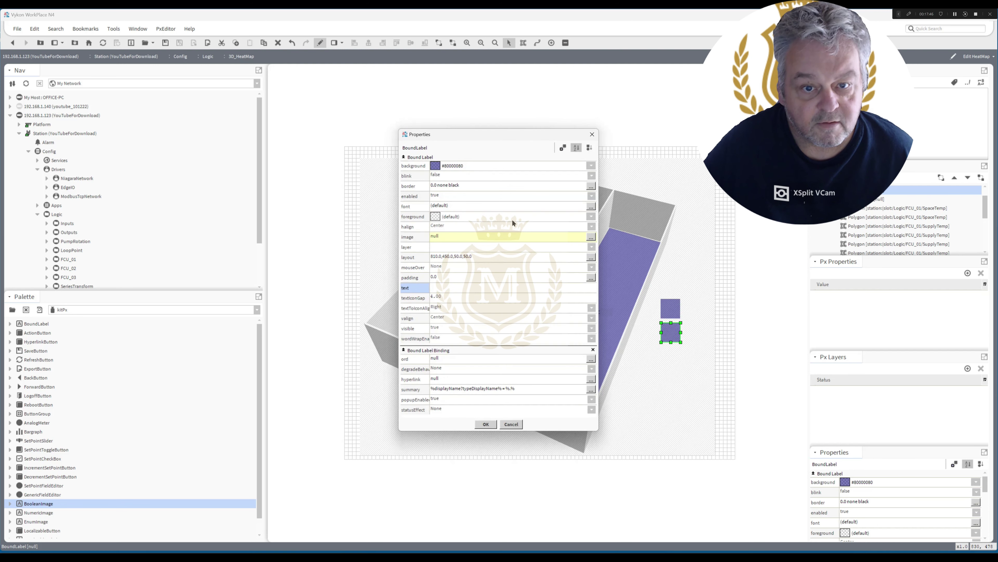
left_click(467, 166)
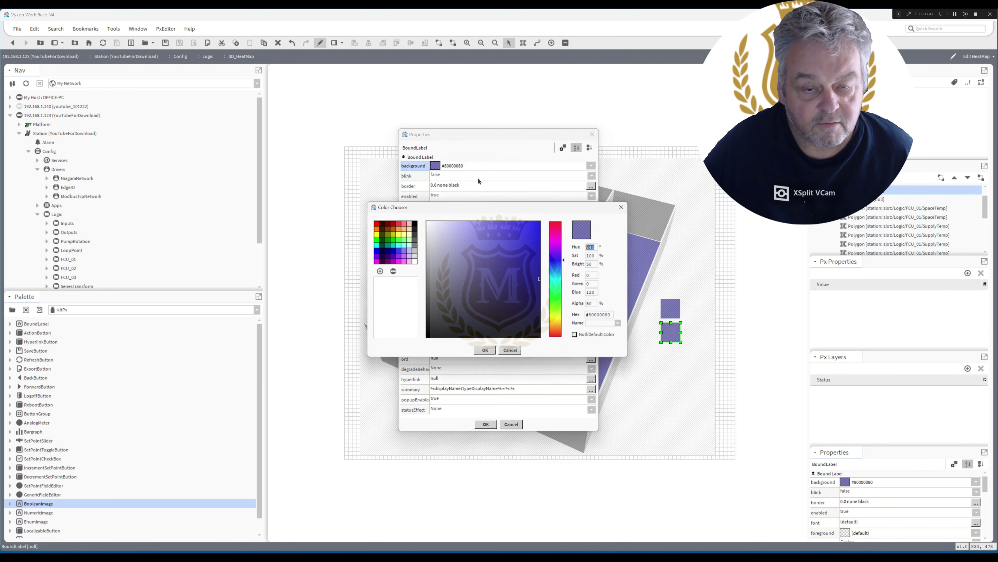
triple_click(616, 316)
type("#80008000")
key("Return")
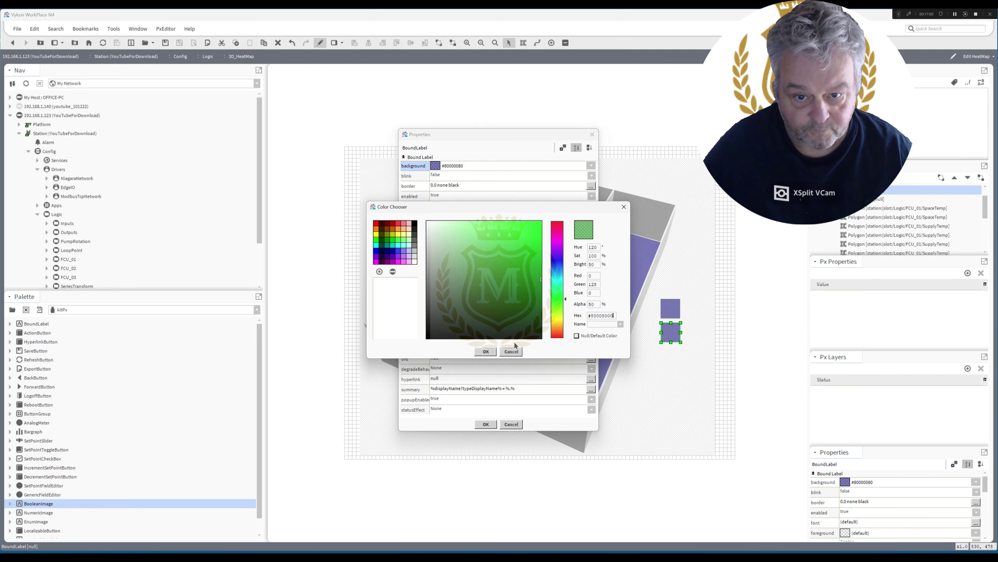
left_click(486, 351)
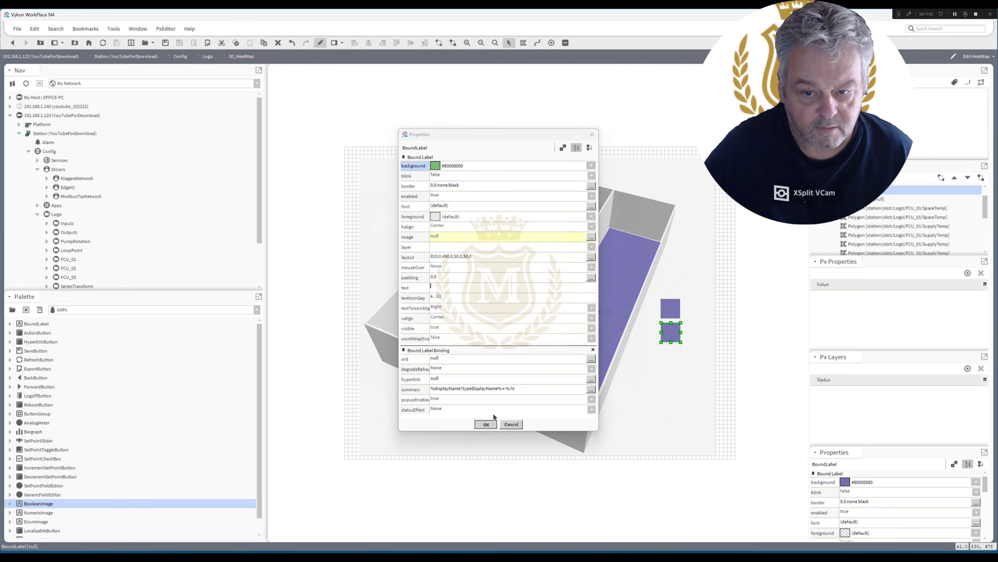
left_click(485, 424)
Duplicate the green square below it and look up the polygon's red above-22 range colour.
right_click(671, 334)
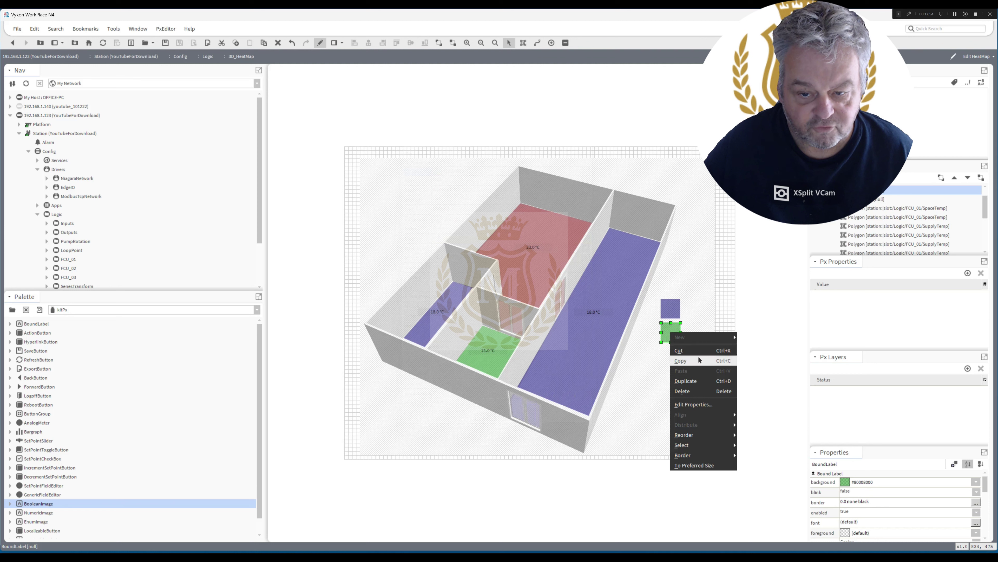
left_click(679, 360)
left_click_drag(673, 353, 671, 360)
double_click(536, 270)
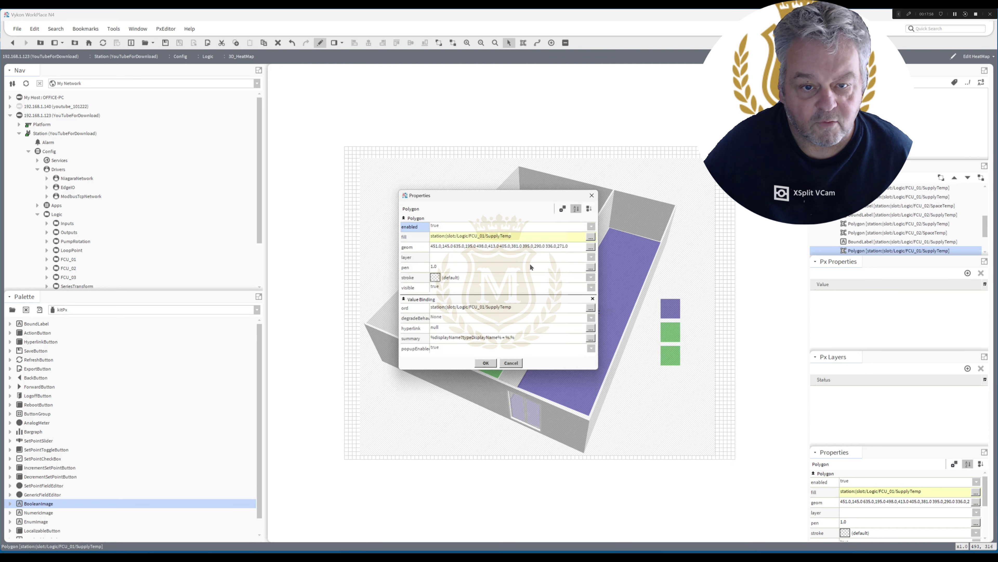
left_click(502, 236)
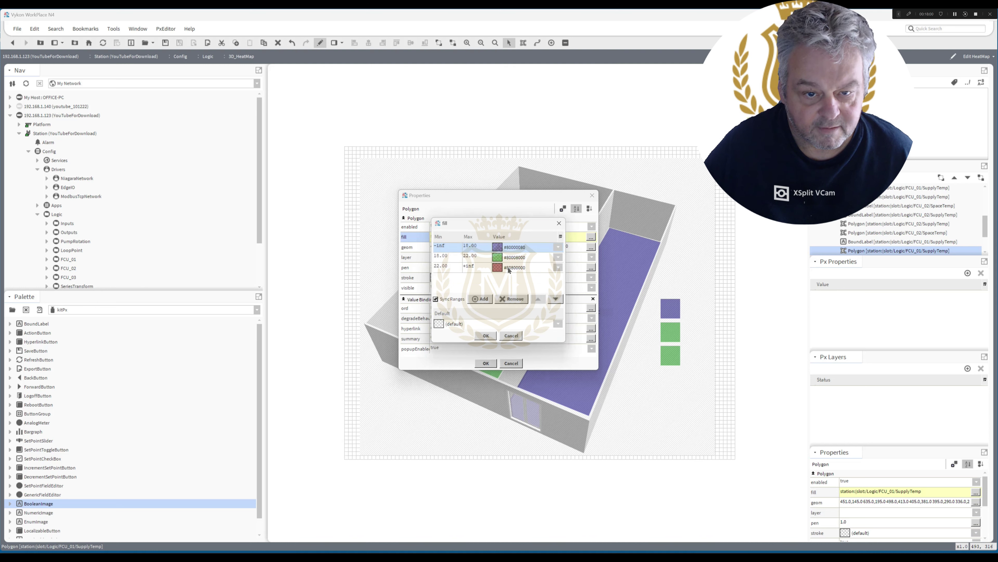
left_click(509, 270)
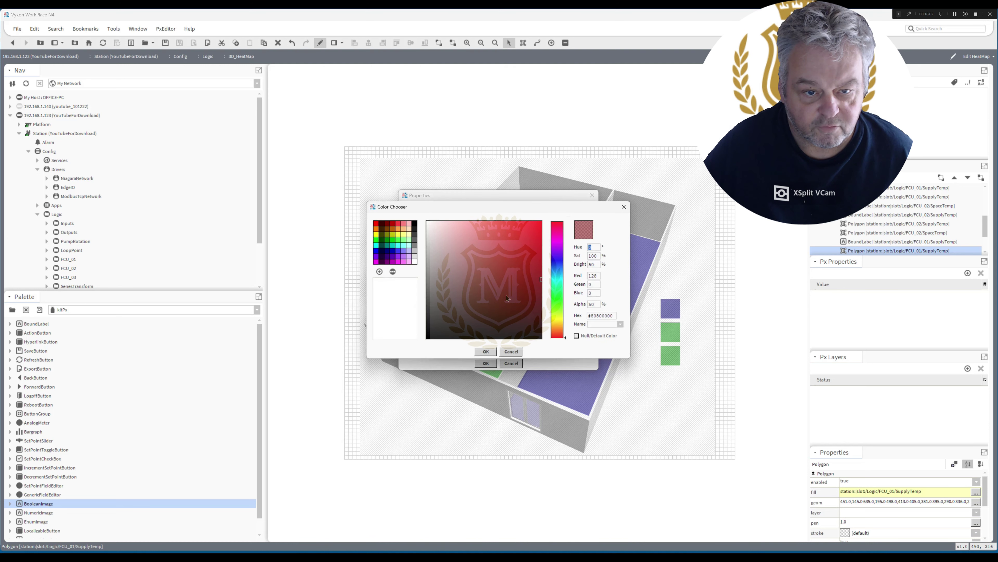
left_click(613, 315)
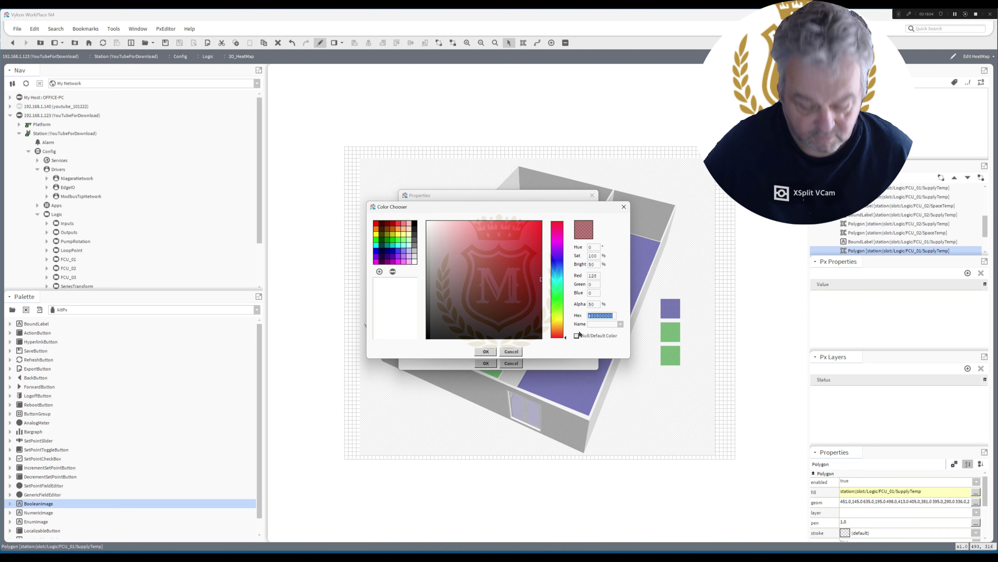
left_click(488, 351)
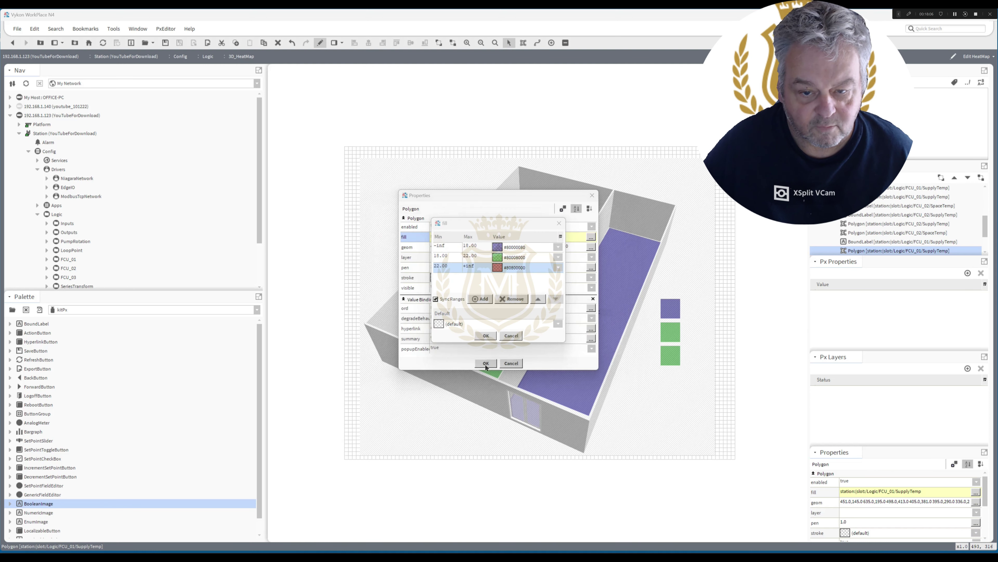
left_click(486, 335)
left_click(486, 363)
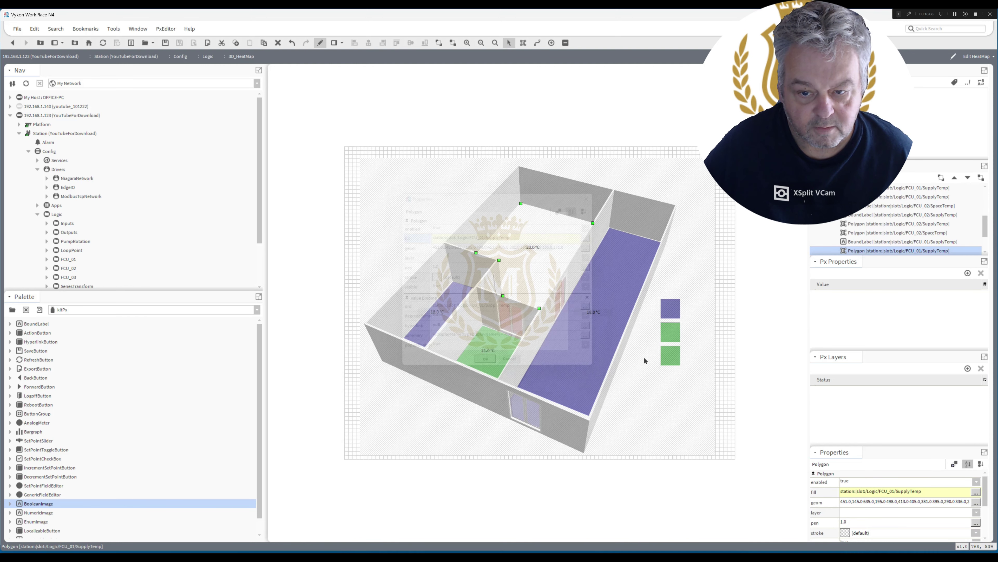
Set the third square's background to red #80800000.
double_click(671, 356)
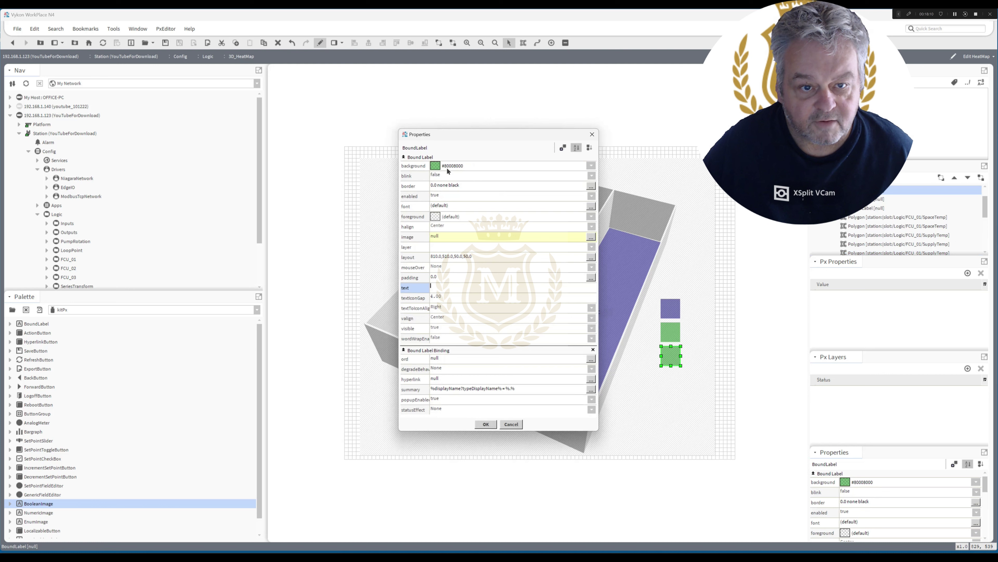
left_click(435, 166)
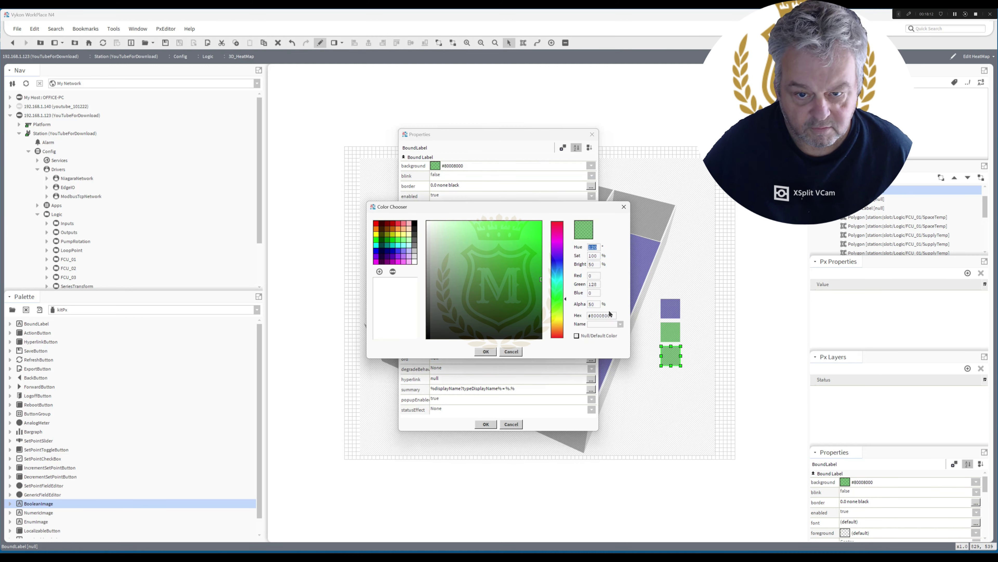
left_click_drag(614, 315, 510, 323)
left_click(553, 335)
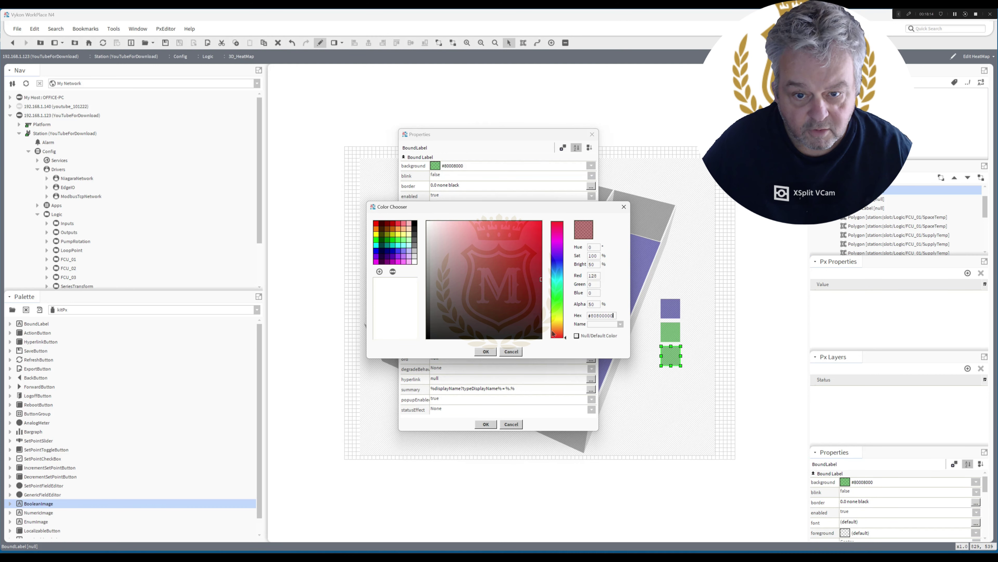
left_click(486, 351)
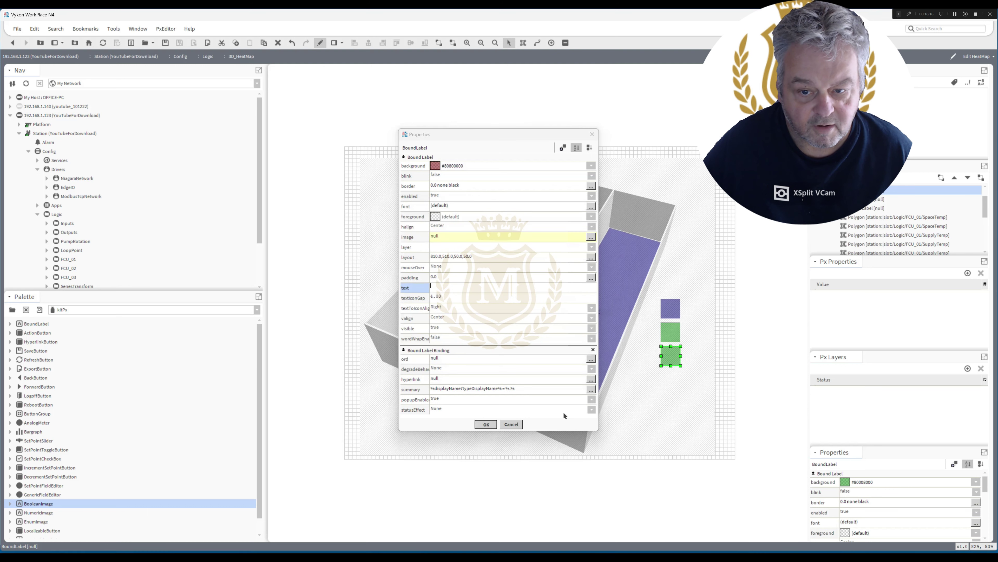
key("Return")
Add a new text label reading '22 degrees +' beside the red square.
right_click(693, 349)
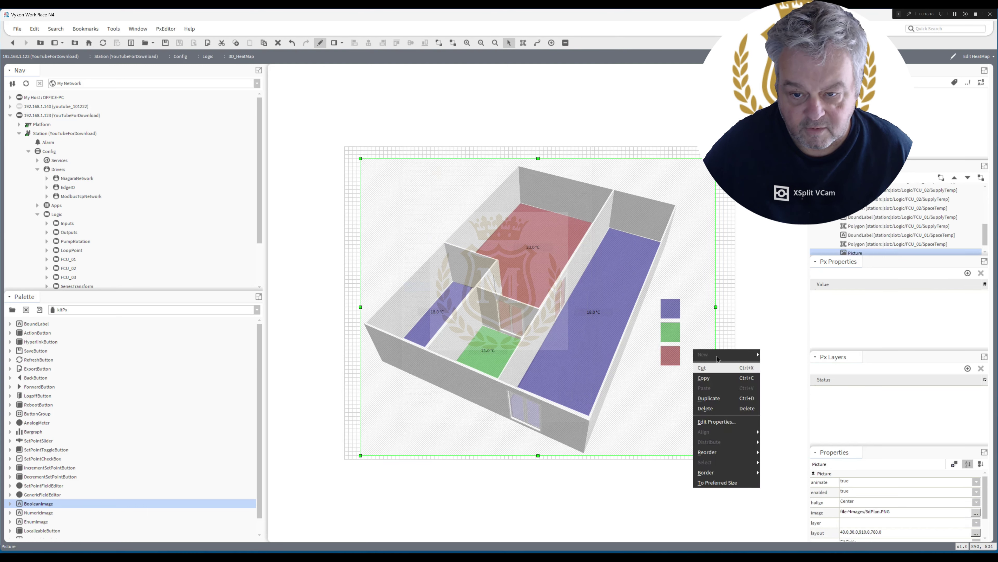
left_click(727, 334)
right_click(728, 334)
mouse_move(744, 336)
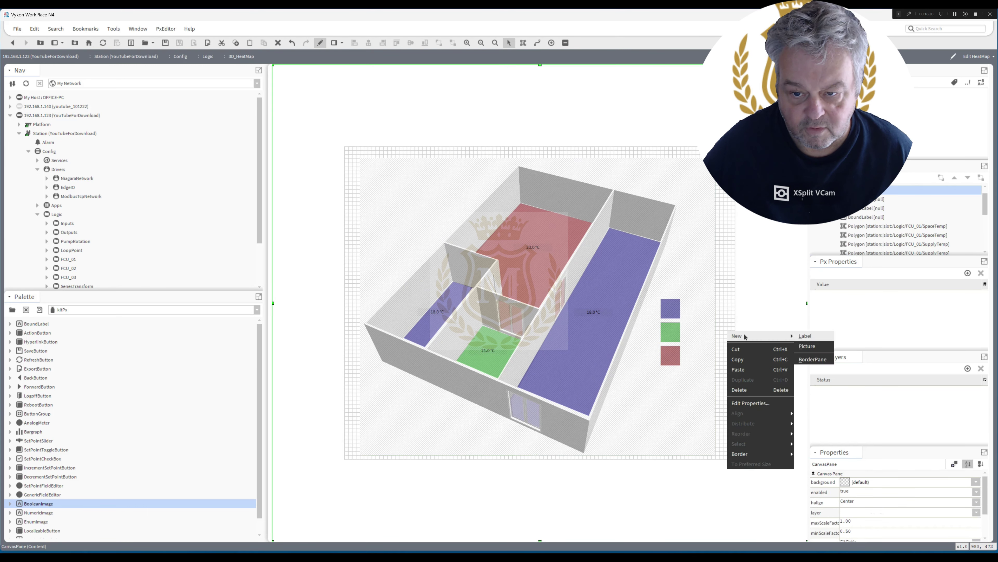
left_click(805, 336)
left_click_drag(752, 337, 704, 356)
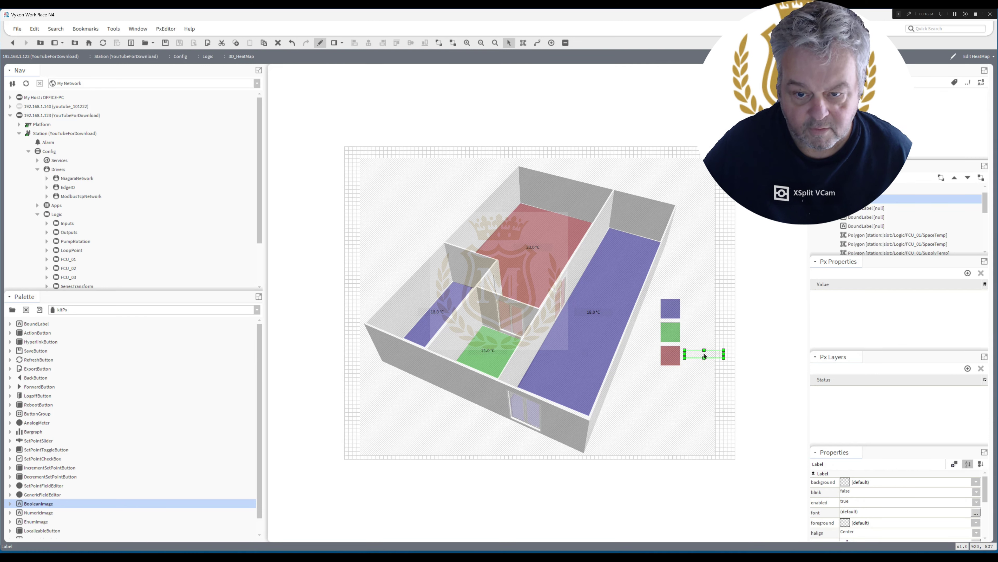
double_click(704, 355)
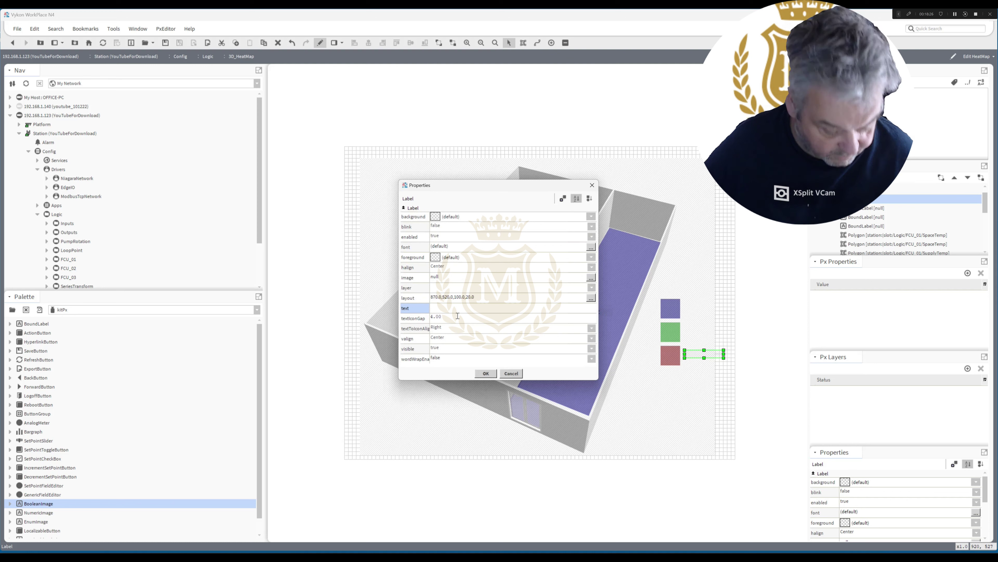
type("11 deg")
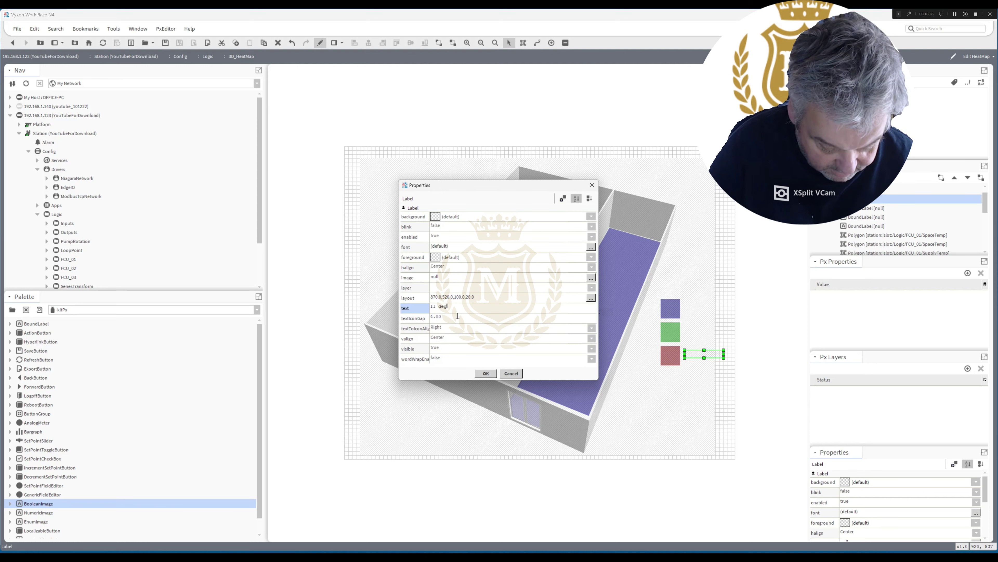
type("rees +")
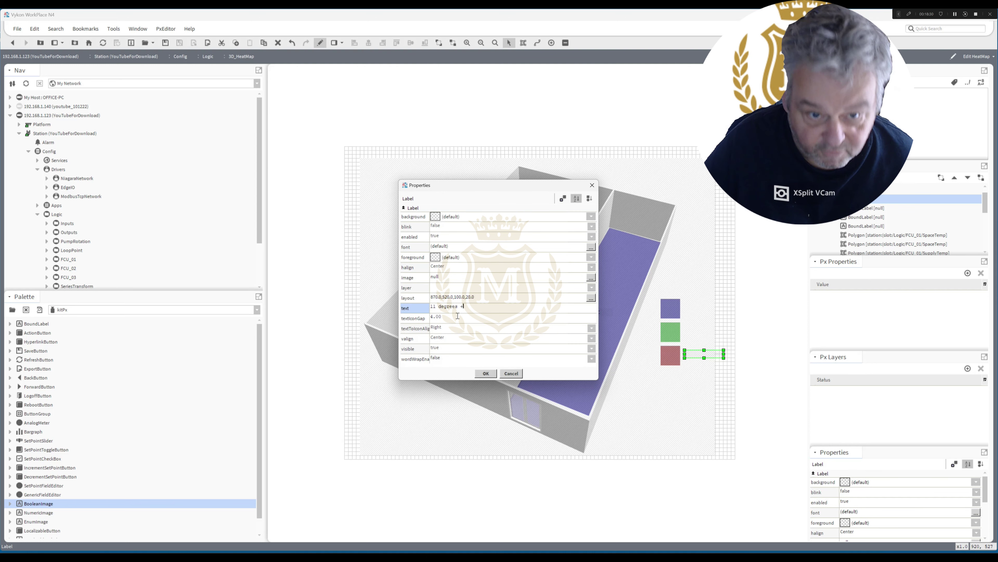
double_click(433, 306)
type("22")
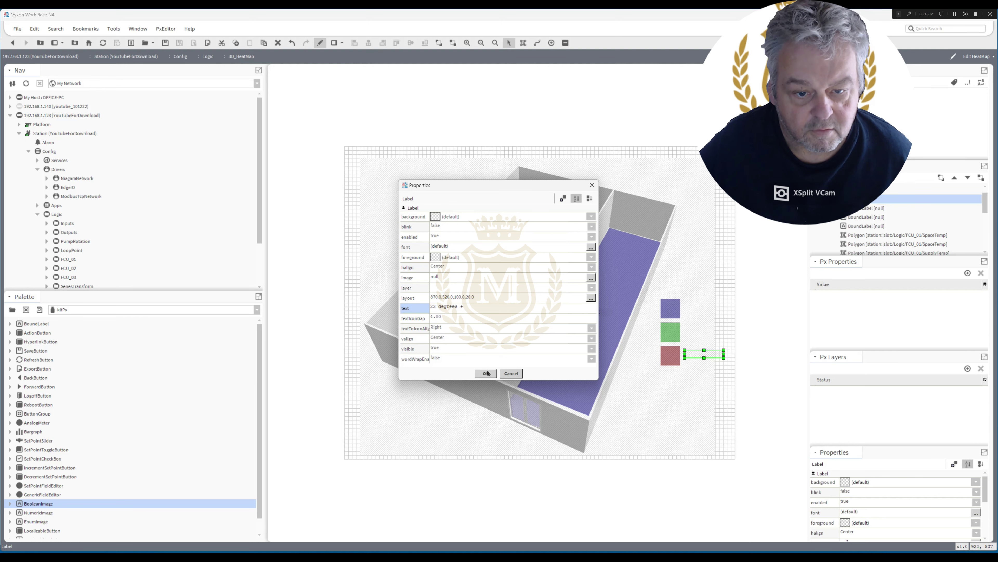
left_click(486, 372)
Duplicate the '22 degrees +' label beside the green square and again beside the blue square.
right_click(695, 354)
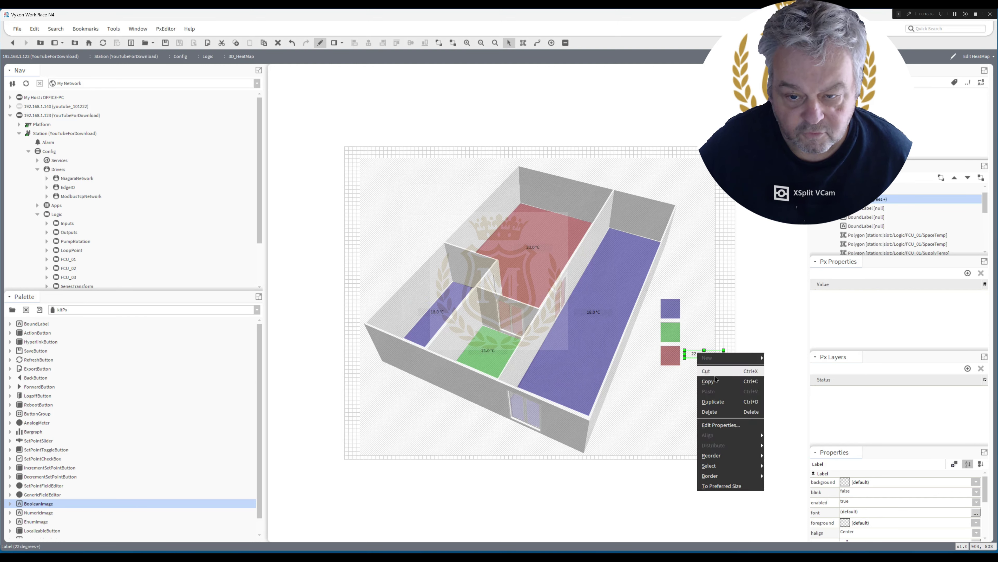
left_click(712, 401)
left_click_drag(702, 359, 698, 334)
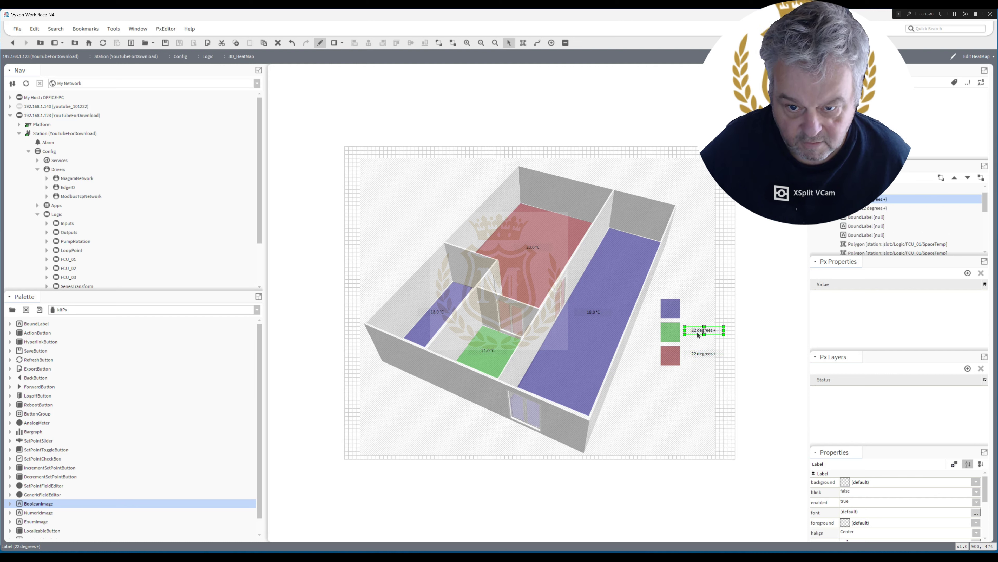
right_click(697, 334)
left_click(714, 378)
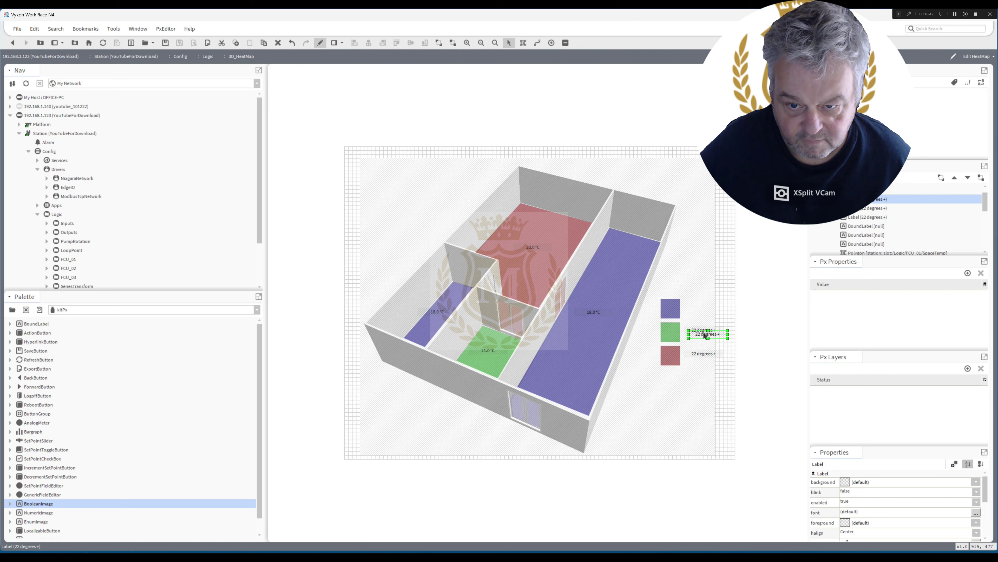
left_click_drag(706, 336, 702, 308)
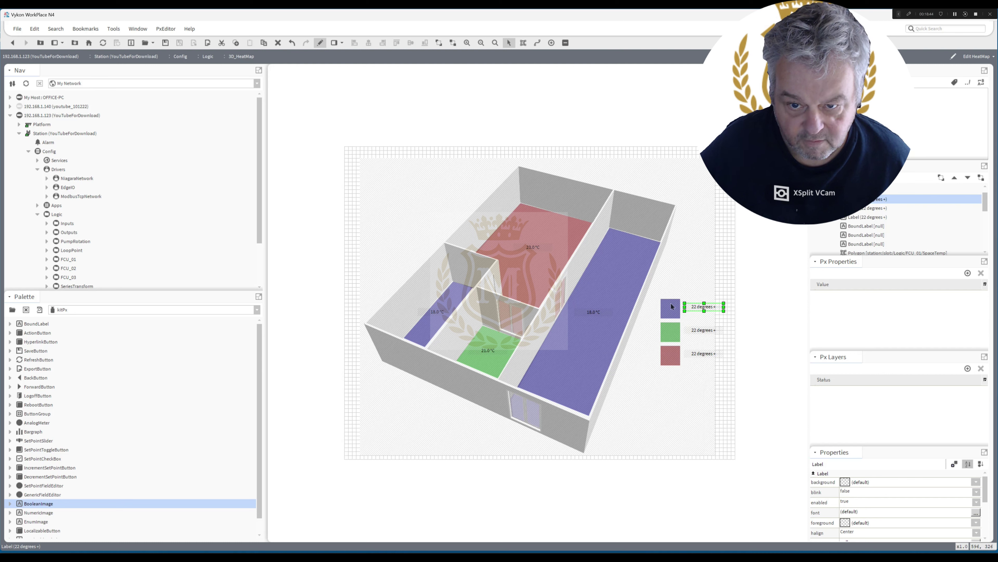
Review the room polygon's fill colour thresholds without changing them.
double_click(546, 265)
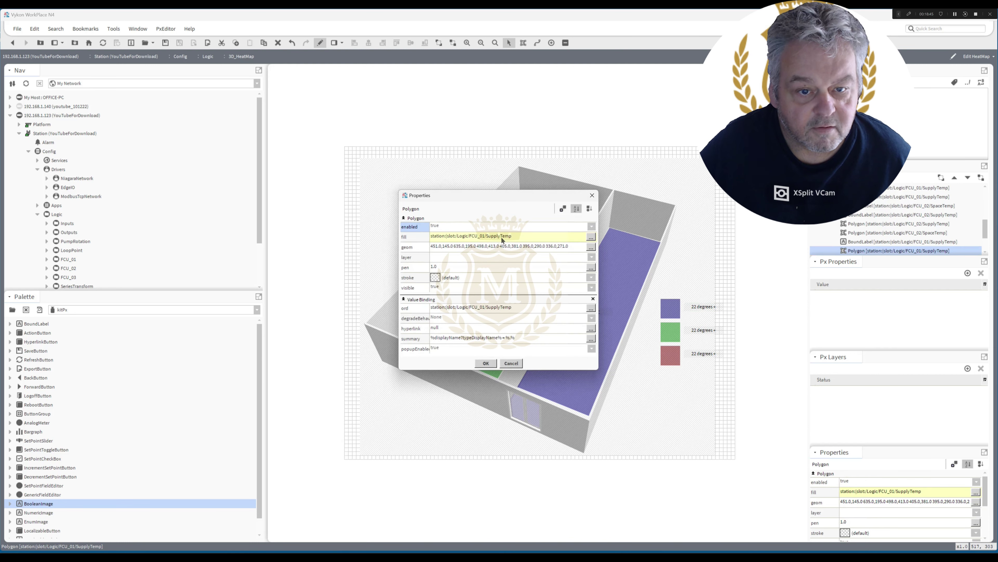
double_click(502, 237)
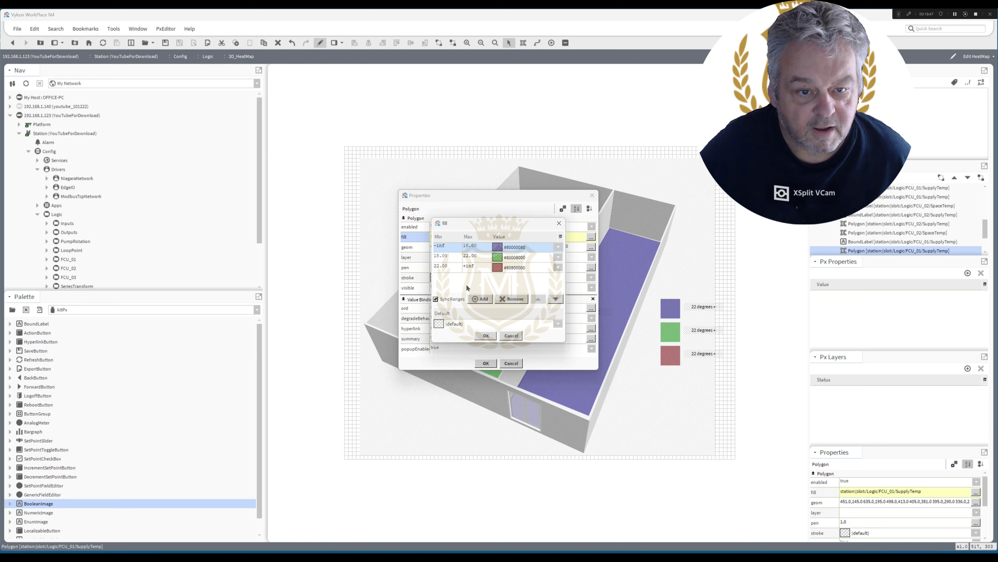
left_click(486, 335)
left_click(486, 363)
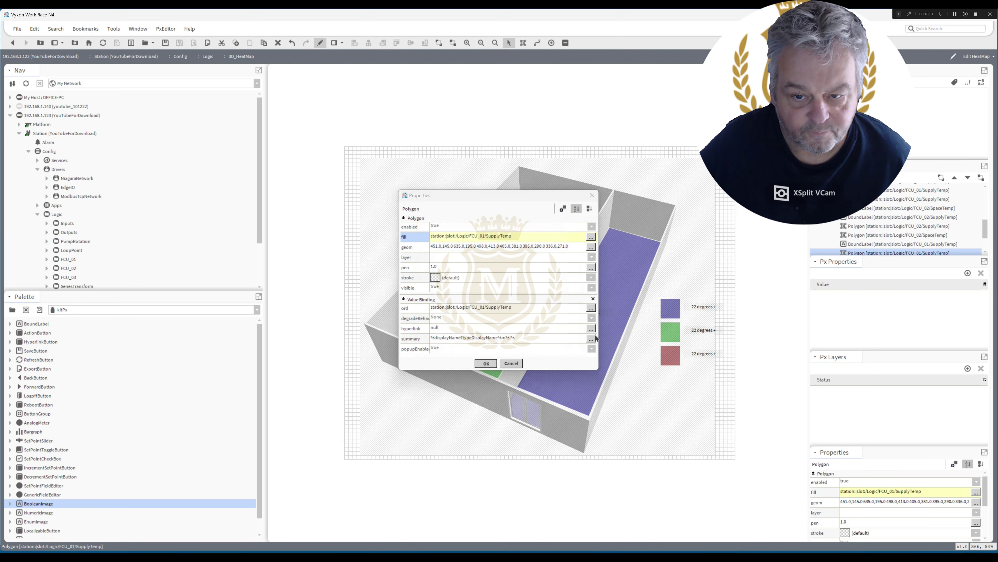
Change the green square's label to '18-22 degrees'.
double_click(700, 331)
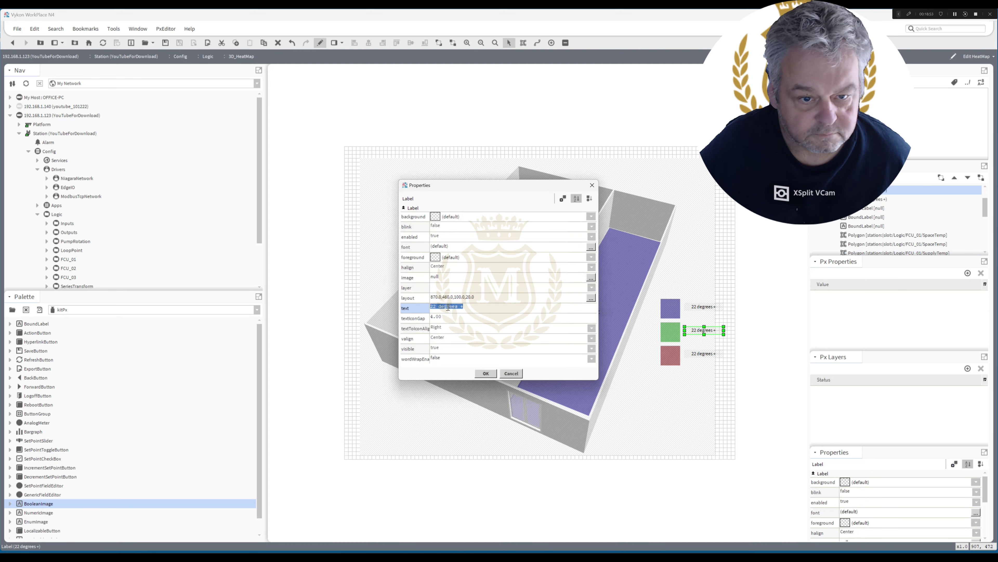
left_click(467, 306)
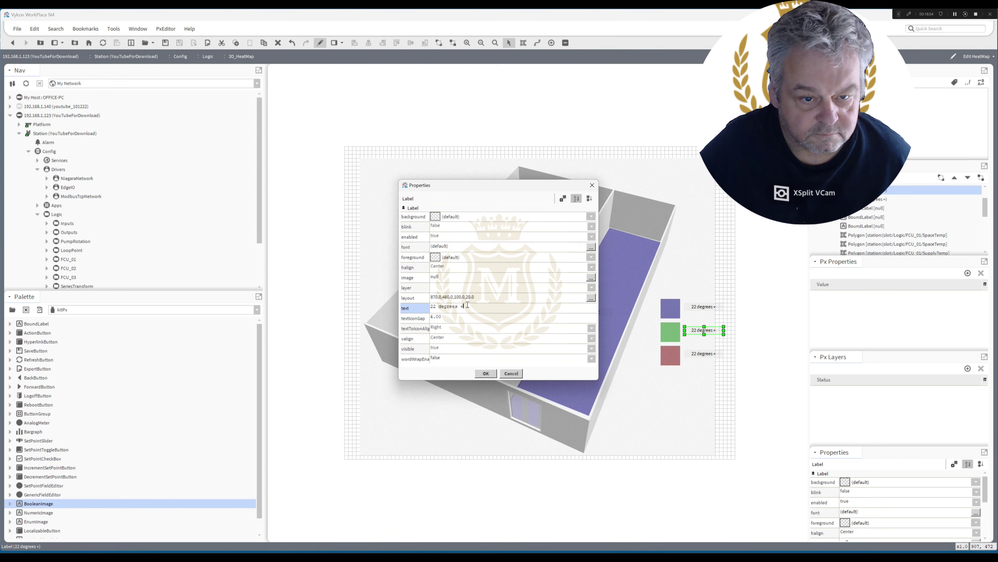
double_click(434, 306)
type("18")
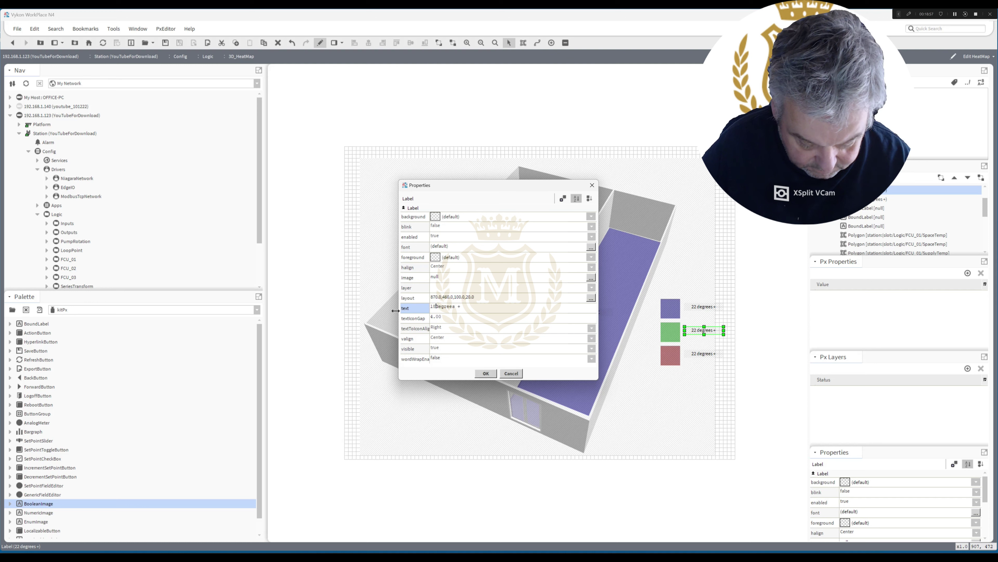
type("-22")
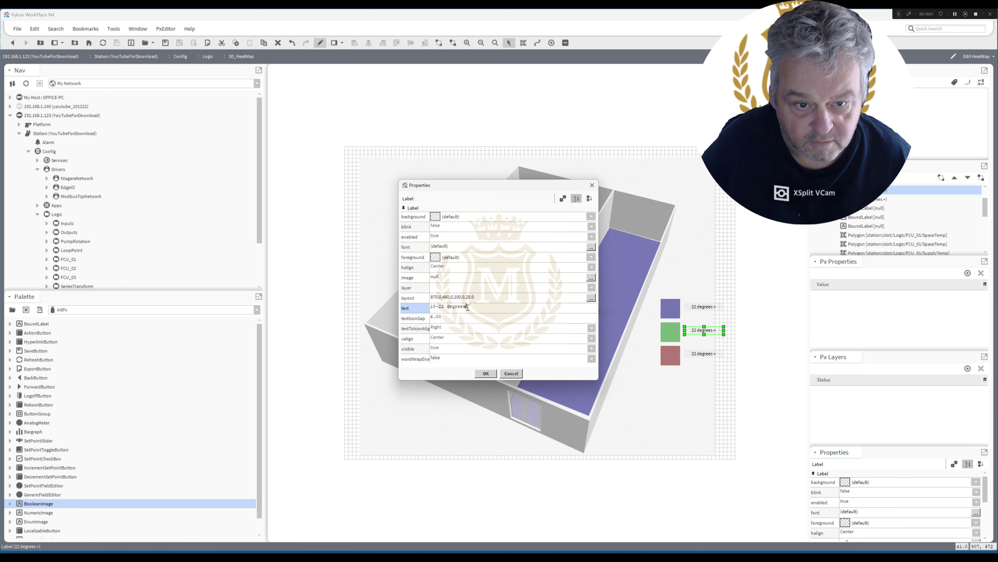
left_click(486, 374)
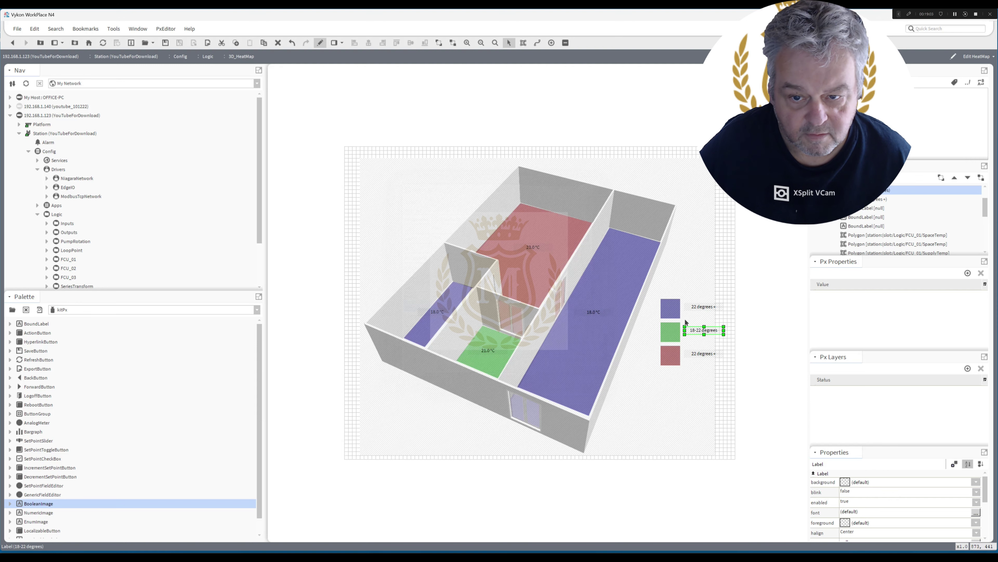
Change the blue square's label to '<18 degrees'.
double_click(696, 309)
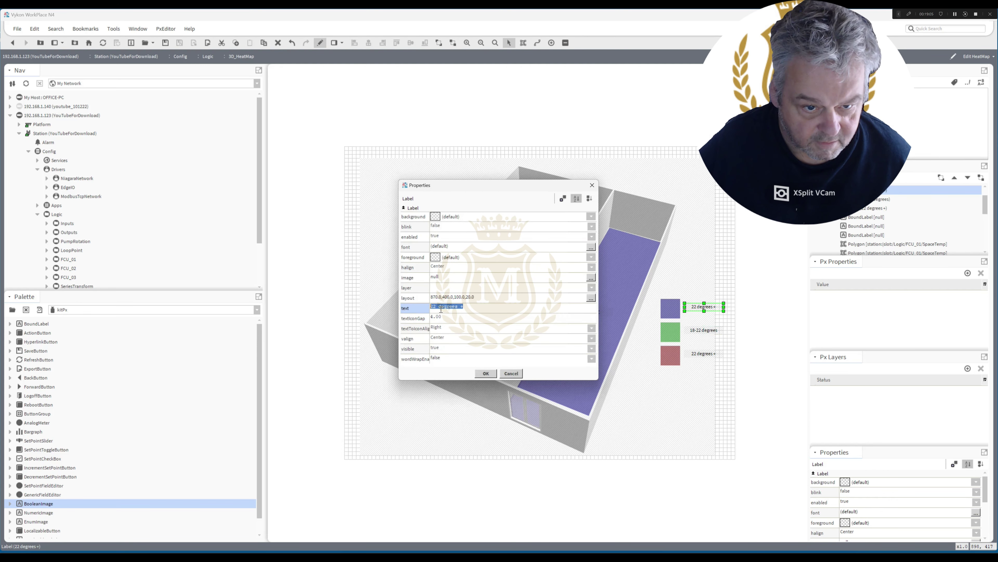
left_click_drag(436, 308, 422, 308)
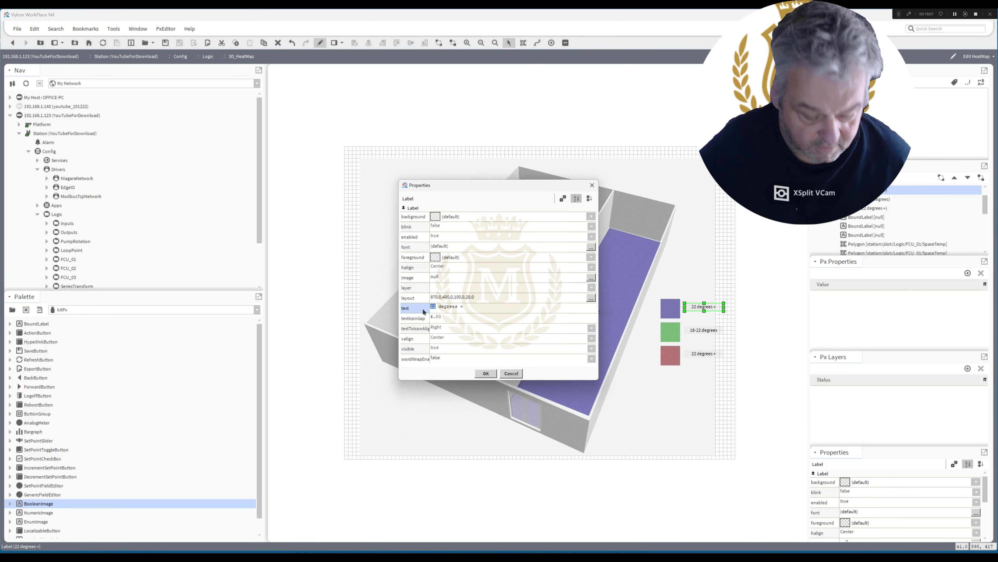
type("18")
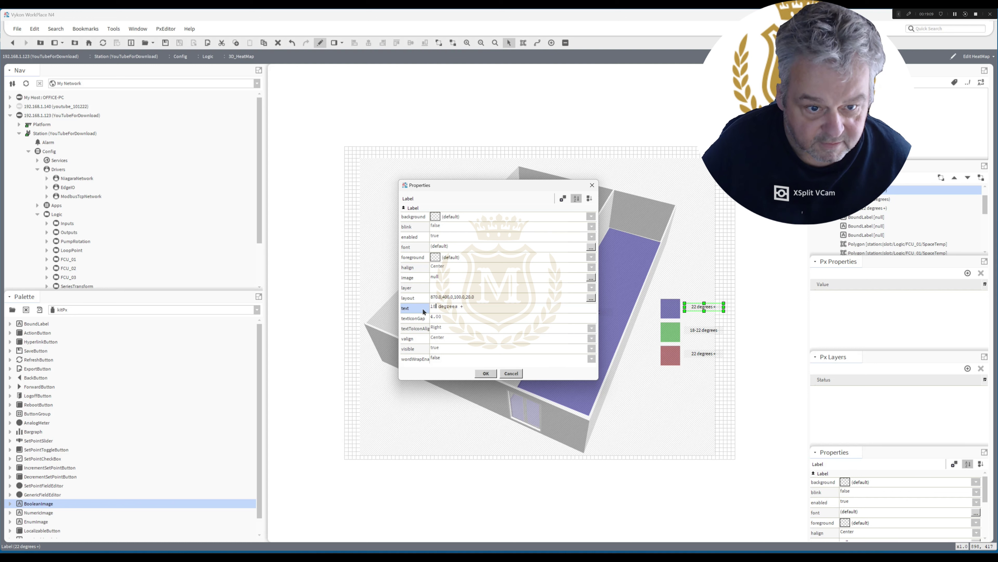
double_click(461, 307)
type("o")
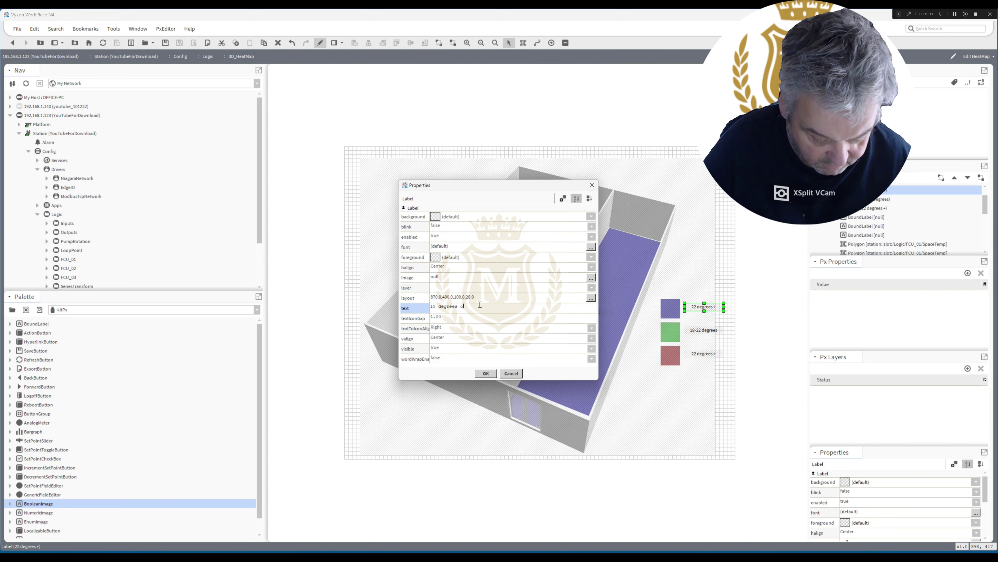
type("r below")
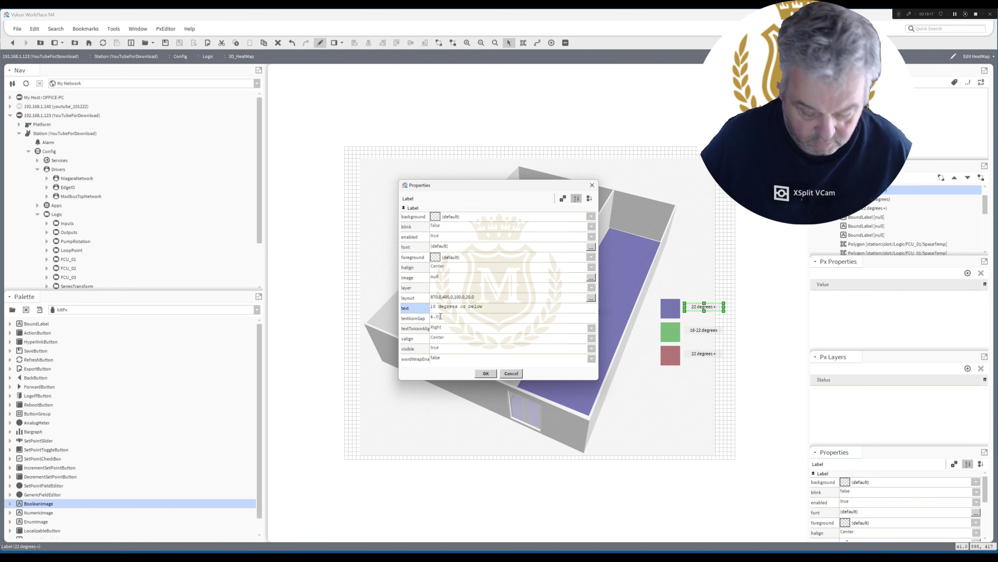
type("<")
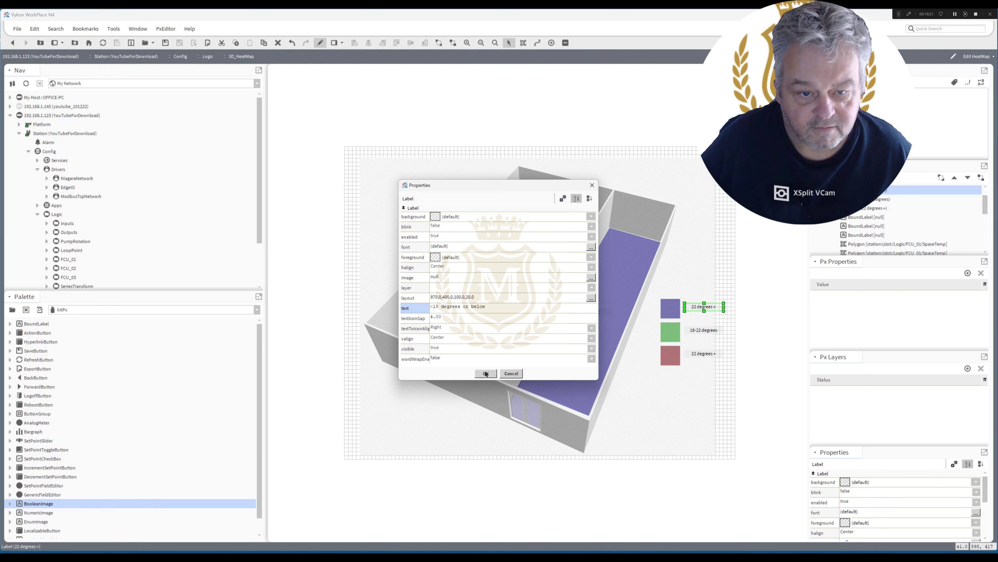
left_click_drag(461, 311, 523, 307)
key("BackSpace")
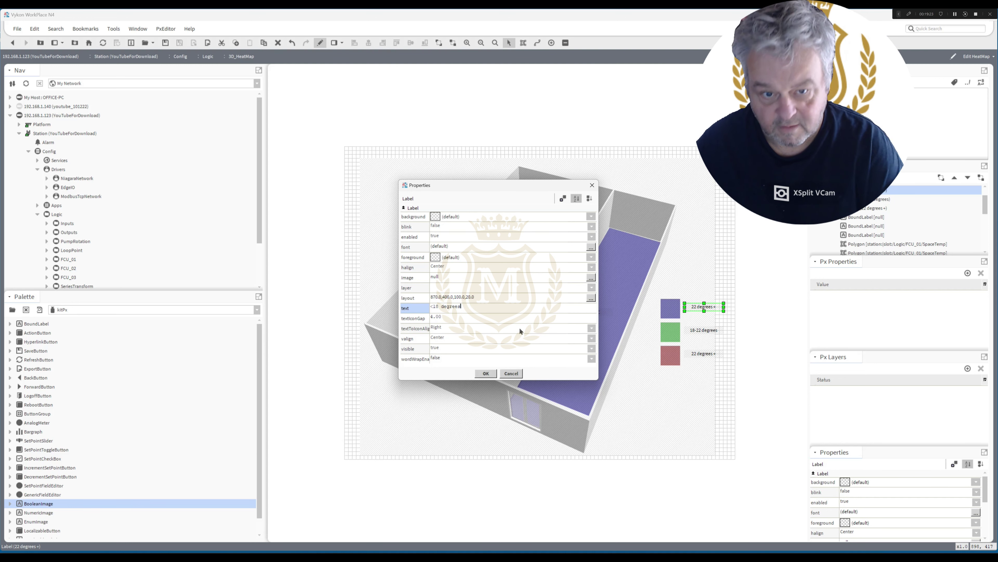
left_click(486, 372)
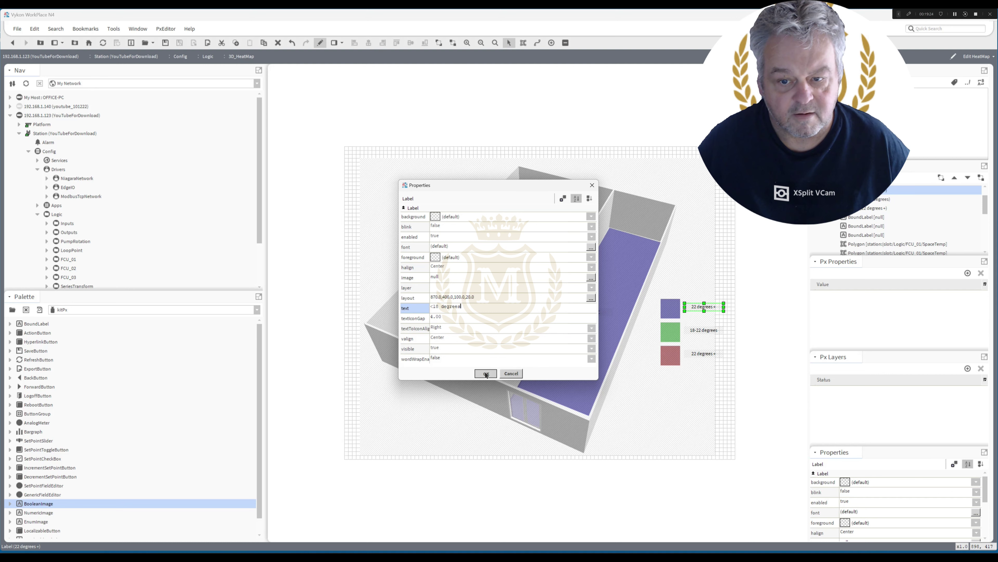
Change the red square's label to '>22 degrees'.
double_click(694, 352)
left_click(433, 305)
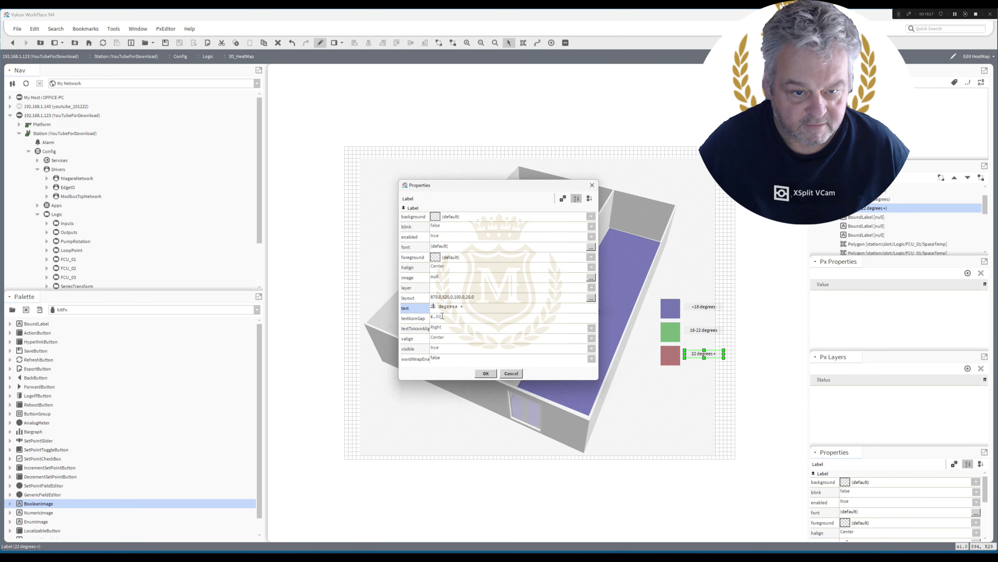
key("Home")
type(">")
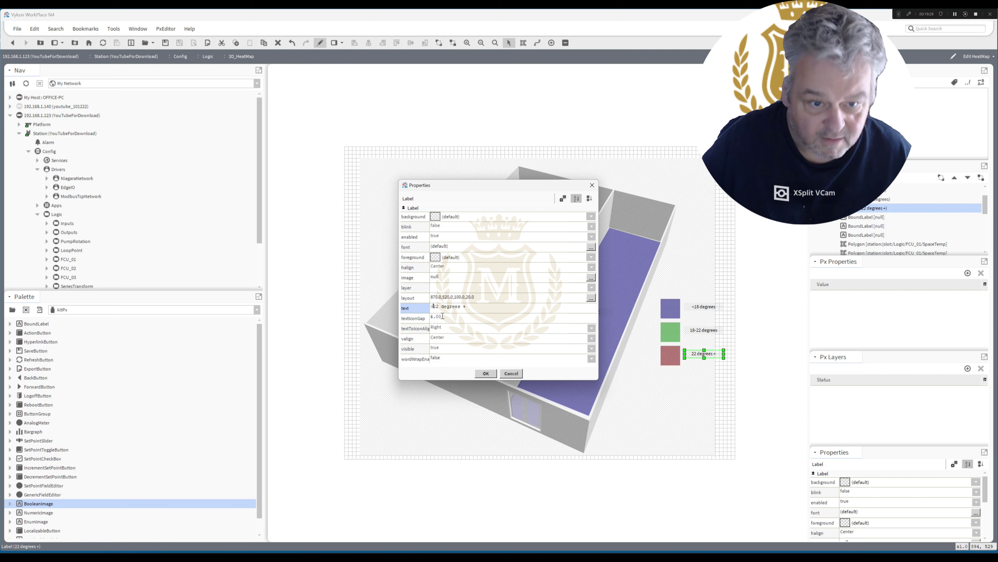
left_click_drag(460, 307, 496, 306)
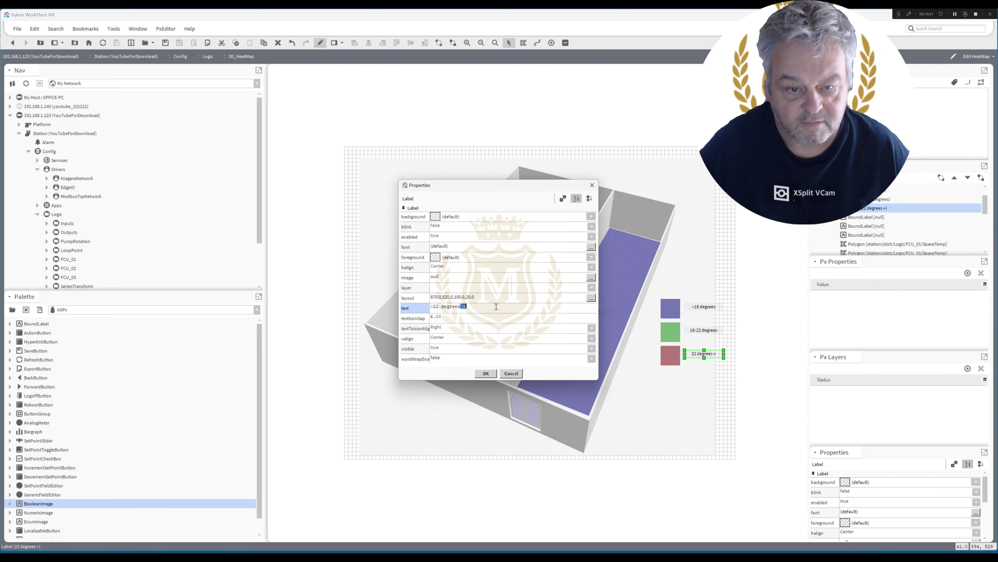
left_click(485, 373)
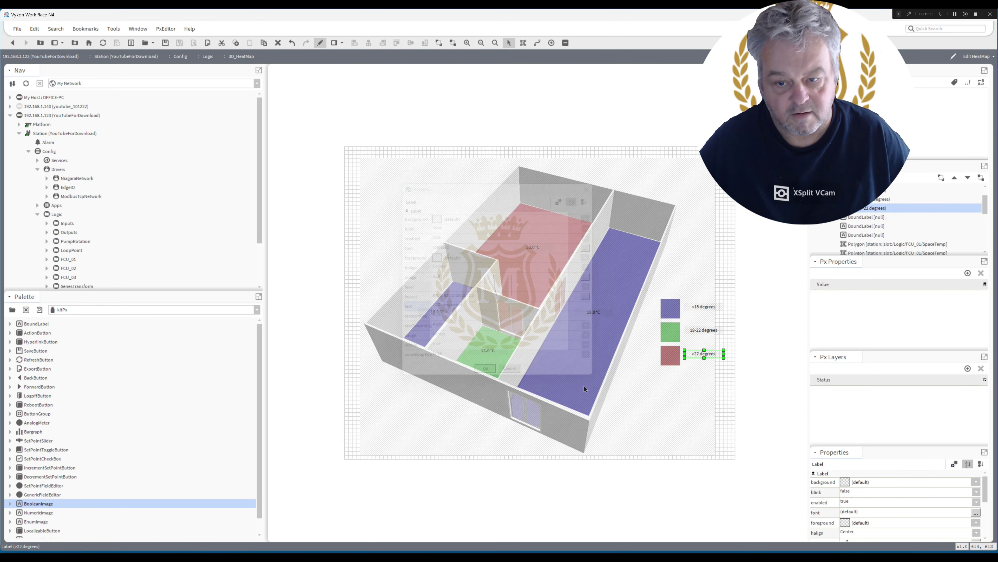
Return the heat map to Px Viewer, then run a command from the Config folder's context menu.
left_click(320, 42)
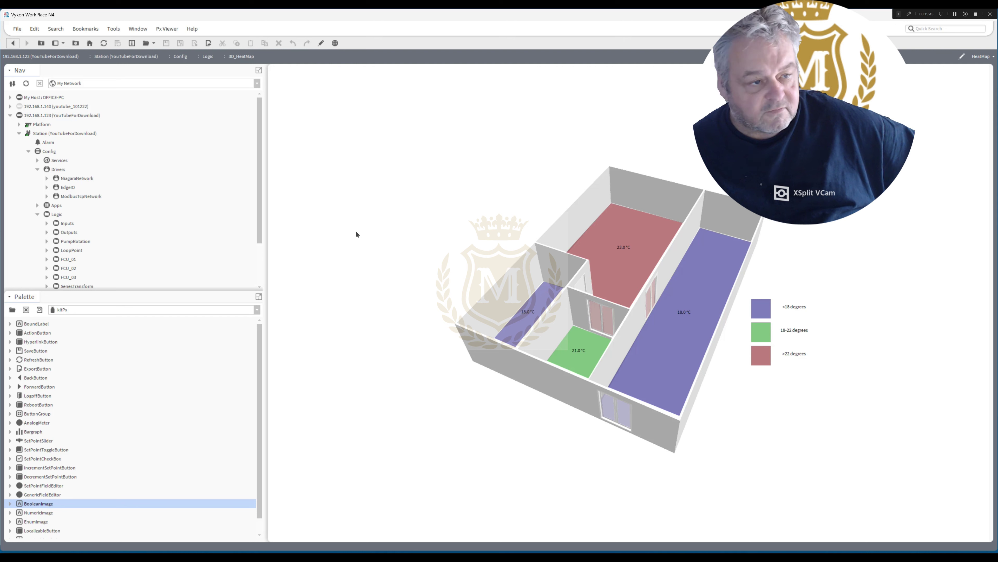
mouse_move(258, 205)
left_mouse_down()
mouse_move(257, 217)
mouse_move(260, 193)
left_mouse_up()
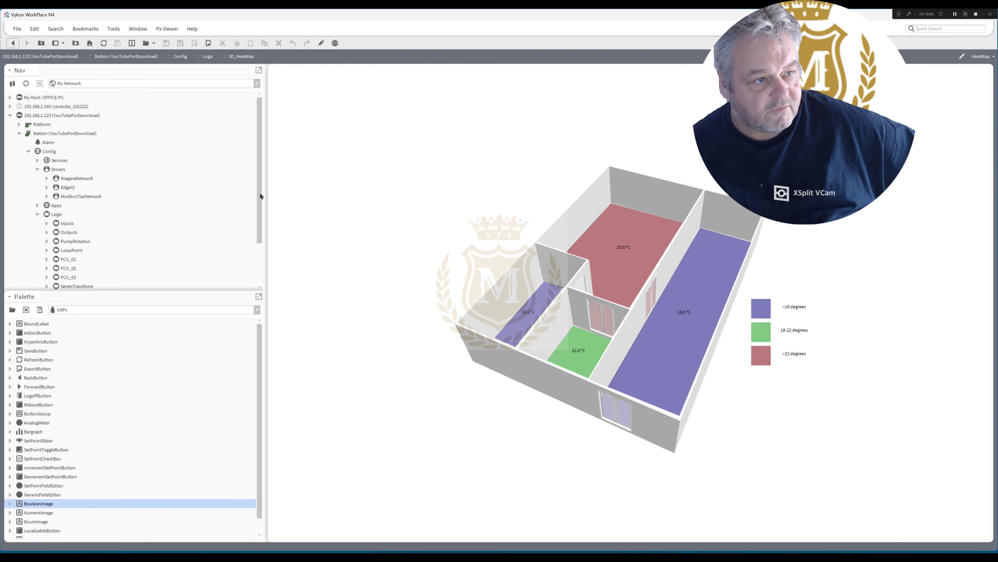
left_click(50, 153)
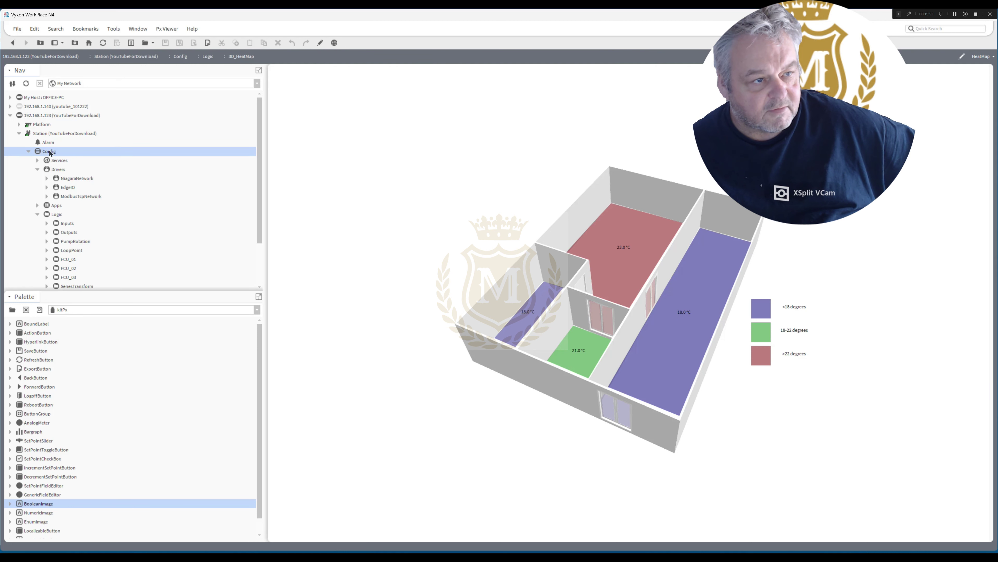
right_click(50, 153)
left_click(134, 163)
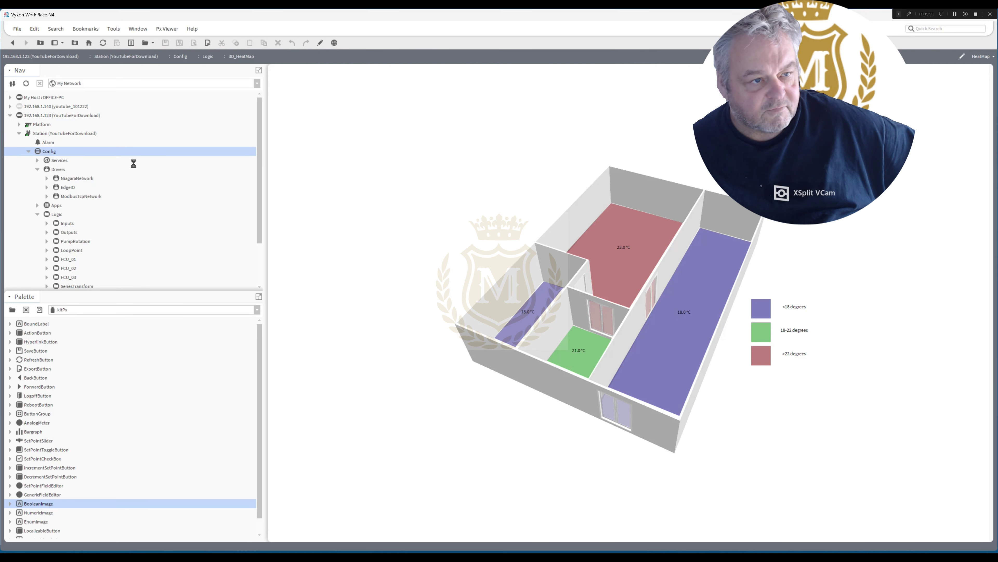